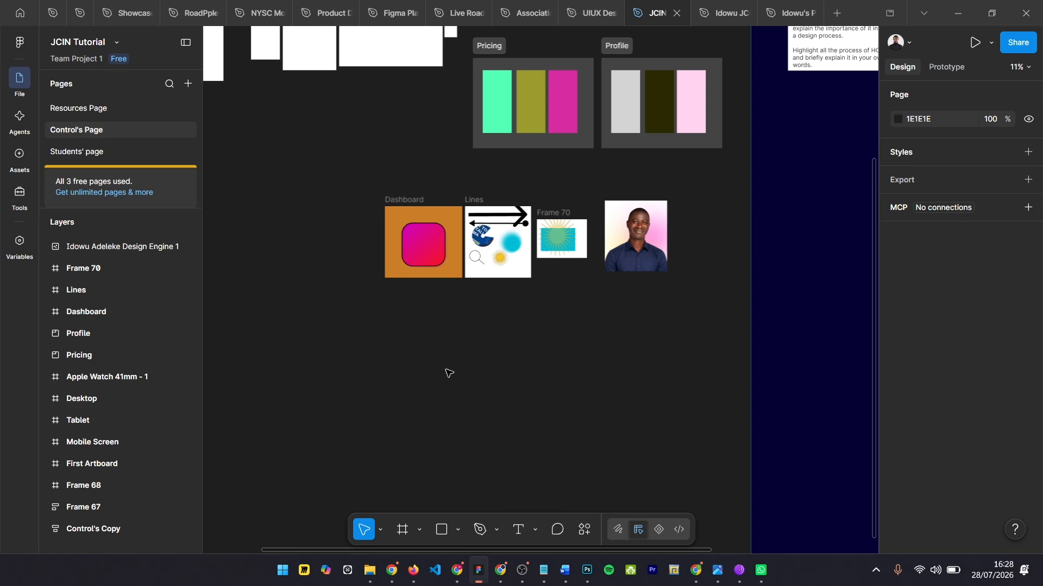
# Step: Draw a new frame about 3613 × 2868 in the empty canvas area below the Dashboard and Lines frames
pyautogui.press('f')
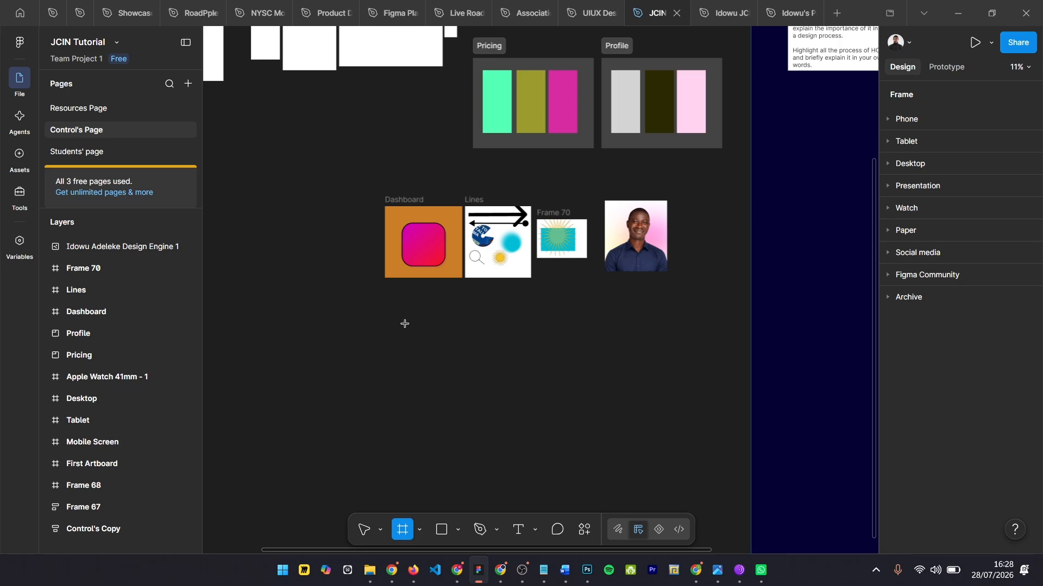
pyautogui.moveTo(402, 315); pyautogui.dragTo(642, 496)
pyautogui.scroll(-2, 549, 398)
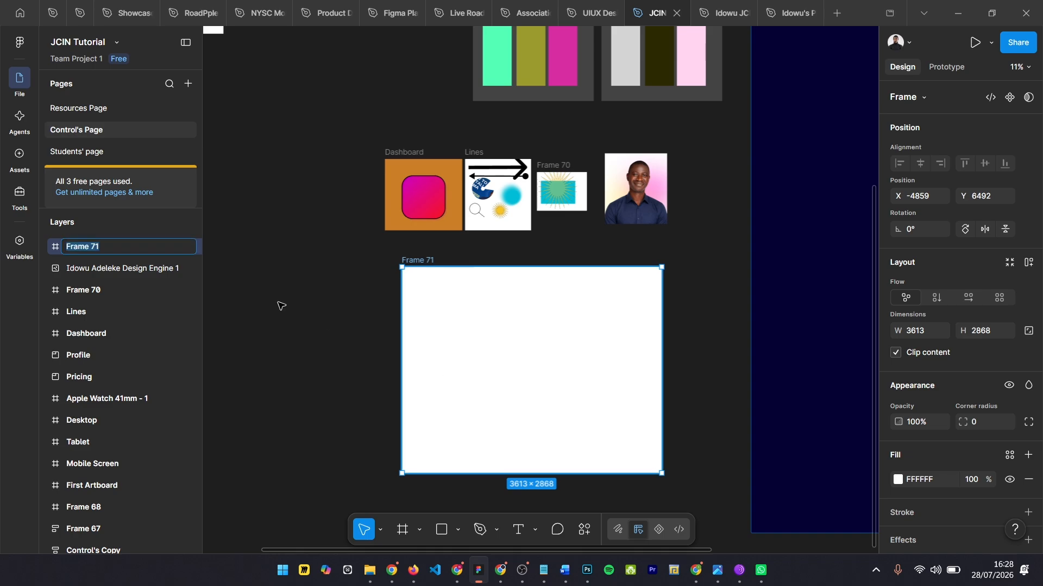
# Step: Rename the new frame as Typography
pyautogui.doubleClick(116, 250)
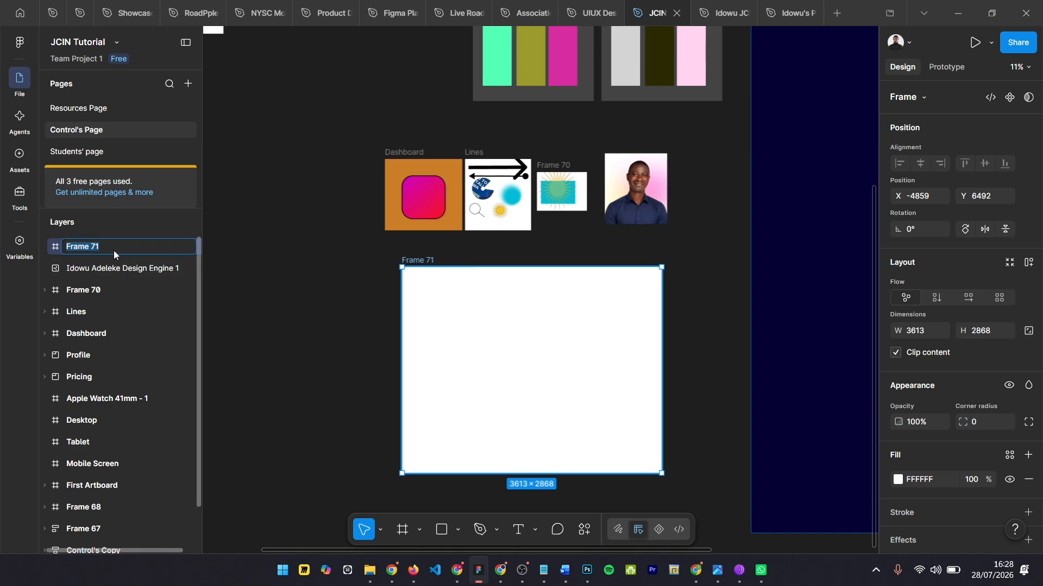
pyautogui.write('T')
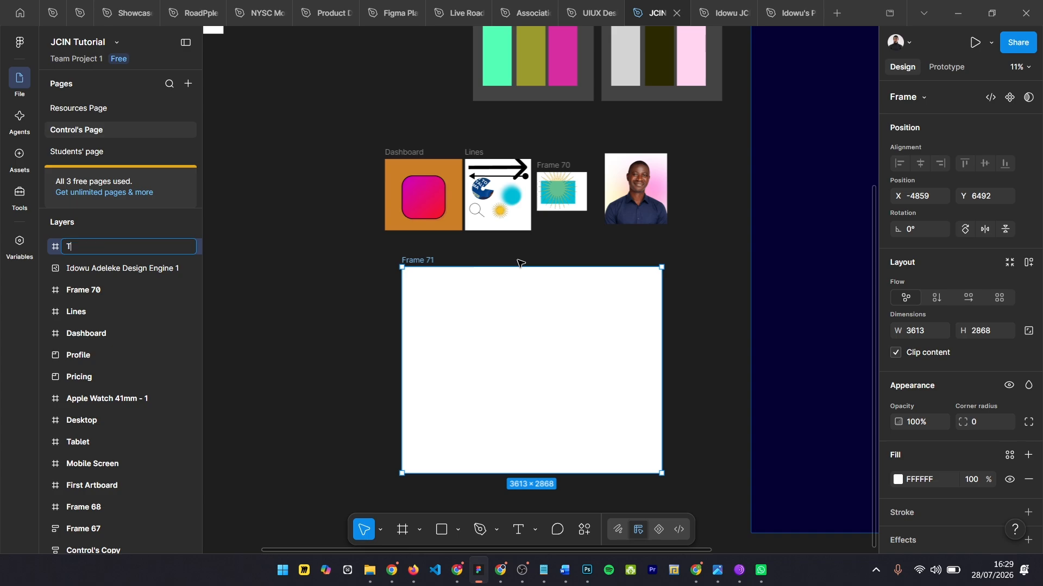
pyautogui.write('ypography')
pyautogui.press('Return')
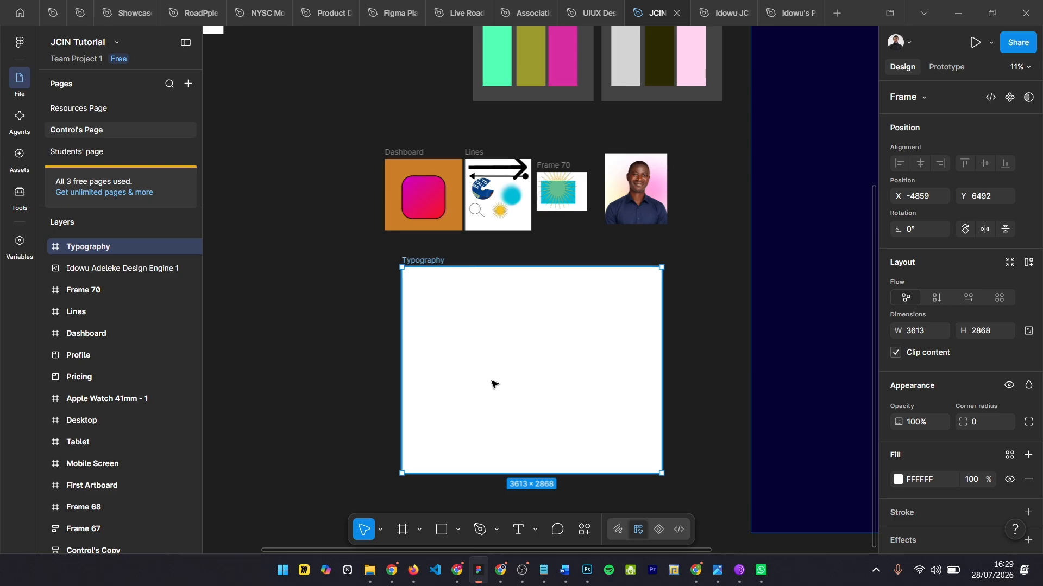
# Step: Add the text "Hello world" inside the Typography frame at about X 1236, Y 743
pyautogui.scroll(3, 491, 384)
pyautogui.scroll(-3, 493, 328)
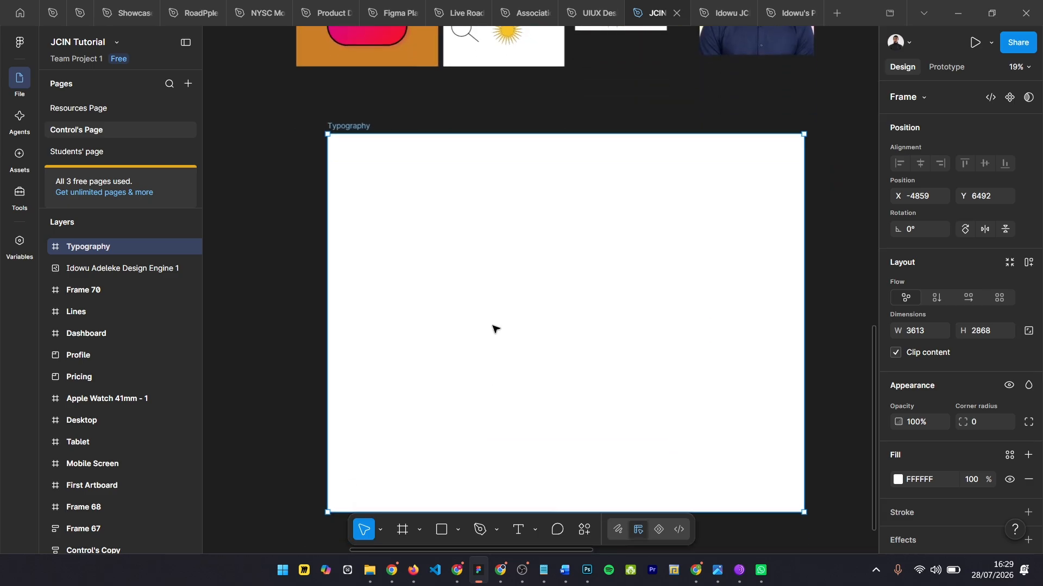
pyautogui.scroll(1, 610, 302)
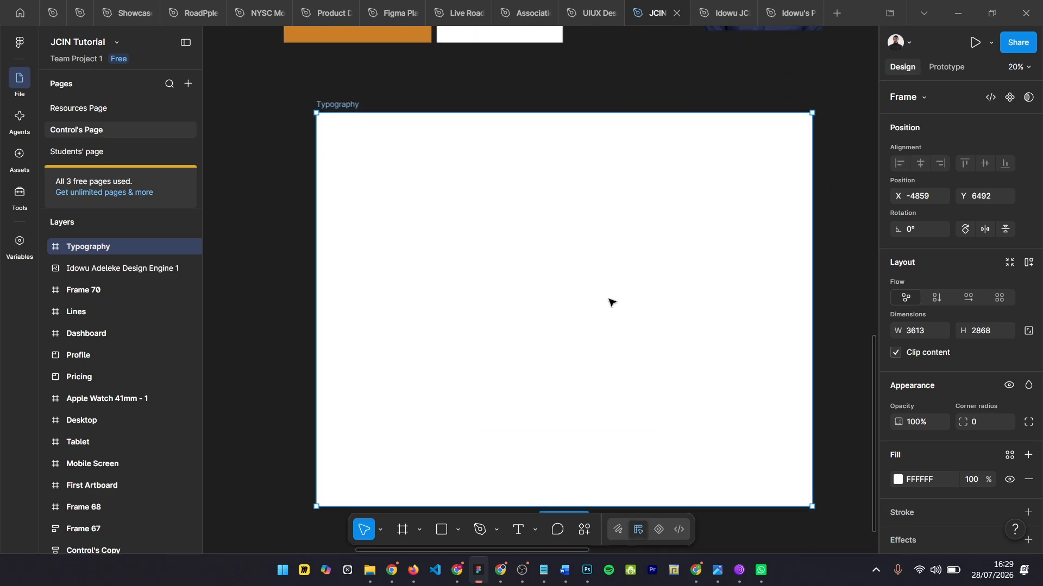
pyautogui.scroll(-1, 609, 302)
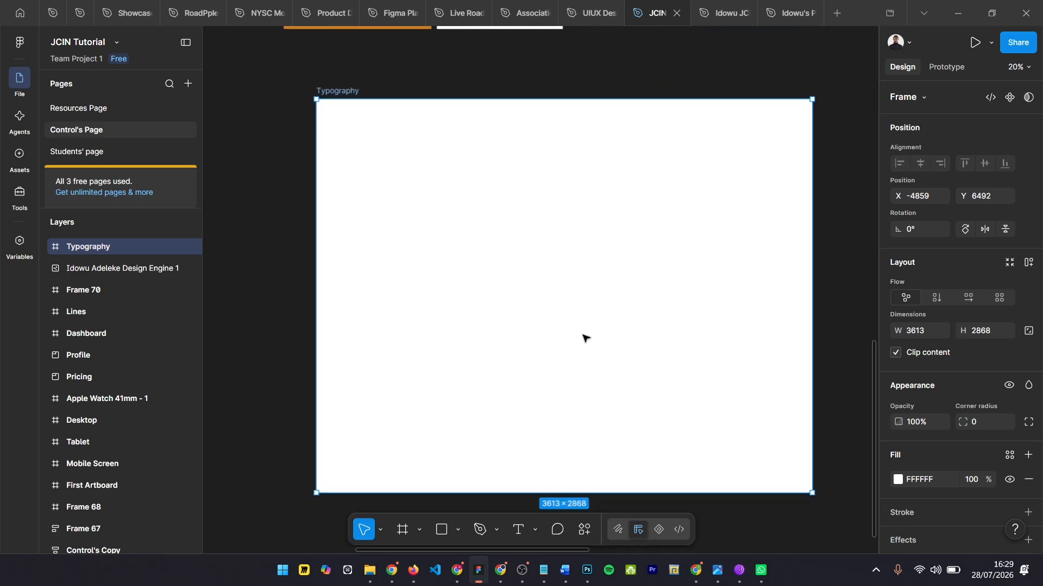
pyautogui.click(535, 530)
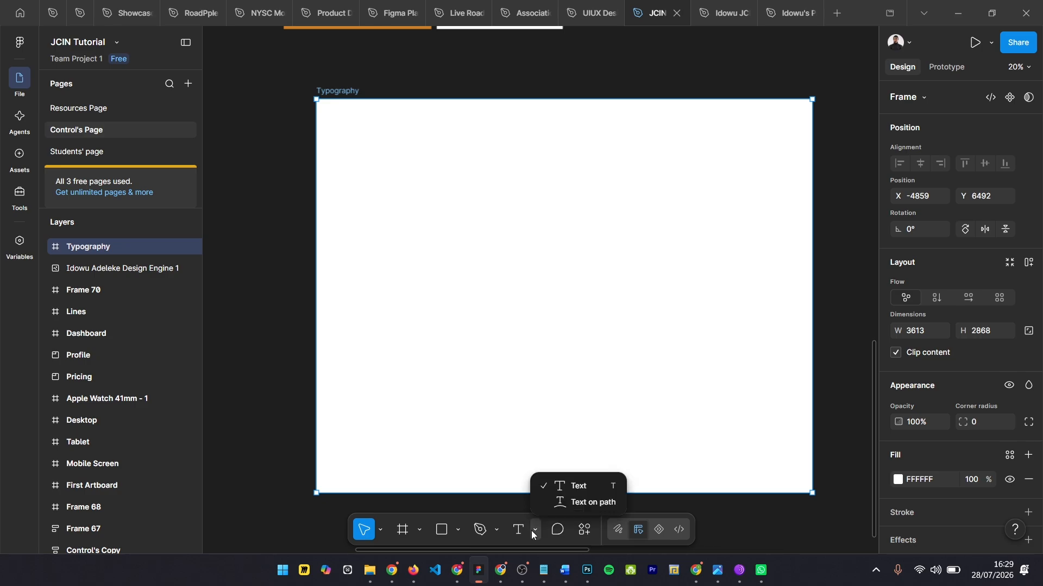
pyautogui.click(584, 486)
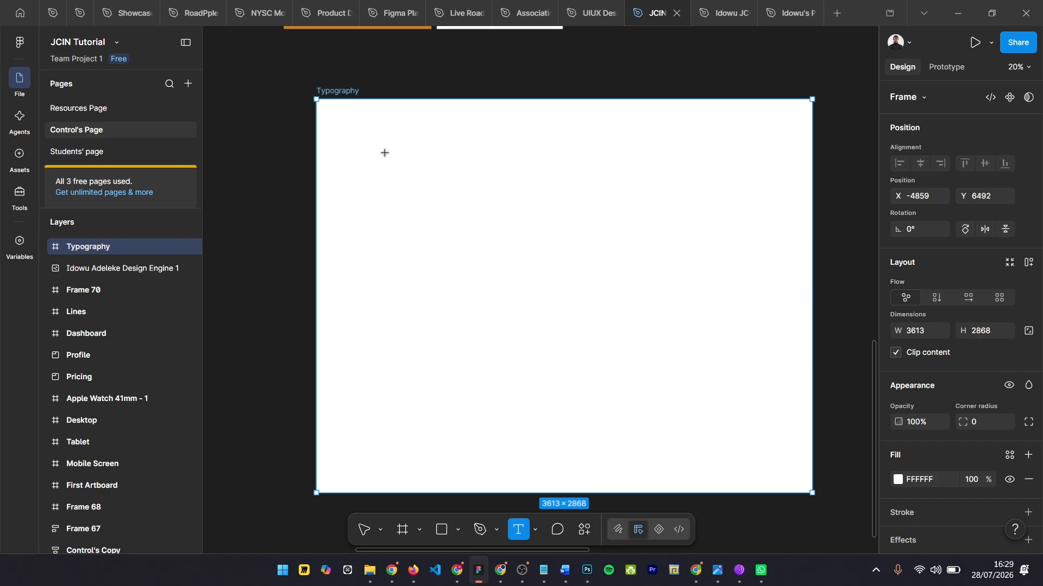
pyautogui.click(485, 201)
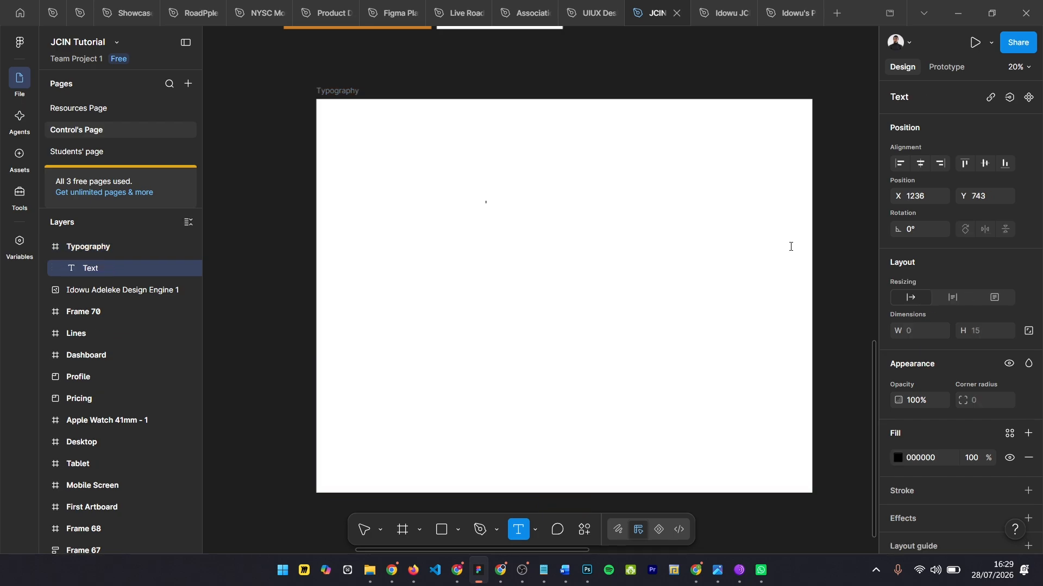
pyautogui.press('Escape')
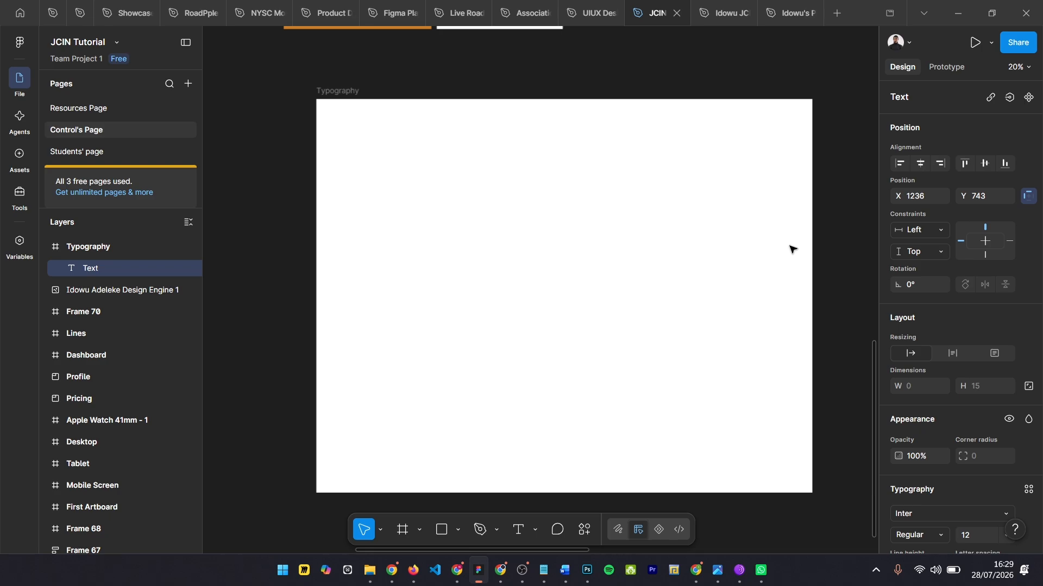
pyautogui.write('Hellow')
pyautogui.press('BackSpace')
pyautogui.write('world')
pyautogui.press('Escape')
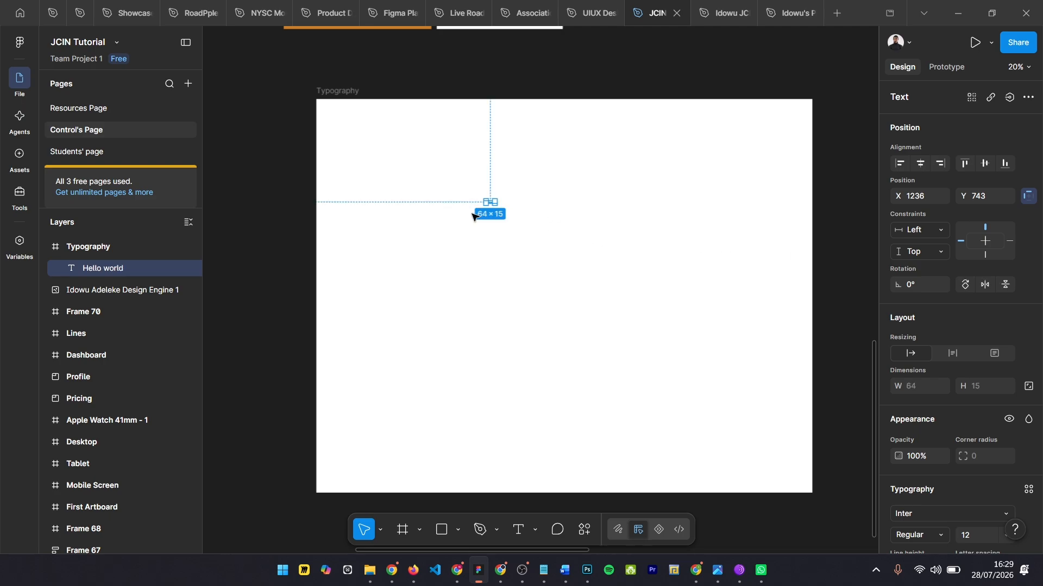
# Step: Resize the Typography frame to a width of 1440 and a height of 1008
pyautogui.scroll(1, 488, 209)
pyautogui.scroll(3, 488, 209)
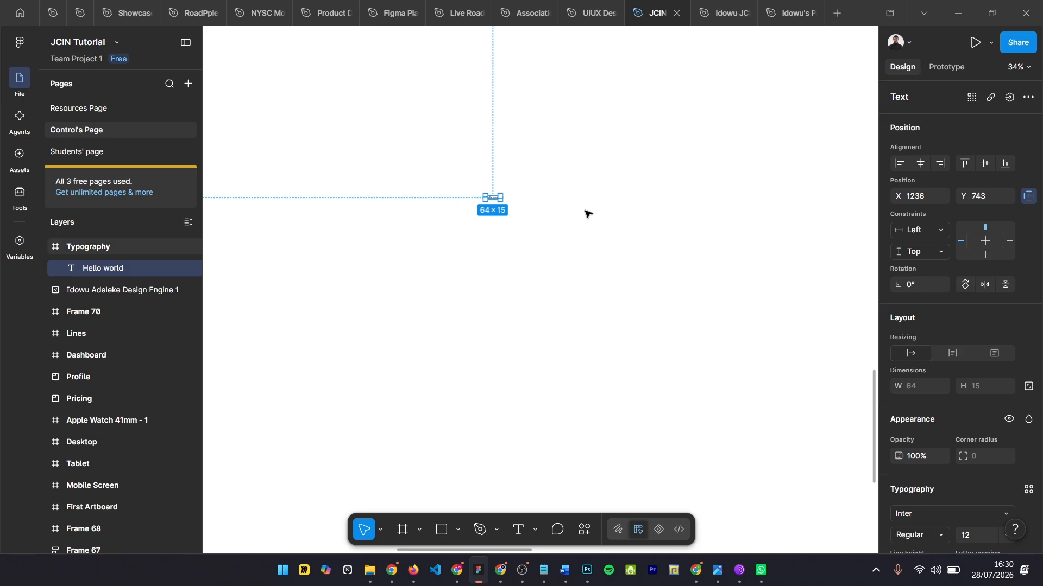
pyautogui.scroll(-3, 586, 214)
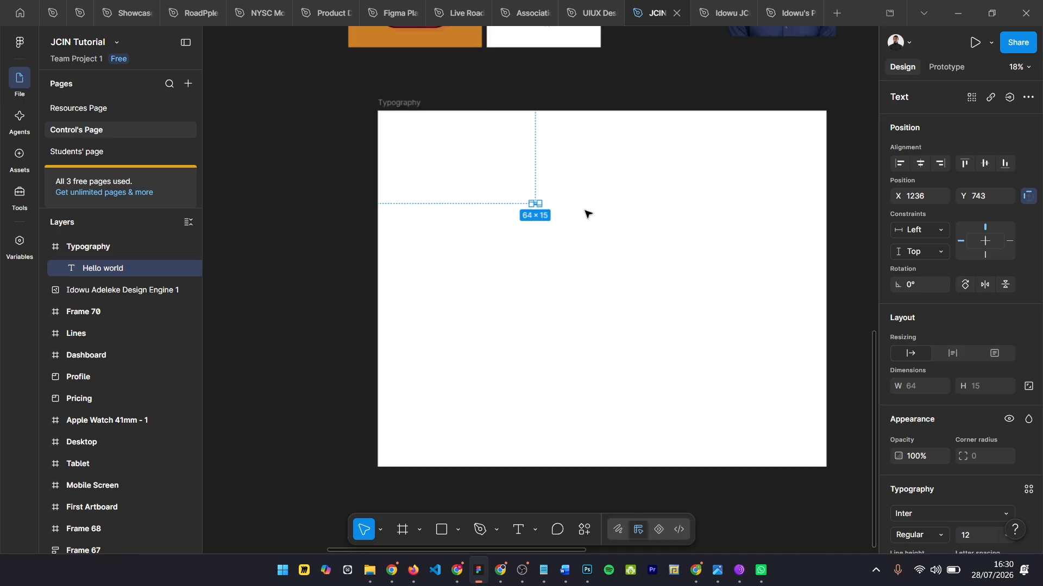
pyautogui.click(392, 103)
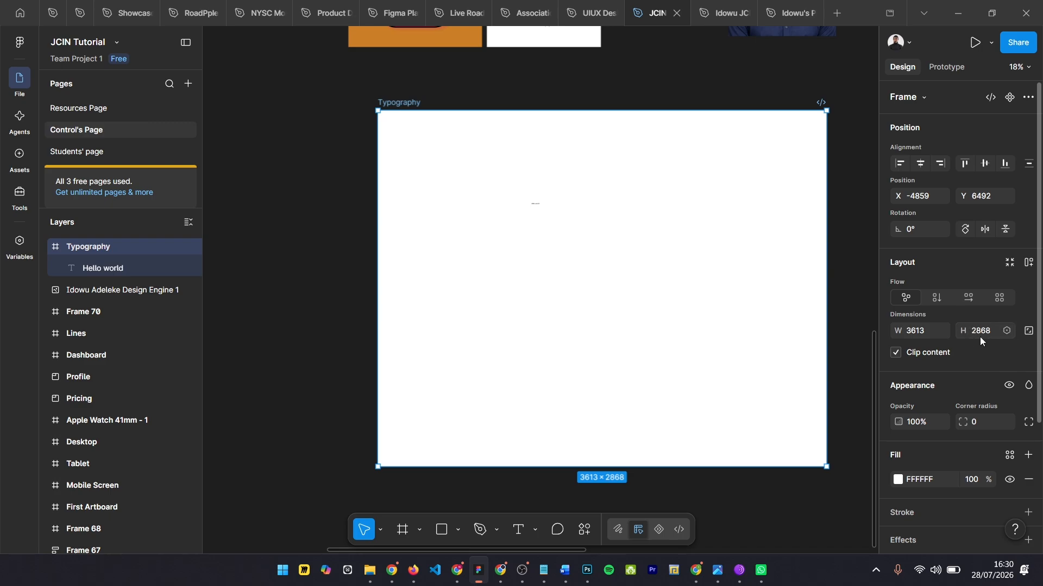
pyautogui.click(913, 333)
pyautogui.write('1440')
pyautogui.press('Return')
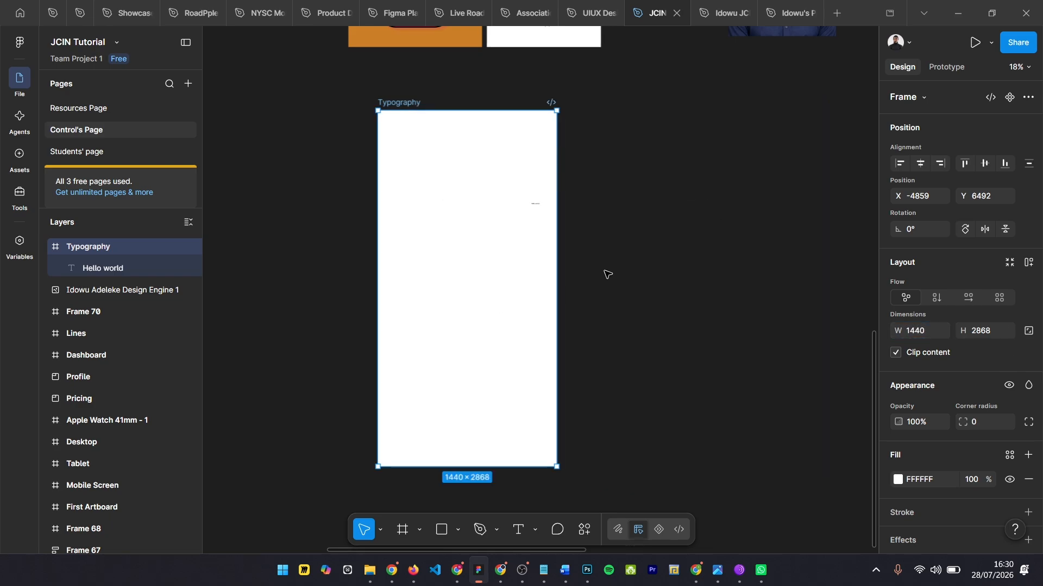
pyautogui.click(983, 332)
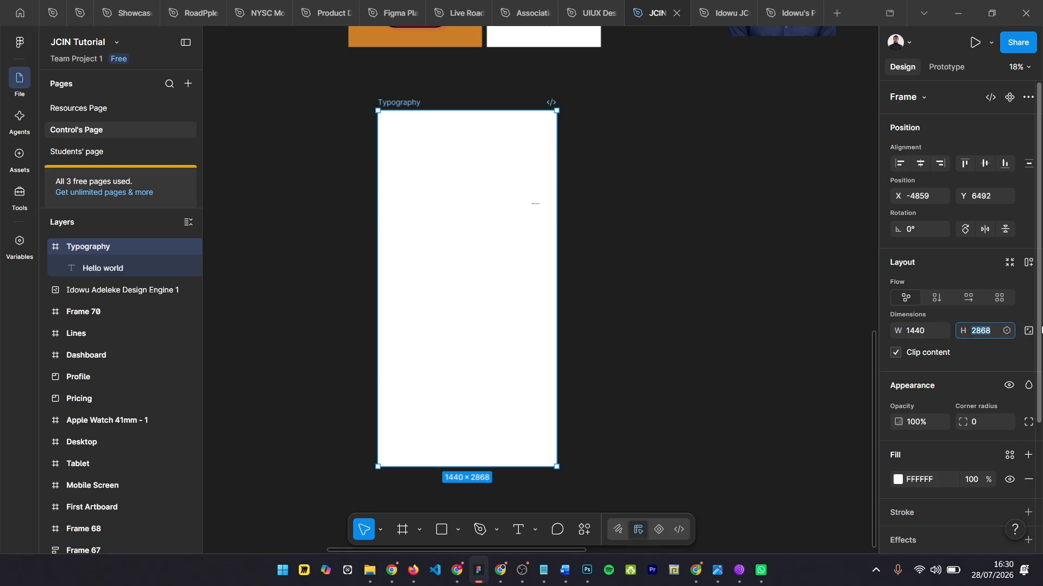
pyautogui.write('1008')
pyautogui.press('Return')
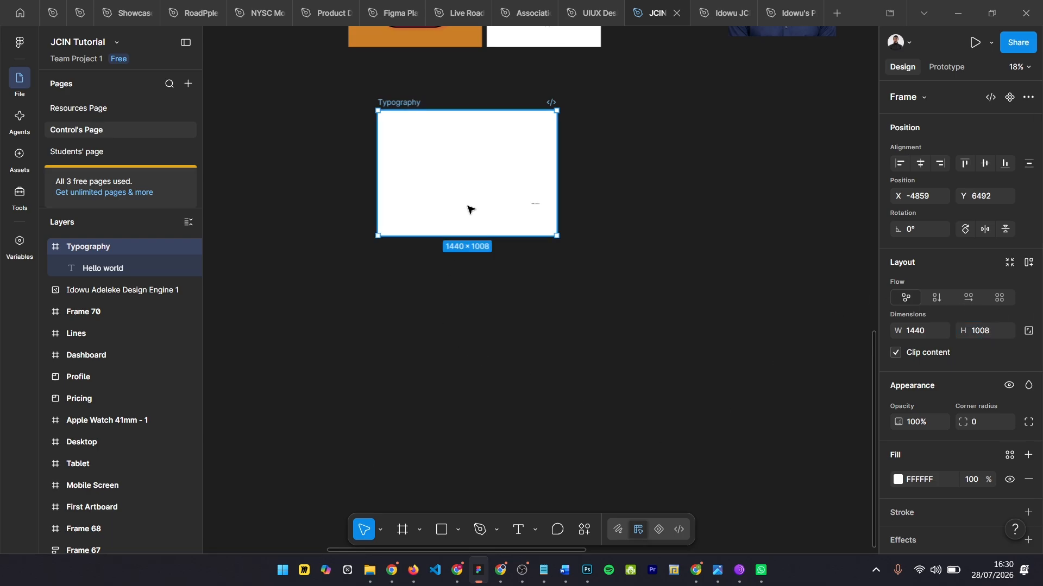
# Step: Move the "Hello world" text nearer the middle of the Typography frame, to about X 591, Y 412
pyautogui.scroll(4, 467, 207)
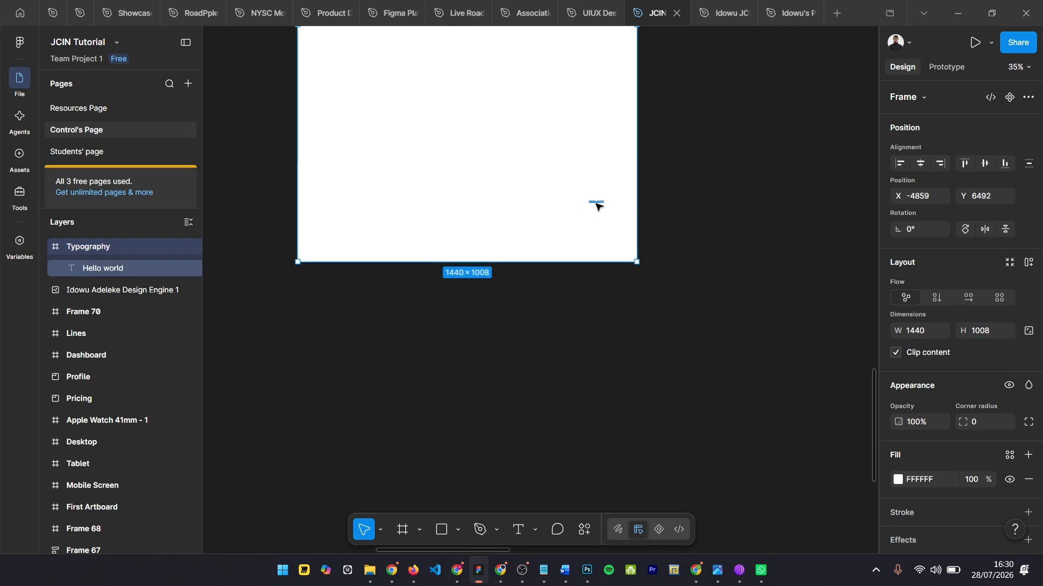
pyautogui.click(597, 204)
pyautogui.moveTo(597, 204); pyautogui.dragTo(444, 126)
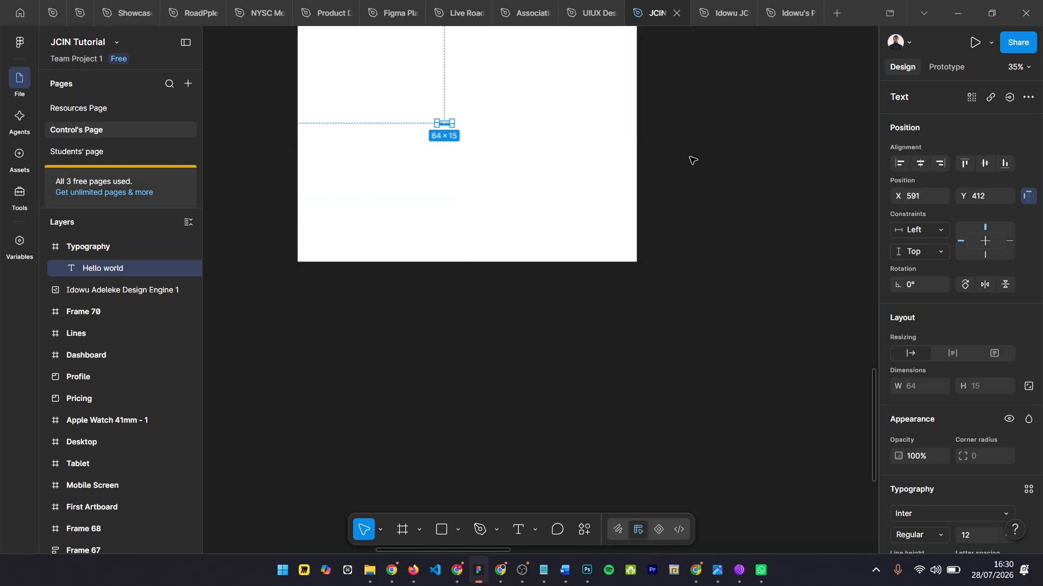
# Step: Examine the list of available fonts for the "Hello world" text, keeping its current typeface
pyautogui.scroll(-2, 927, 399)
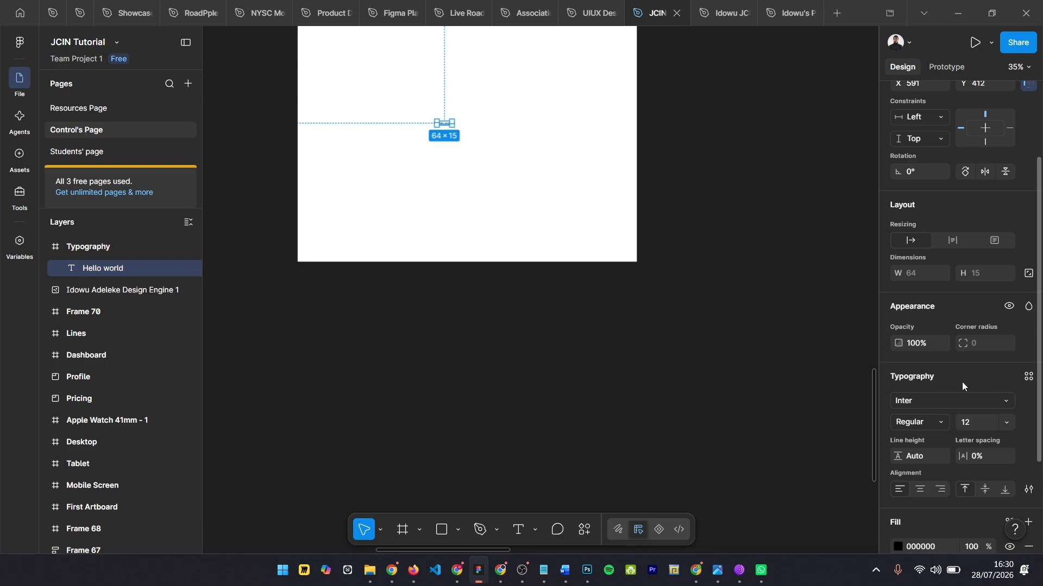
pyautogui.scroll(-1, 959, 384)
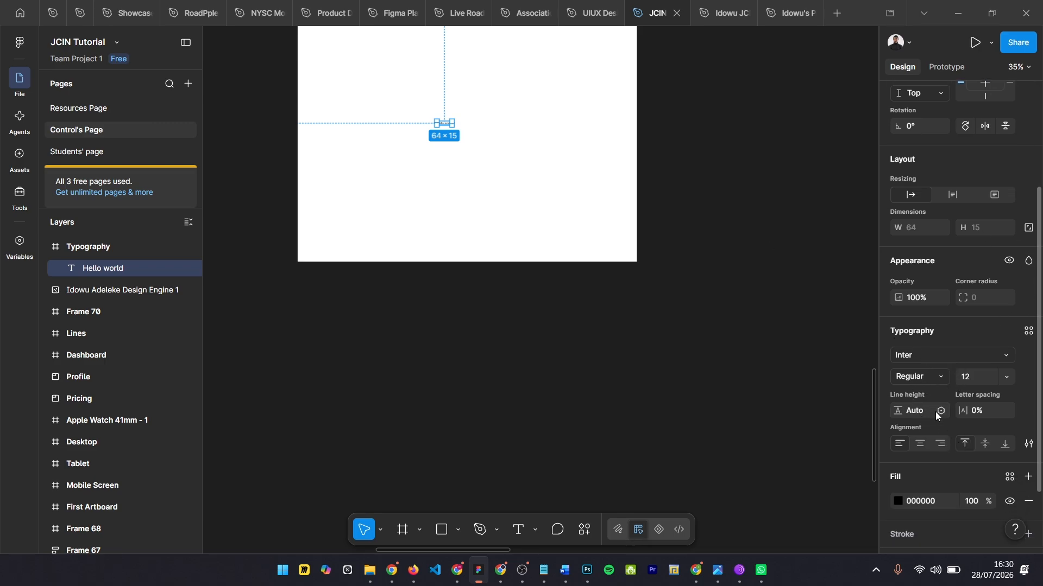
pyautogui.click(907, 355)
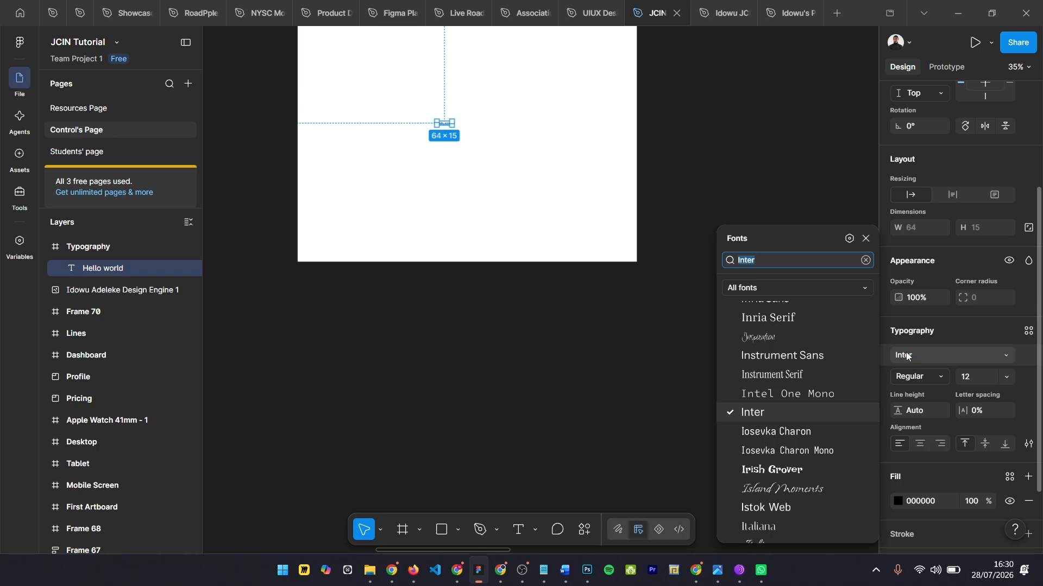
pyautogui.click(906, 355)
pyautogui.click(907, 355)
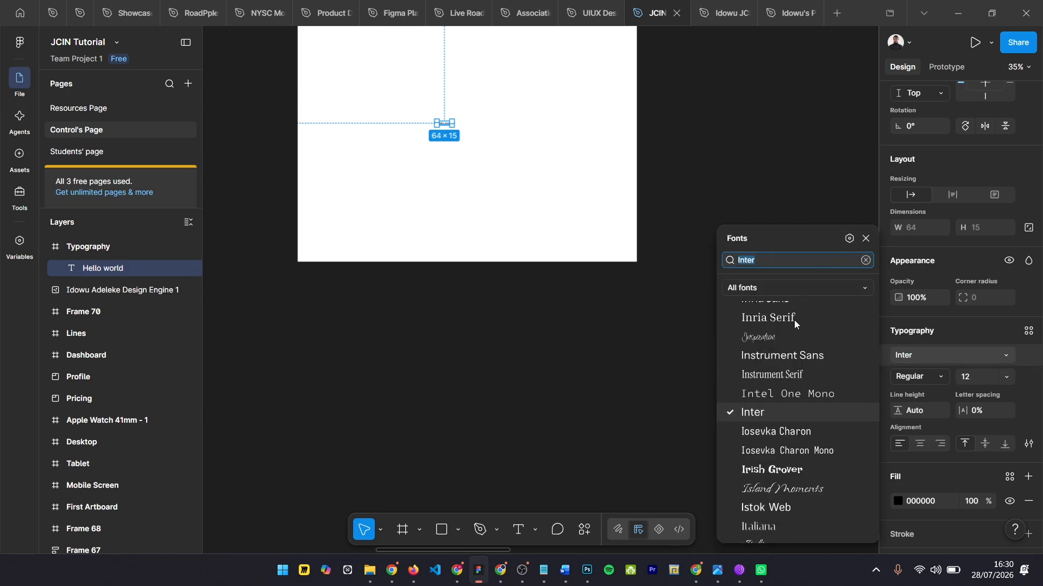
pyautogui.click(866, 238)
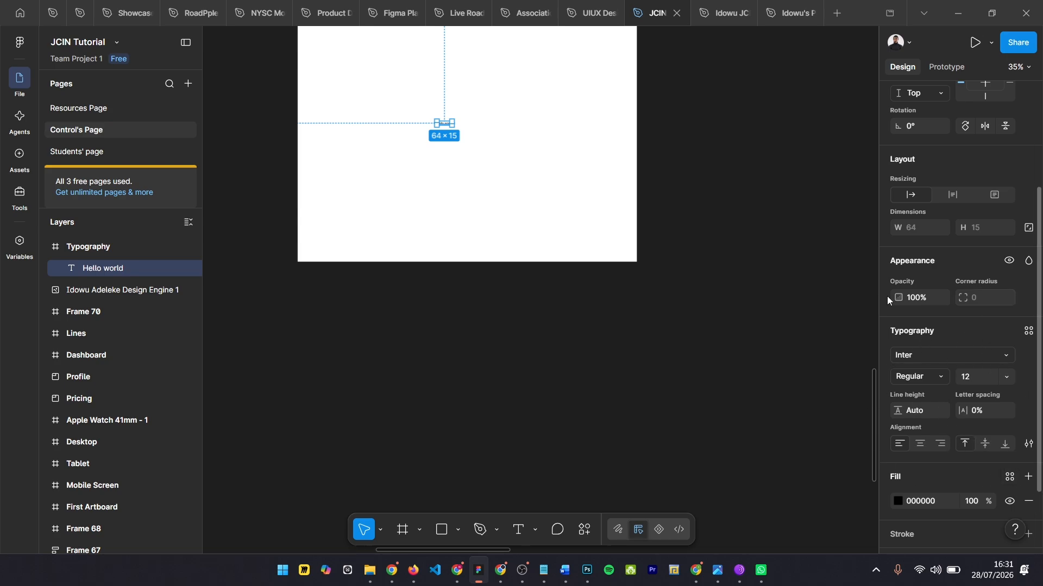
# Step: Set the font size of the "Hello world" text to 40
pyautogui.scroll(1, 421, 117)
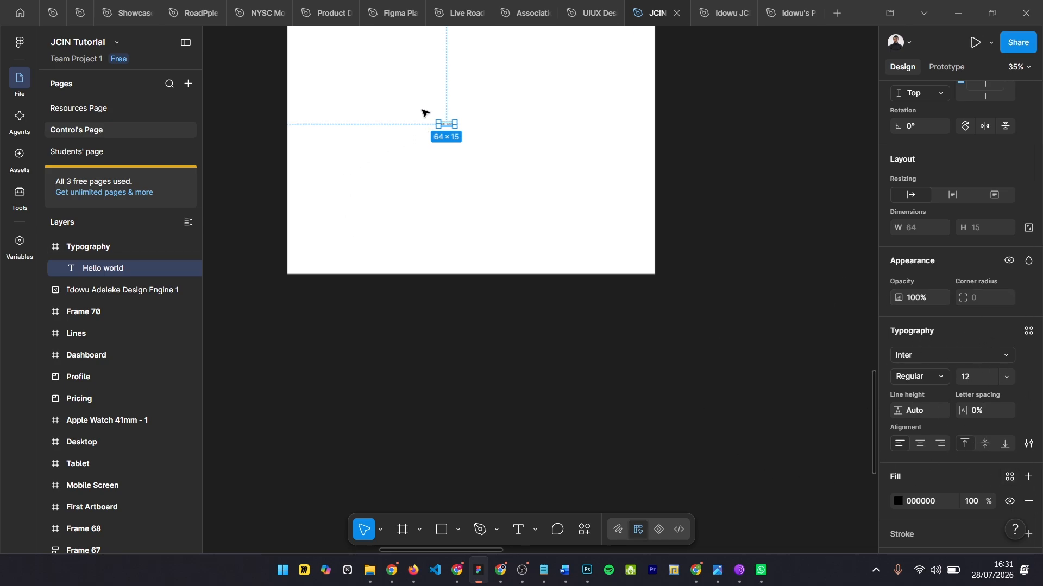
pyautogui.scroll(1, 421, 113)
pyautogui.scroll(2, 405, 205)
pyautogui.scroll(3, 405, 205)
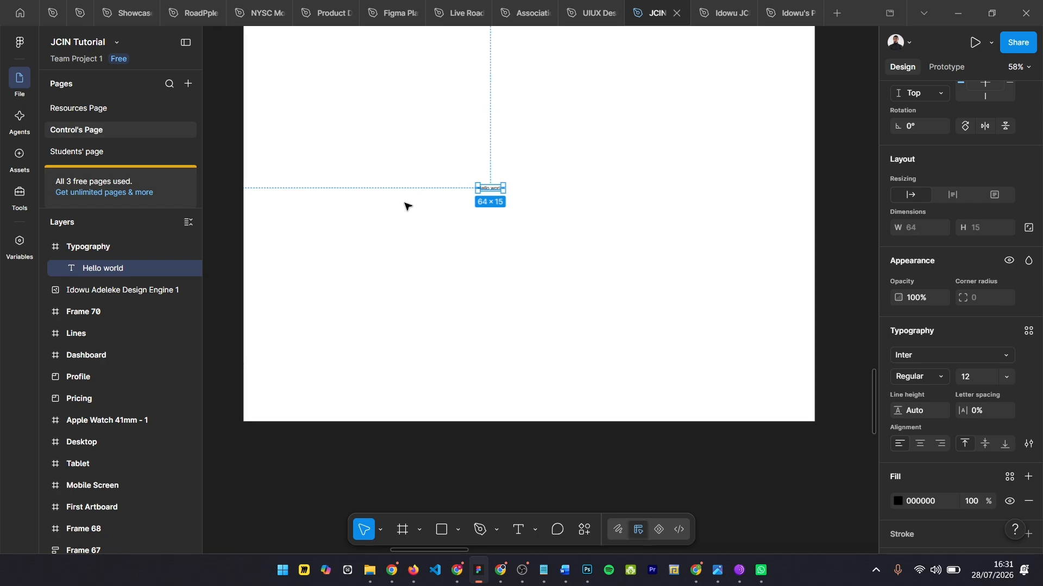
pyautogui.scroll(2, 418, 207)
pyautogui.scroll(2, 530, 266)
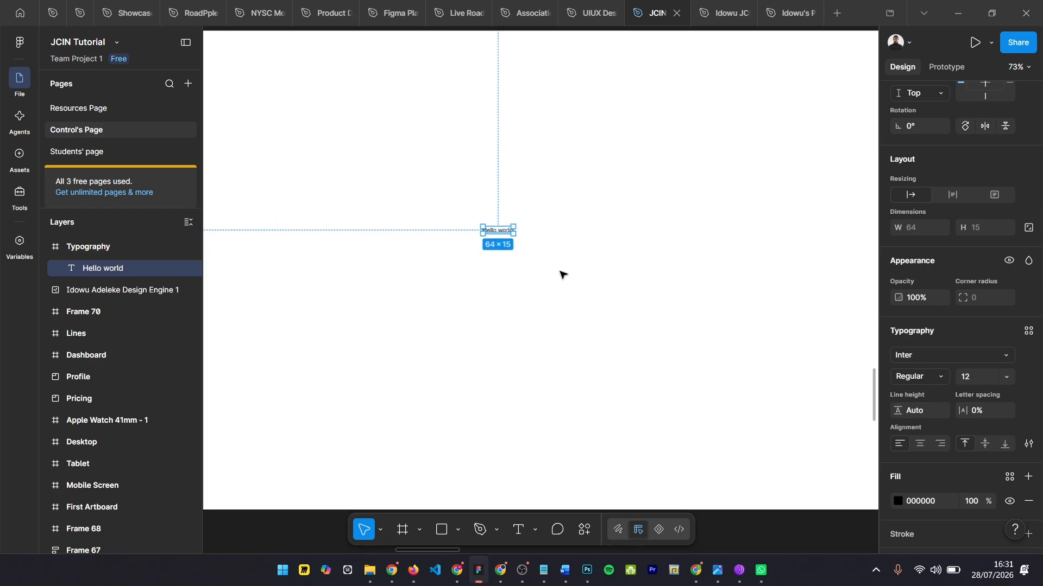
pyautogui.scroll(-1, 560, 275)
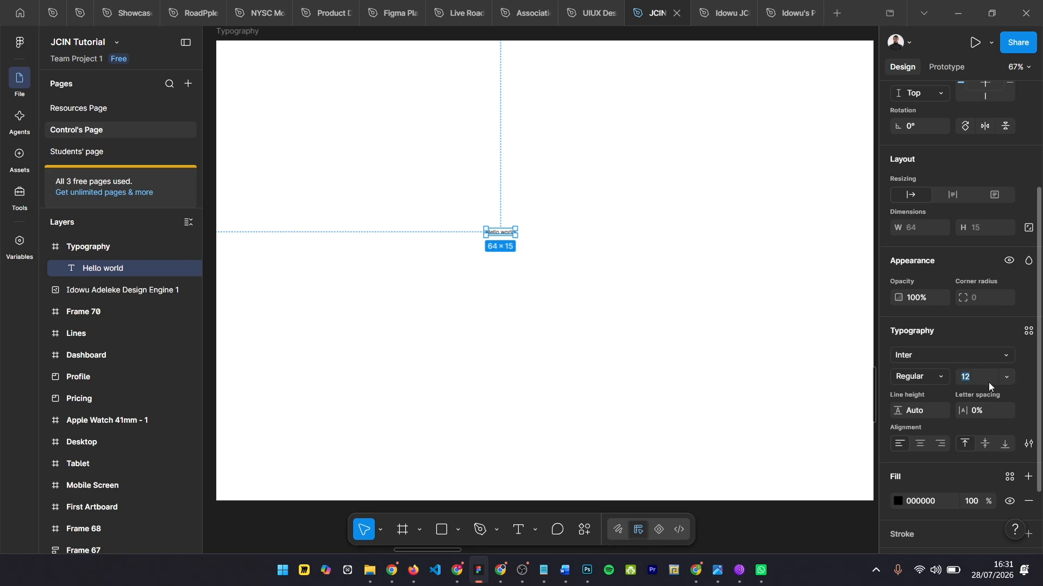
pyautogui.write('4')
pyautogui.press('Return')
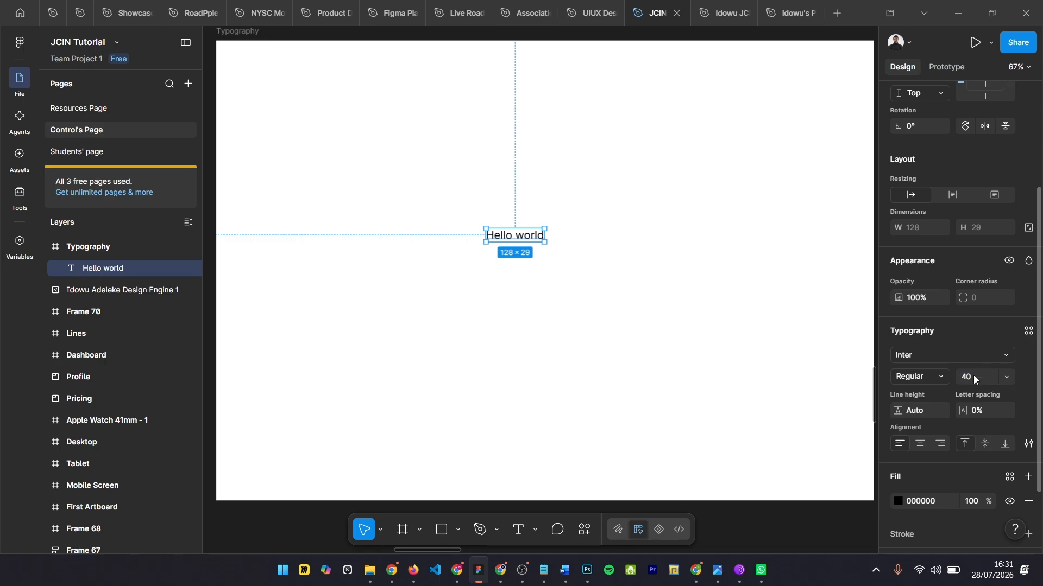
pyautogui.write('40')
pyautogui.press('Return')
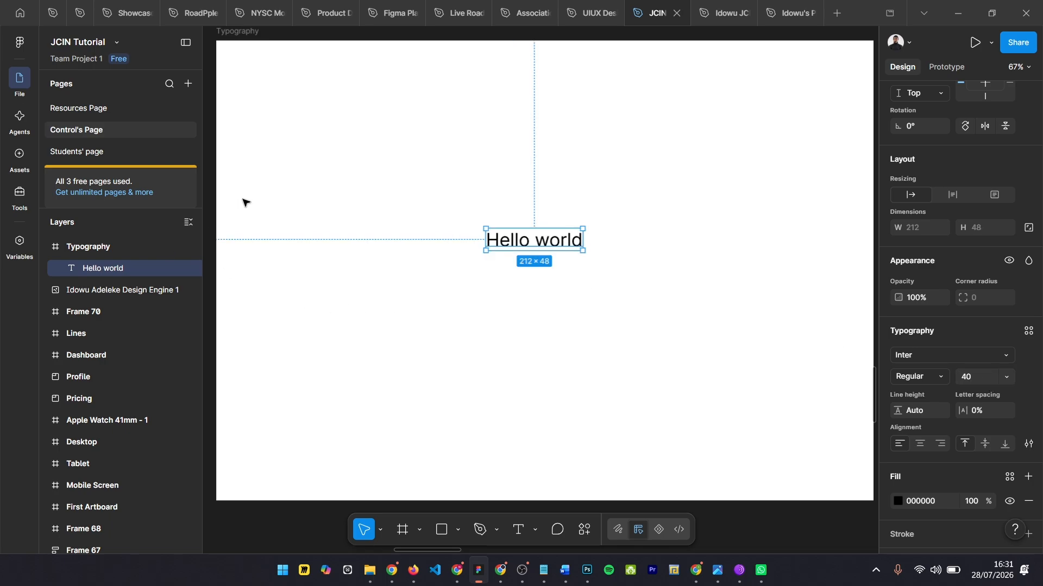
# Step: Change the Typography frame's fill from the colour picker to a very dark blue, ending with hex 050020
pyautogui.click(254, 174)
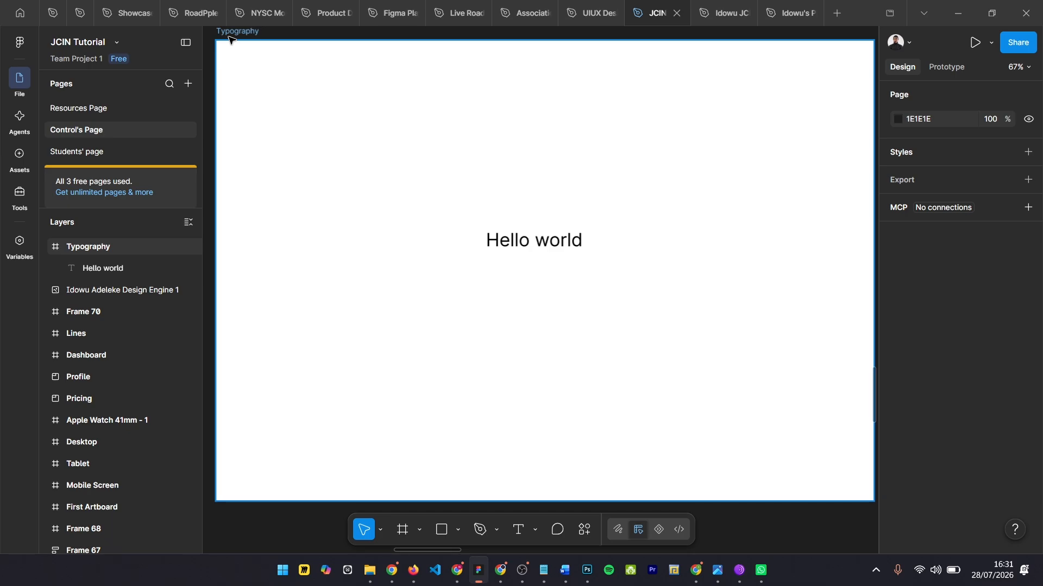
pyautogui.click(229, 36)
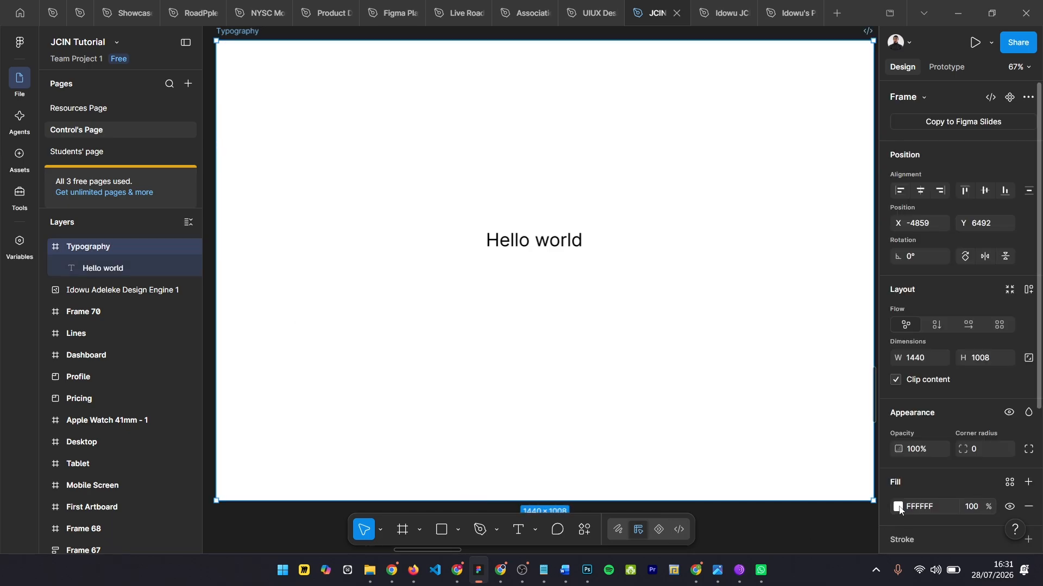
pyautogui.click(898, 507)
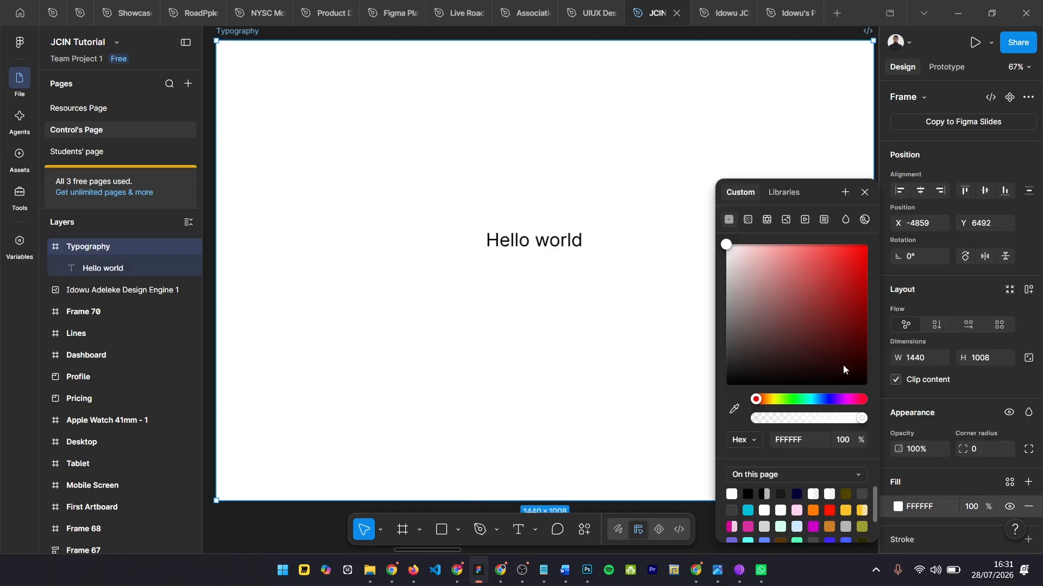
pyautogui.moveTo(843, 369); pyautogui.dragTo(867, 367)
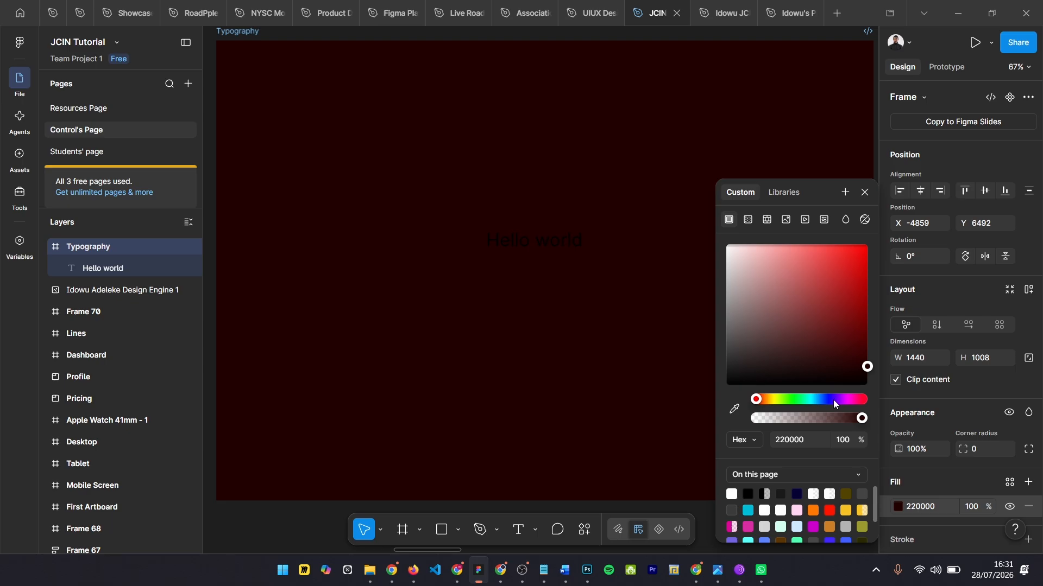
pyautogui.click(833, 400)
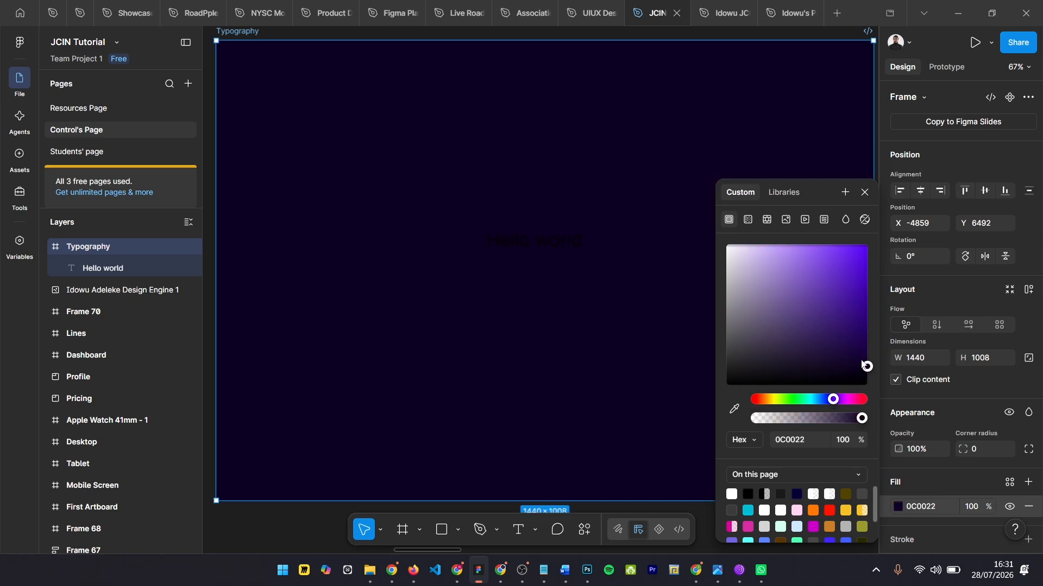
pyautogui.moveTo(865, 368); pyautogui.dragTo(867, 366)
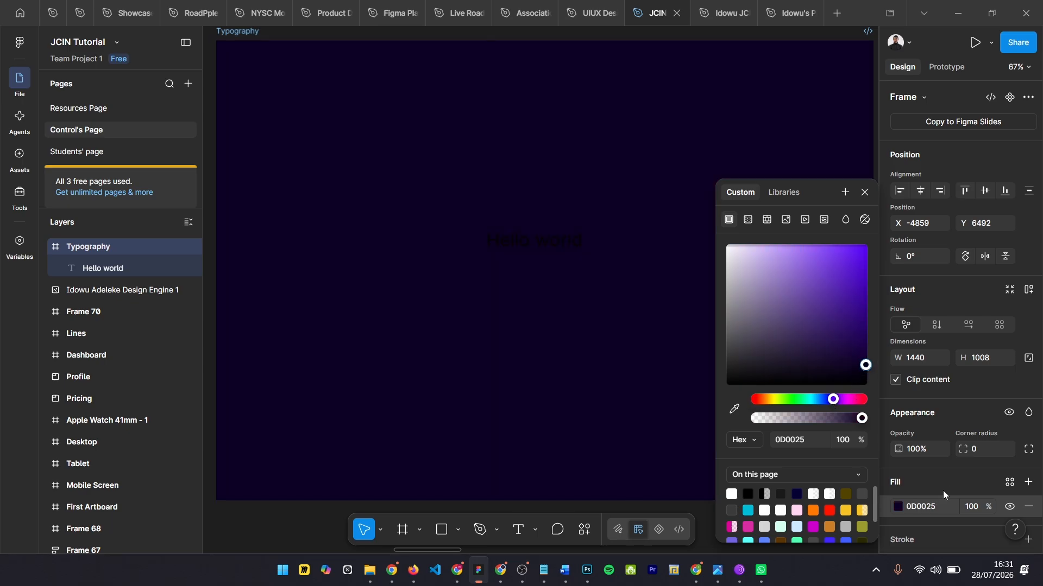
pyautogui.click(928, 507)
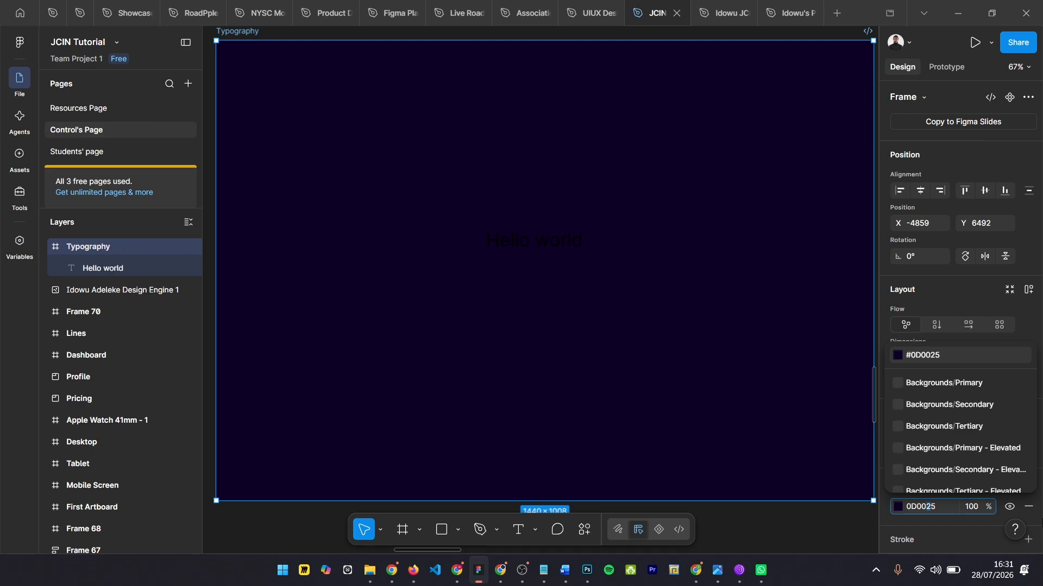
pyautogui.hotkey('ctrl', 'a')
pyautogui.write('050')
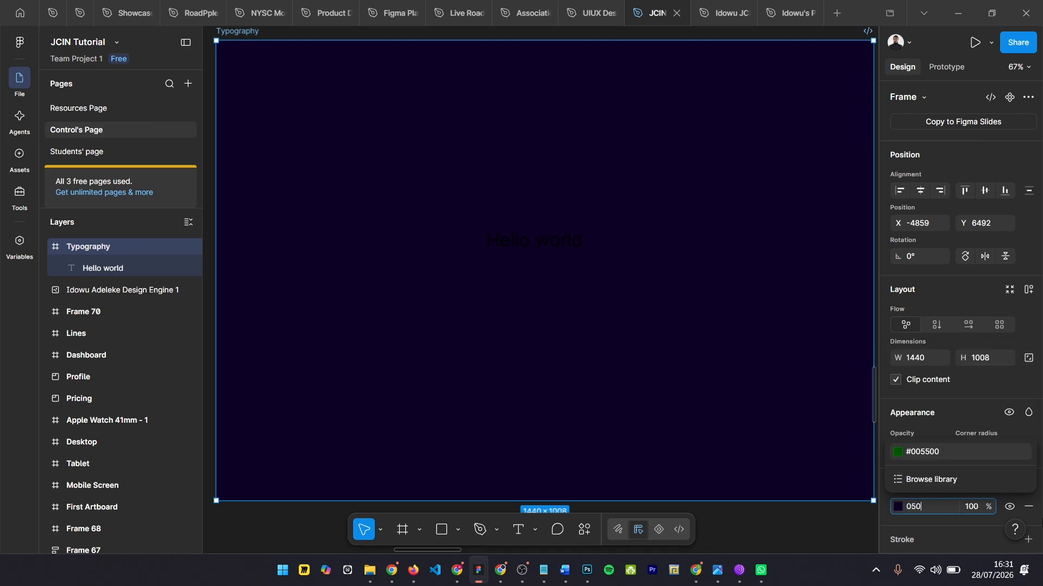
pyautogui.write('020')
pyautogui.press('Return')
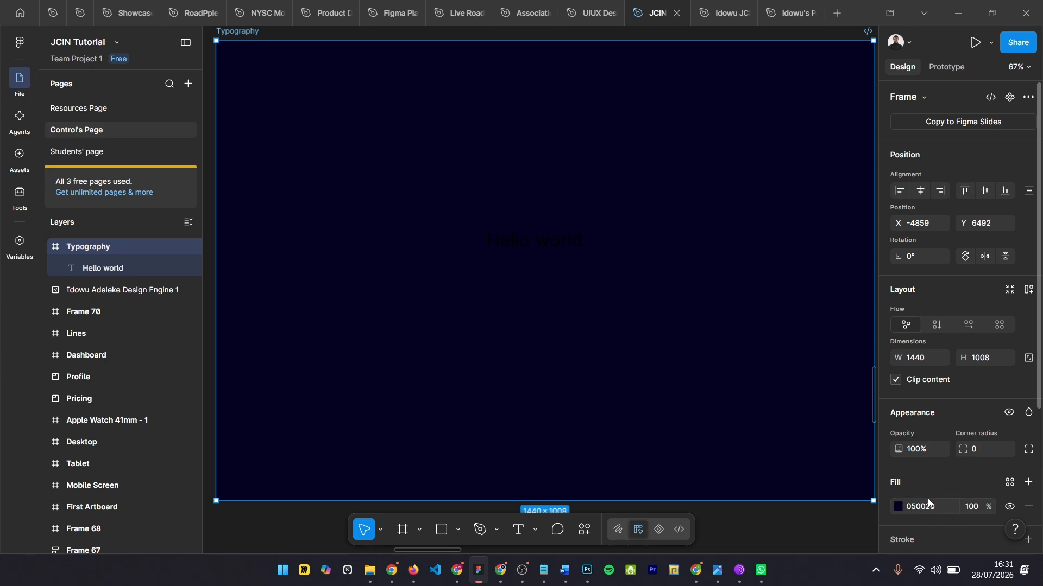
# Step: Set the fill of the "Hello world" text to white, FFFFFF, and deselect it
pyautogui.click(552, 245)
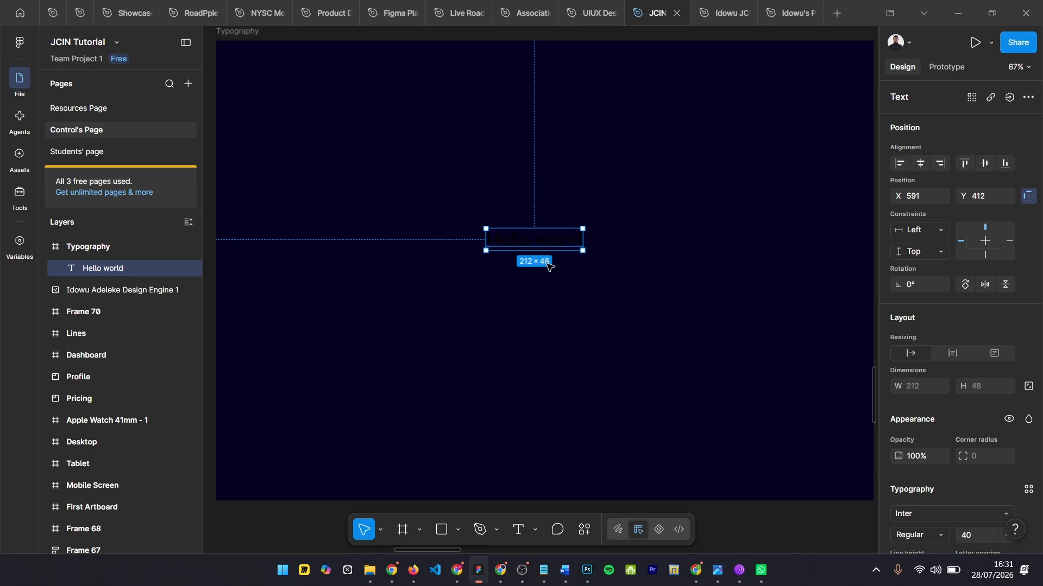
pyautogui.scroll(-3, 981, 463)
pyautogui.scroll(-2, 938, 471)
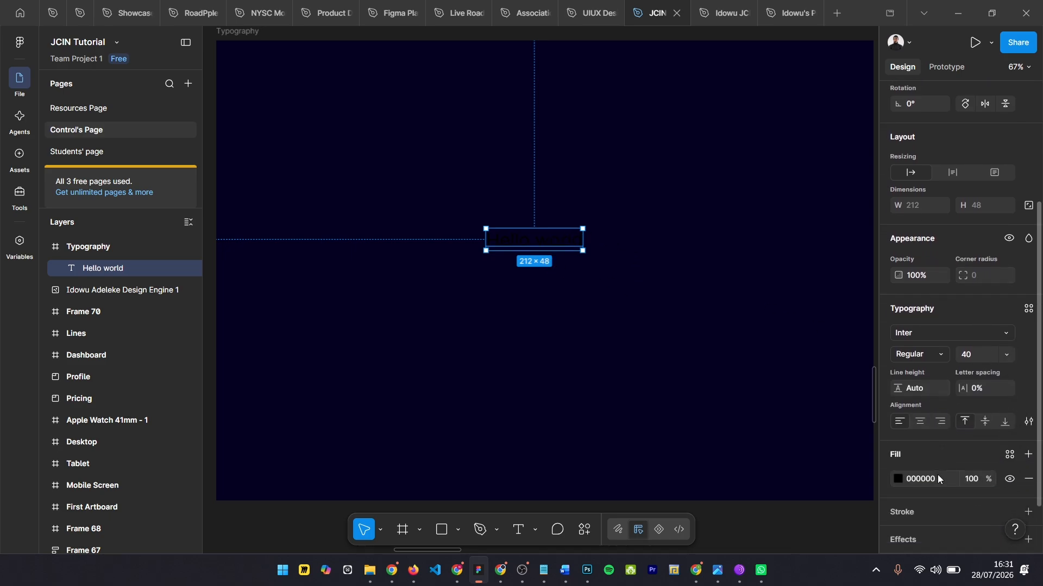
pyautogui.click(938, 474)
pyautogui.write('fff')
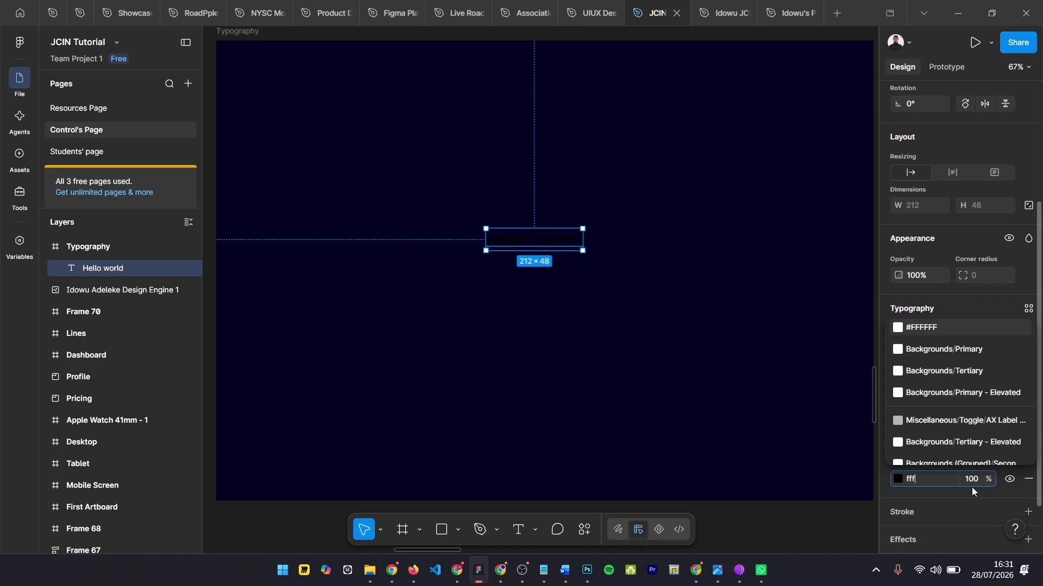
pyautogui.press('Return')
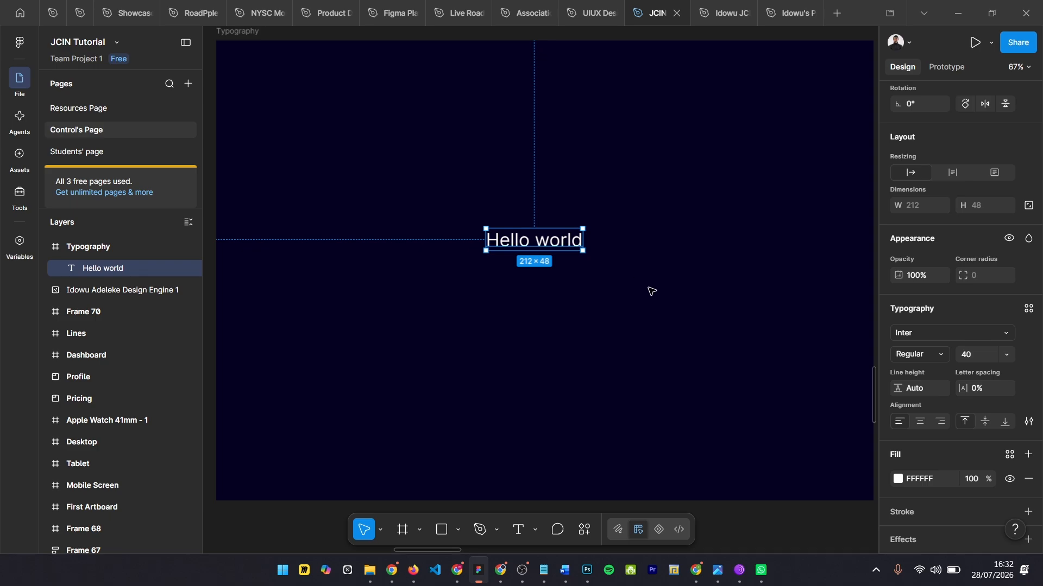
pyautogui.click(687, 319)
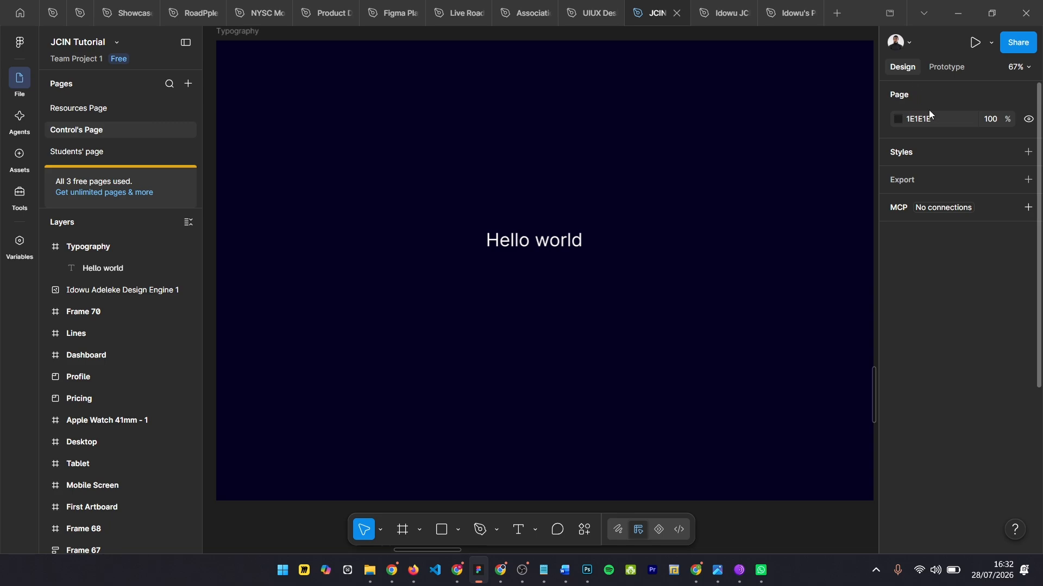
# Step: Extend the "Hello world" text so that it reads "Hello world. We are UI"
pyautogui.click(533, 239)
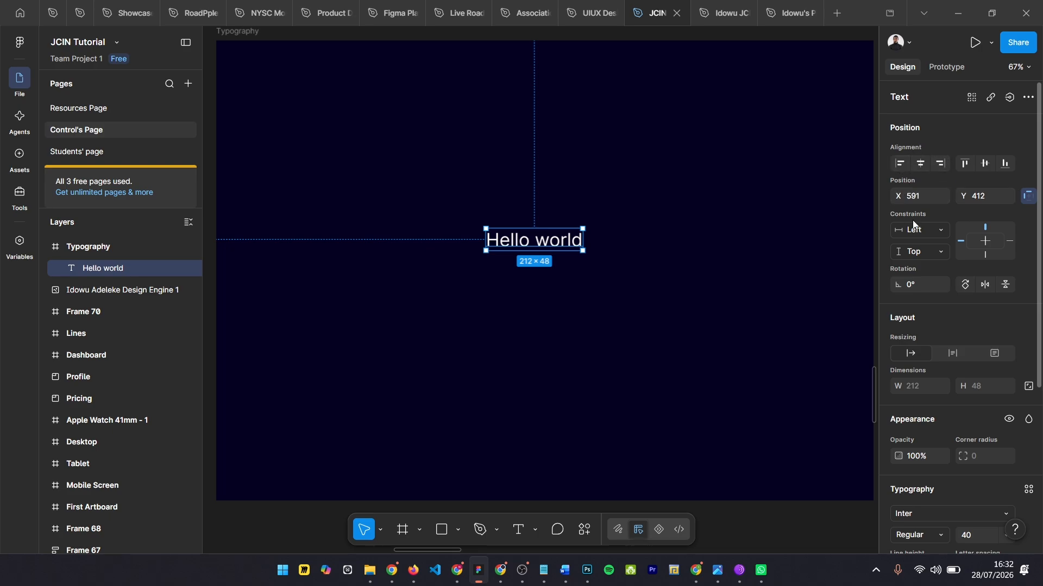
pyautogui.scroll(-2, 934, 250)
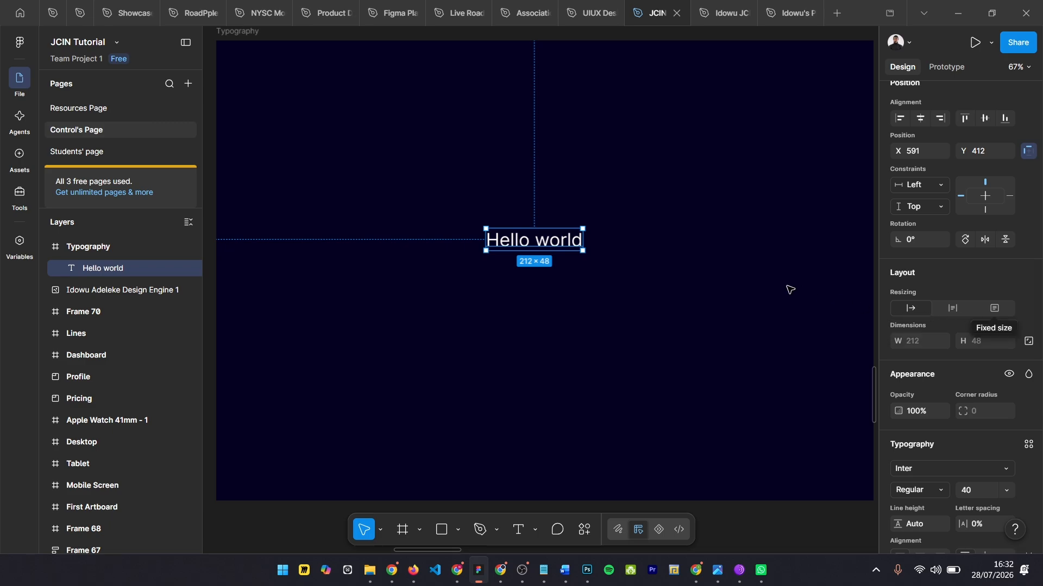
pyautogui.doubleClick(553, 245)
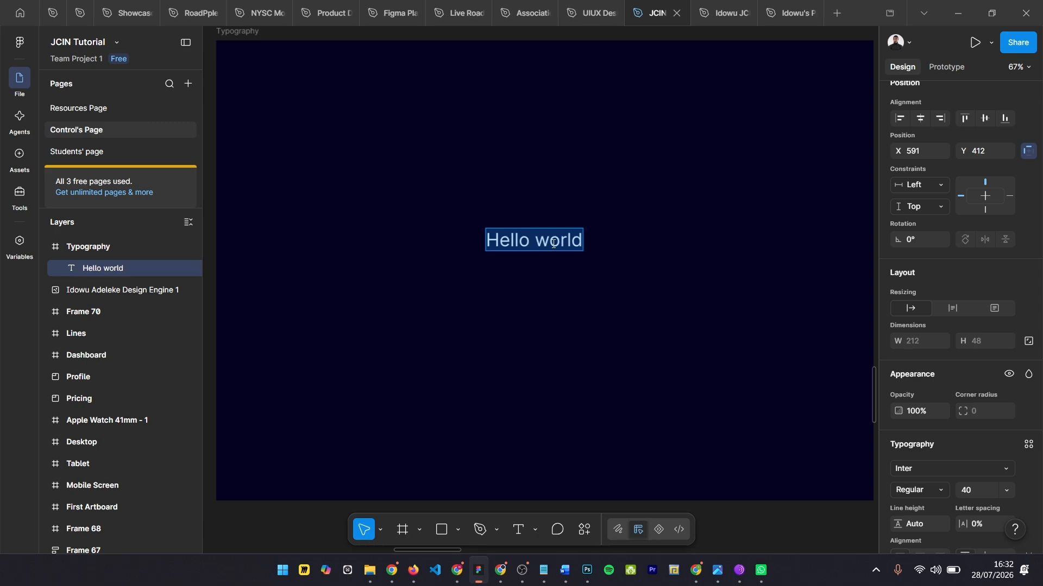
pyautogui.click(553, 243)
pyautogui.press('Right')
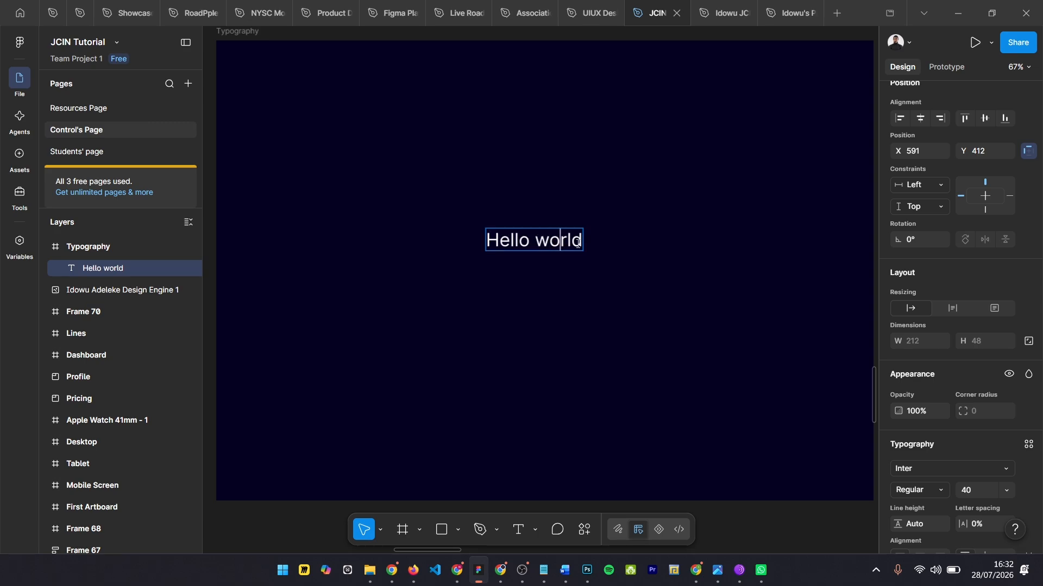
pyautogui.click(578, 243)
pyautogui.scroll(-2, 578, 242)
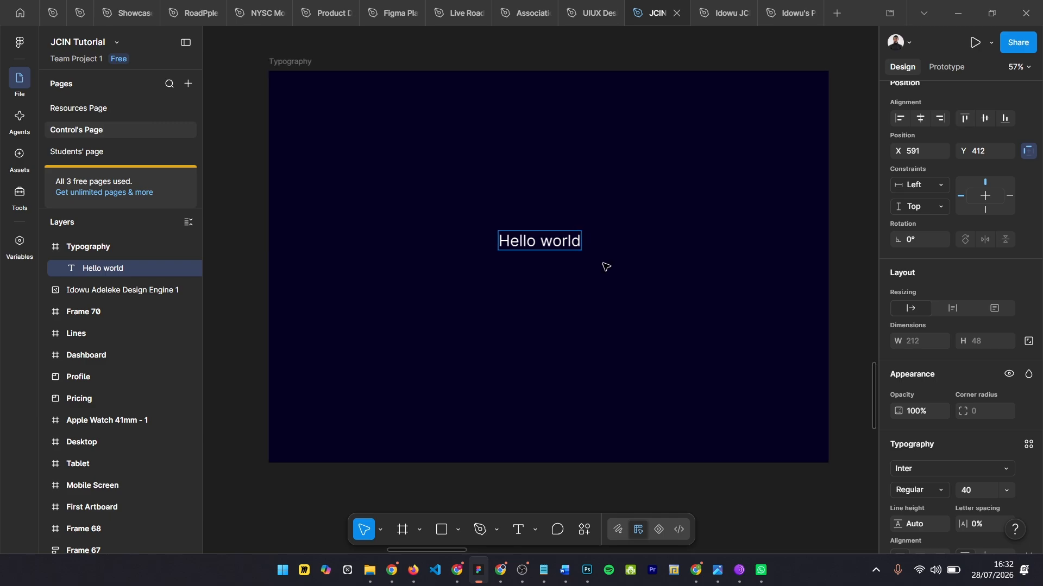
pyautogui.write('. Wea')
pyautogui.press('BackSpace')
pyautogui.write('are Ui?')
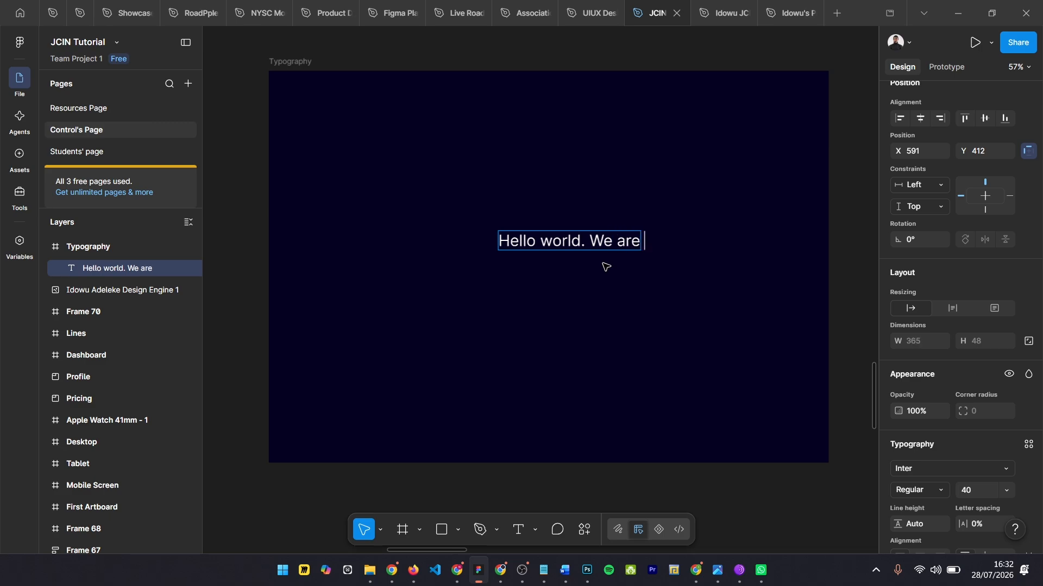
pyautogui.press('BackSpace')
pyautogui.press('BackSpace')
pyautogui.write('I?')
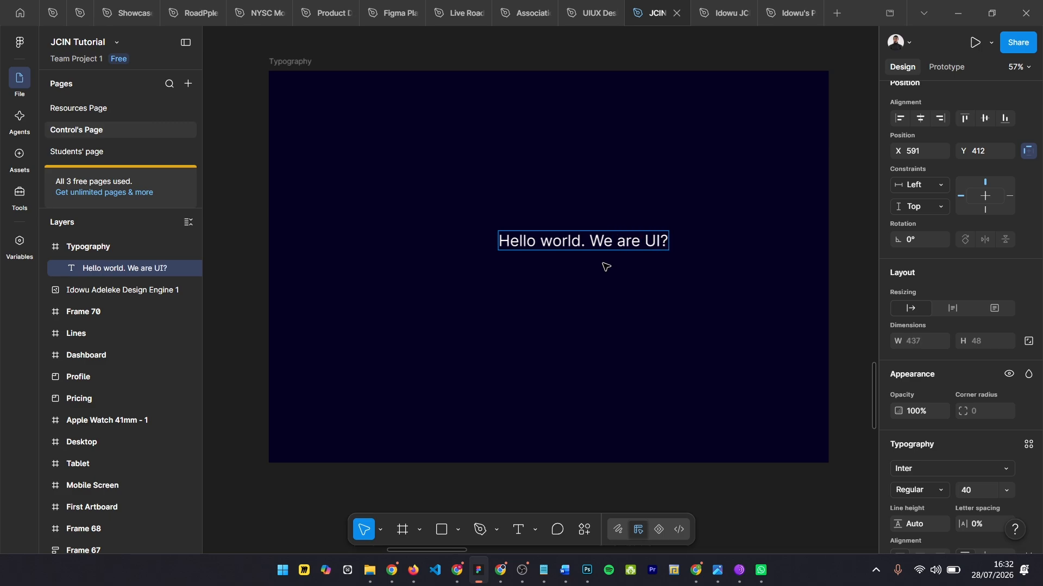
pyautogui.press('BackSpace')
# Step: Continue the text with "/UX Designers." followed by "And" with a run of extra d's
pyautogui.write('/UX Desig')
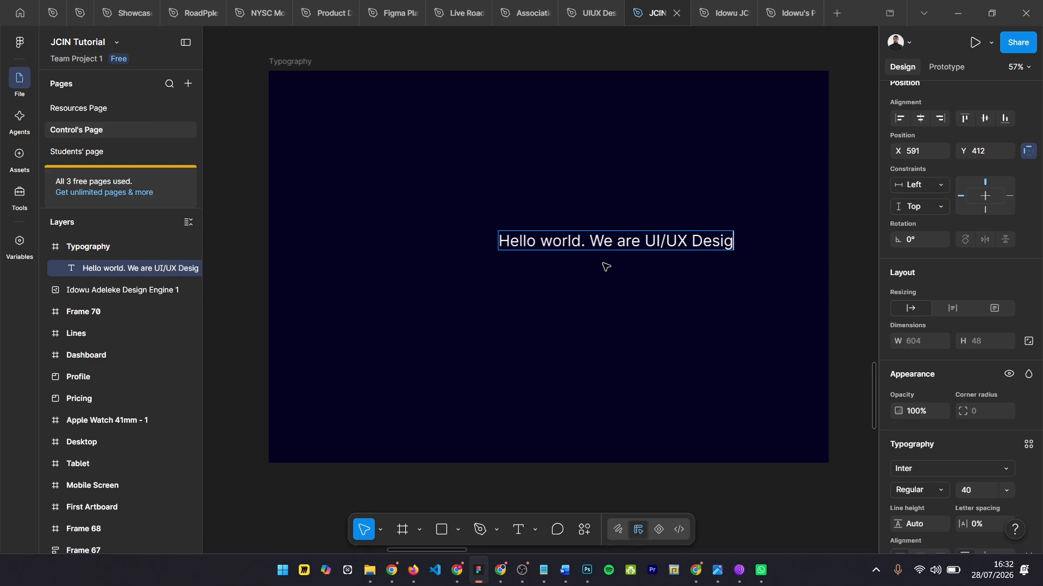
pyautogui.write('ners')
pyautogui.write('. Andd')
pyautogui.write('ddd')
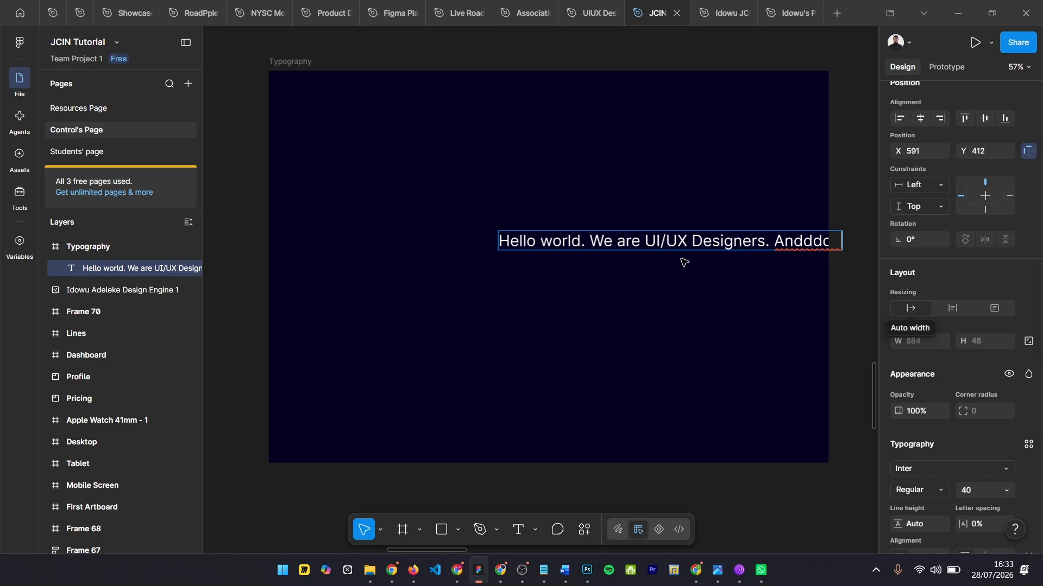
# Step: Delete the stretched "And" word so the text ends at "Designers.", and leave text editing
pyautogui.scroll(2, 684, 260)
pyautogui.click(714, 309)
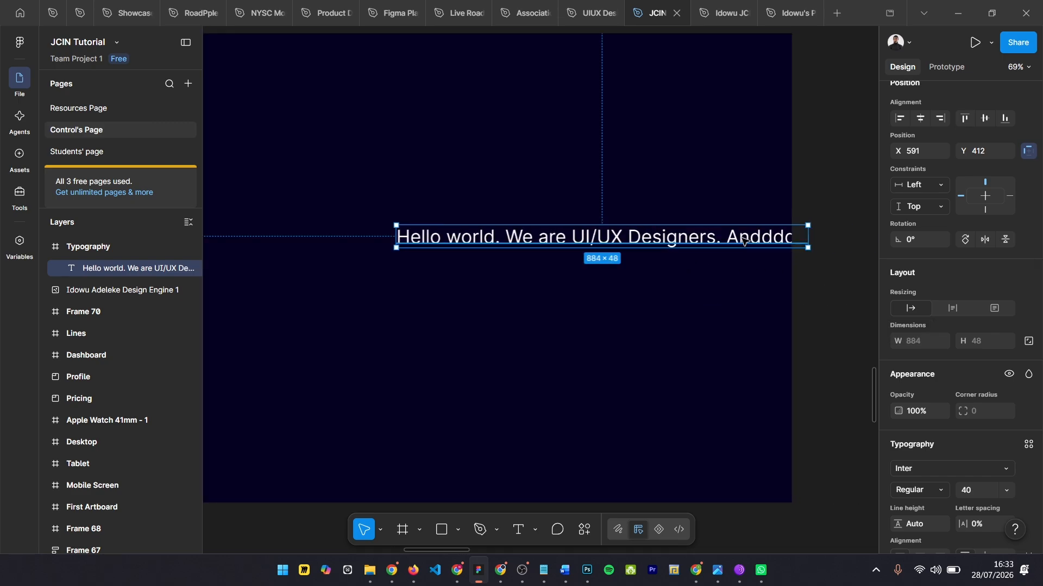
pyautogui.doubleClick(744, 240)
pyautogui.moveTo(727, 237); pyautogui.dragTo(850, 255)
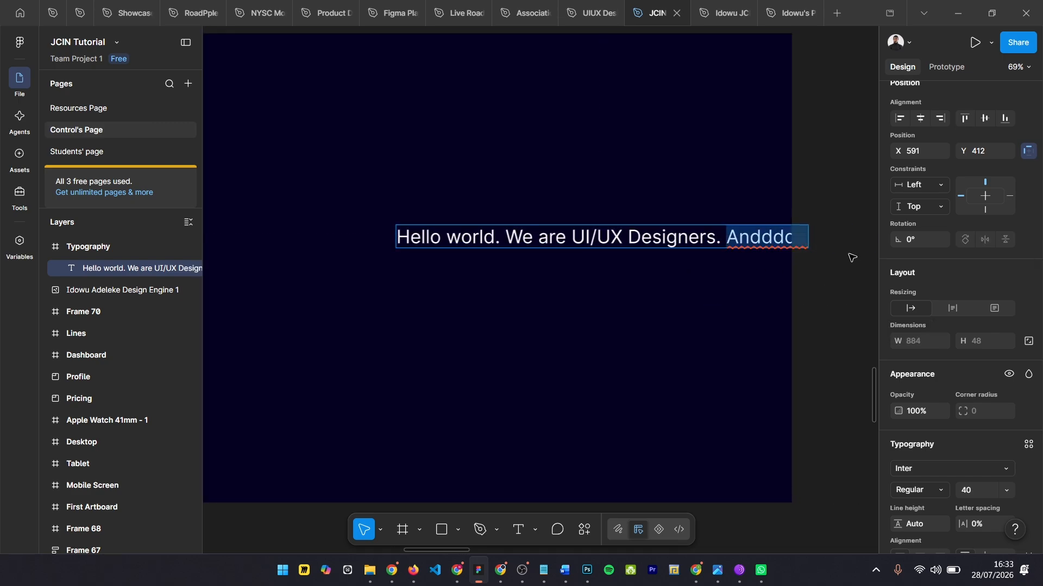
pyautogui.press('BackSpace')
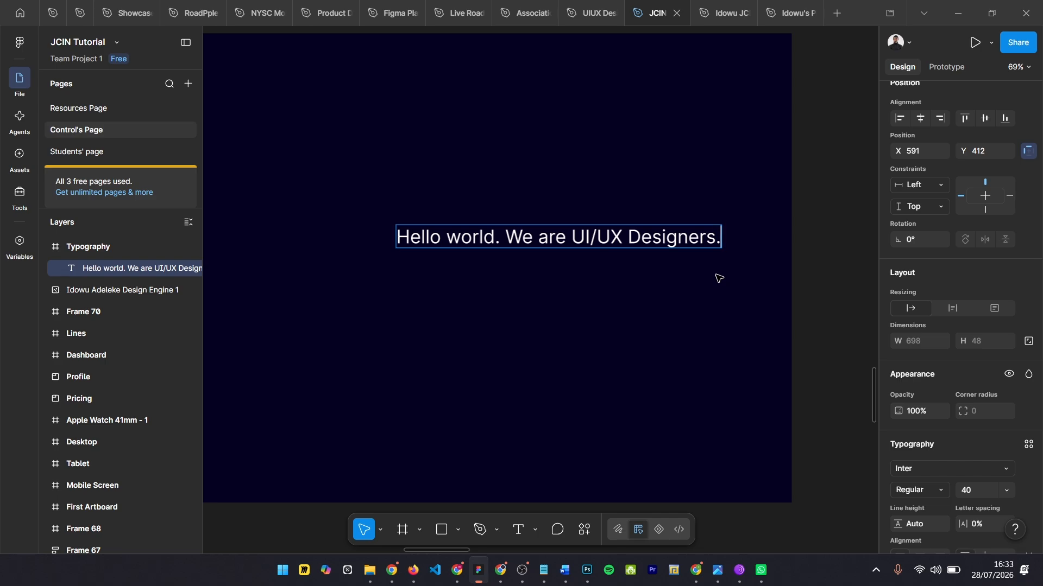
pyautogui.press('Escape')
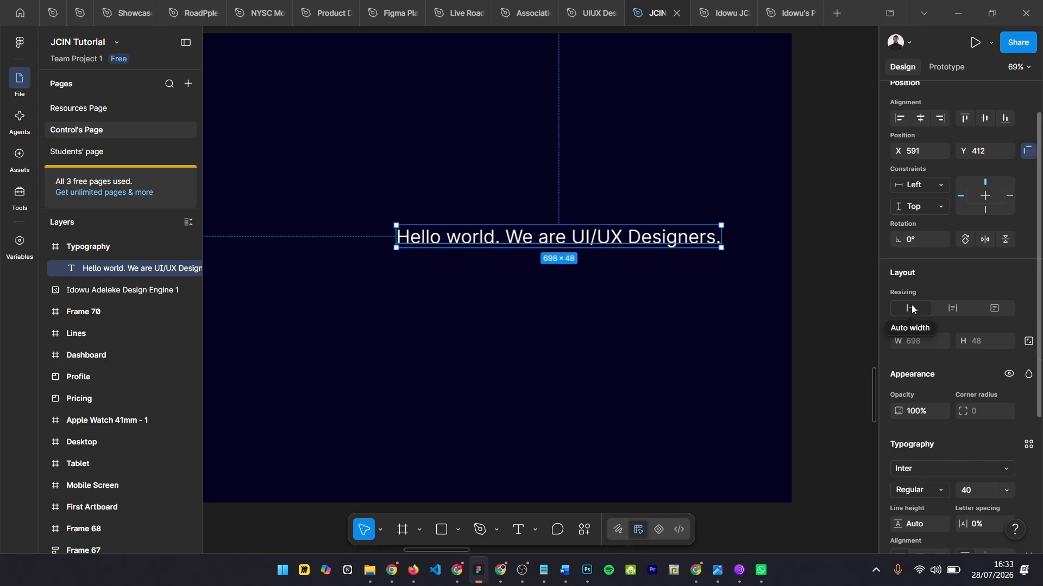
# Step: Switch the text's resizing to auto height and add "And we are learning about figma" after "Designers." on a second line
pyautogui.click(955, 309)
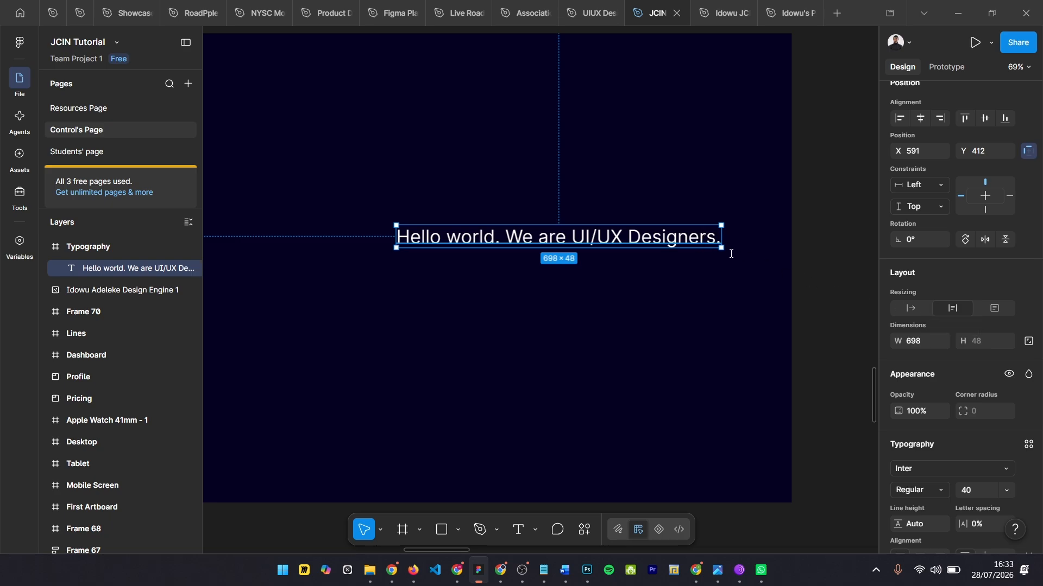
pyautogui.press('Return')
pyautogui.press('Right')
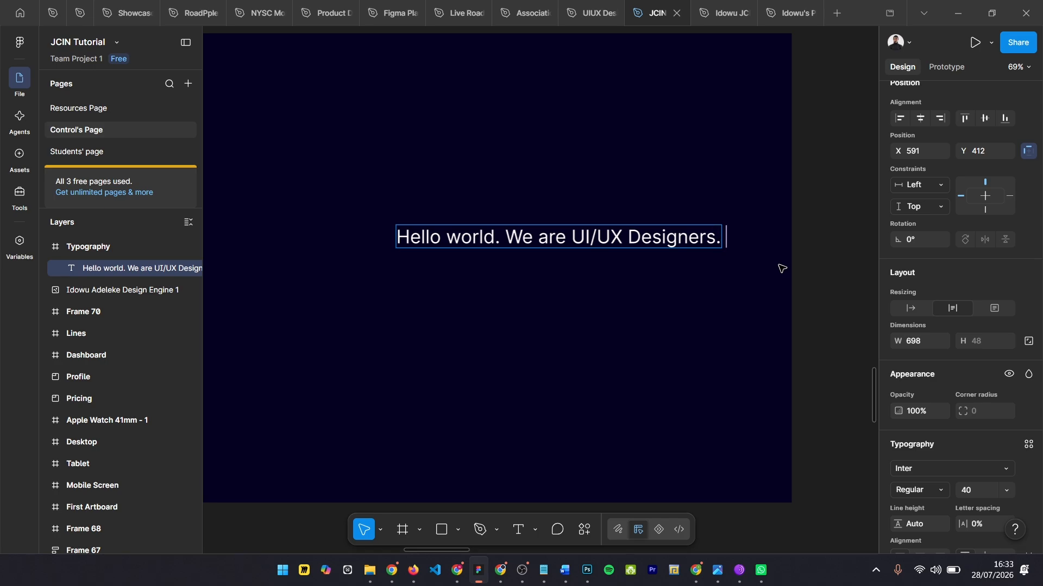
pyautogui.press('Return')
pyautogui.write('And we')
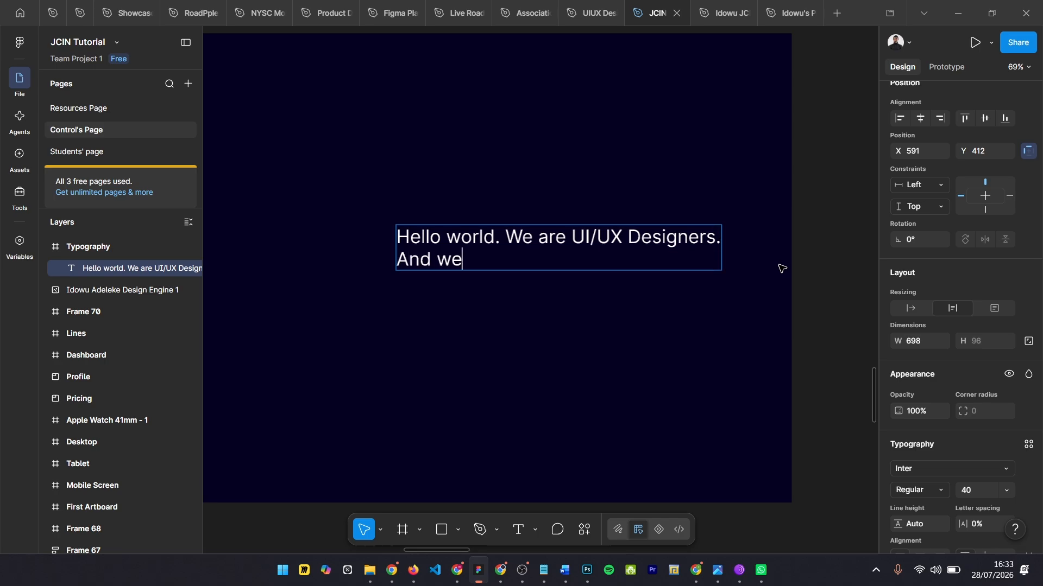
pyautogui.write(' are learning')
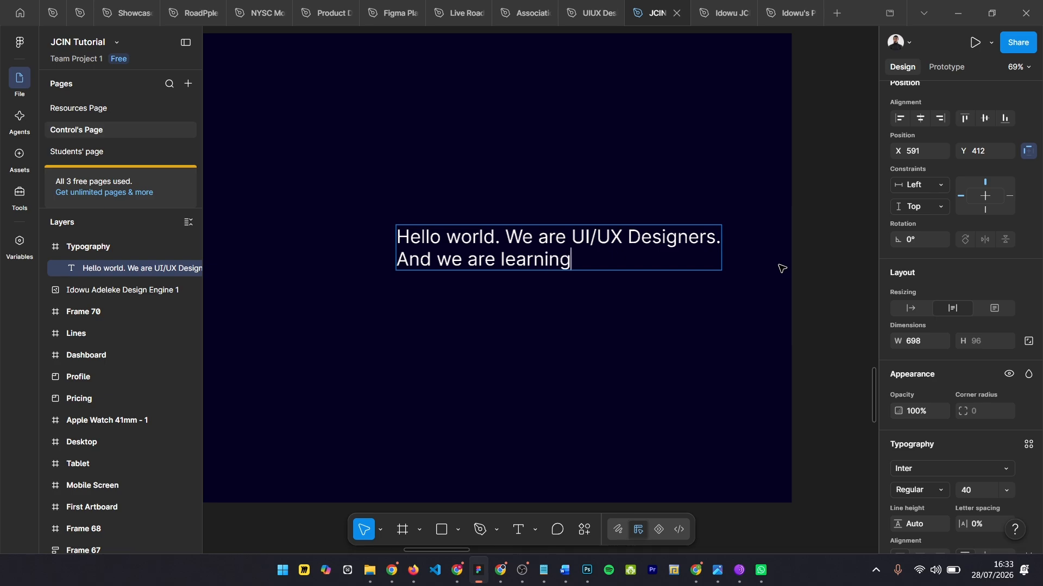
pyautogui.write(' about ')
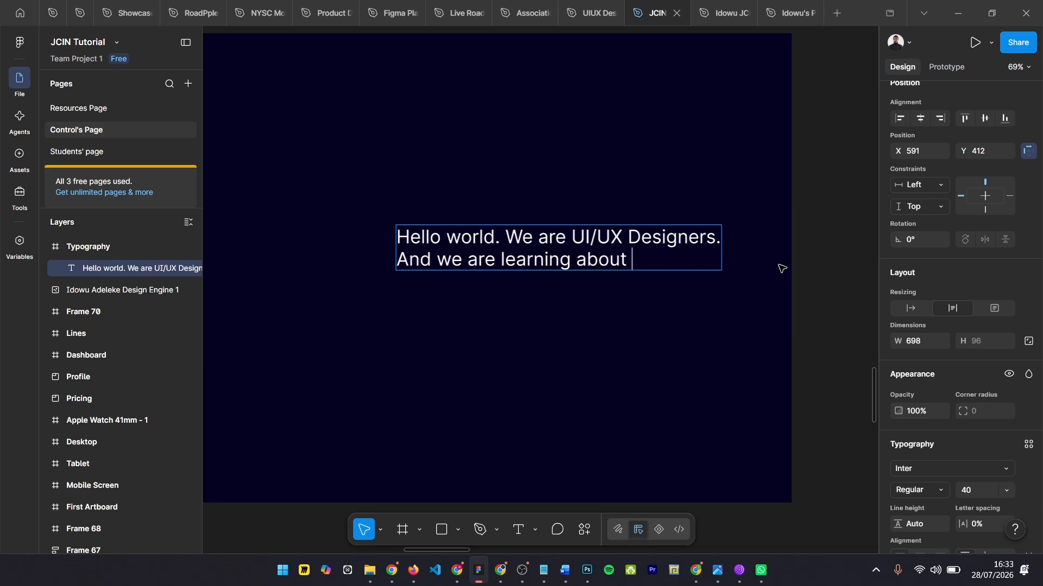
pyautogui.write('figma')
pyautogui.press('Escape')
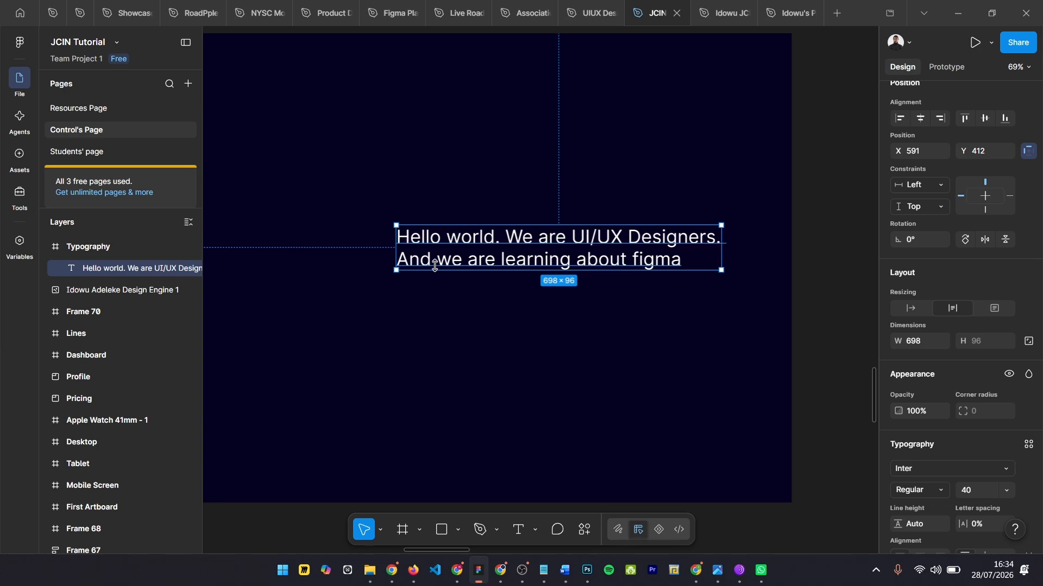
# Step: Add an empty third line to the text after the word "figma"
pyautogui.doubleClick(465, 263)
pyautogui.click(465, 263)
pyautogui.click(685, 268)
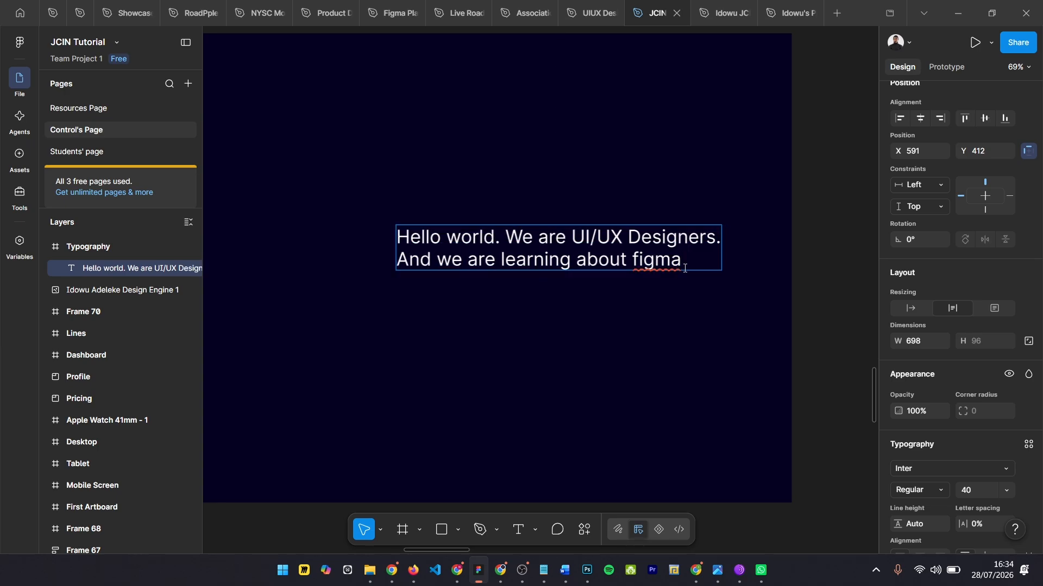
pyautogui.press('Return')
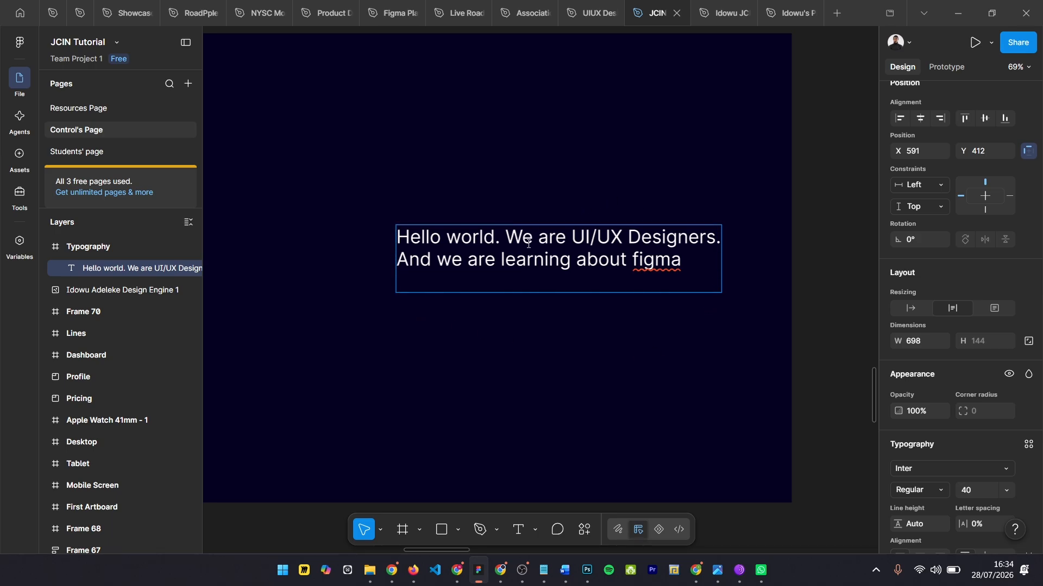
# Step: Remove the empty third line from the text, and try auto width resizing on it before undoing that change
pyautogui.press('BackSpace')
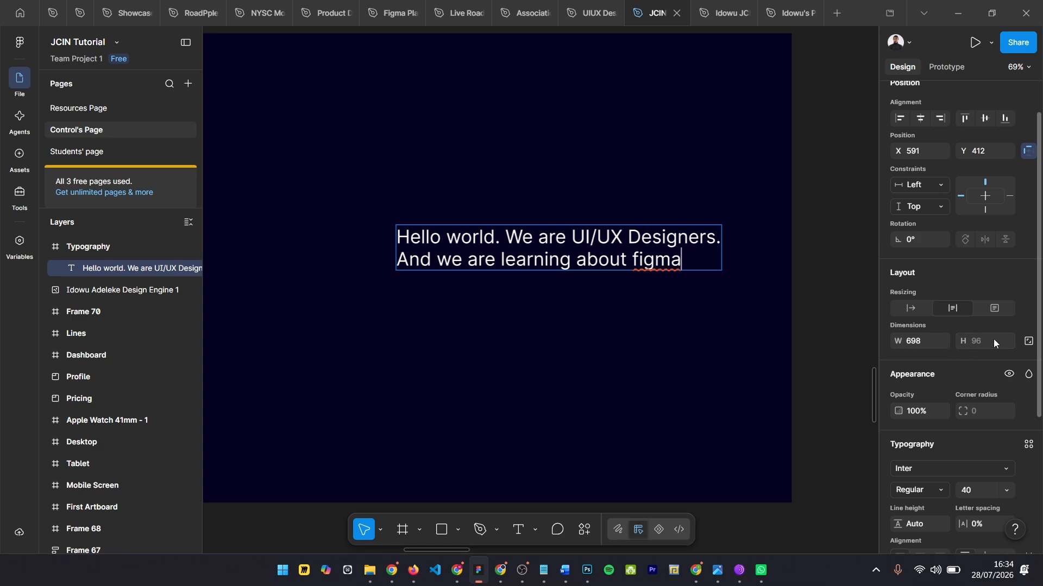
pyautogui.moveTo(897, 341)
pyautogui.mouseDown()
pyautogui.moveTo(996, 339)
pyautogui.moveTo(892, 340)
pyautogui.mouseUp()
pyautogui.click(911, 307)
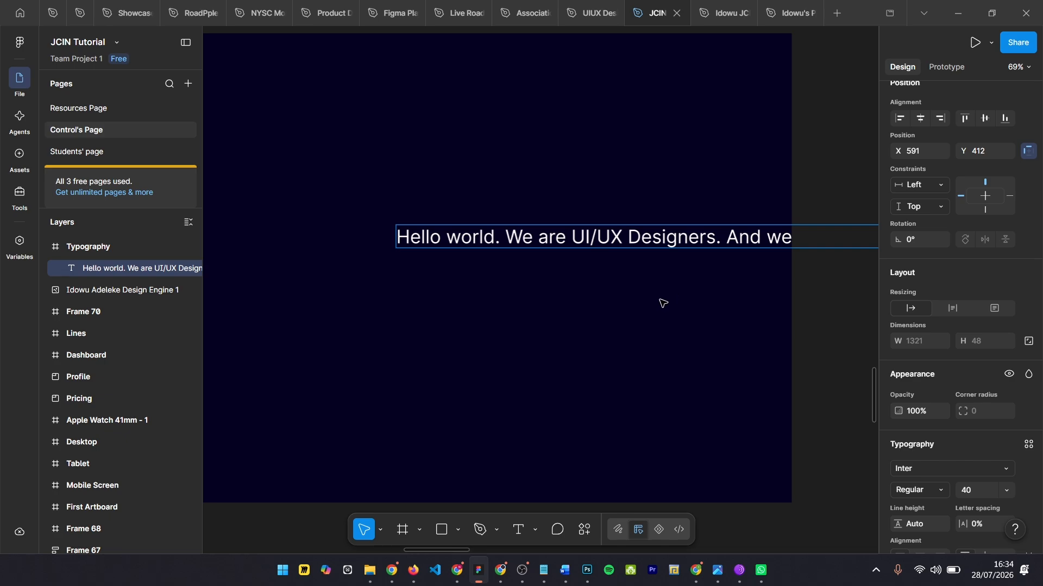
pyautogui.hotkey('ctrl', 'z')
pyautogui.press('Escape')
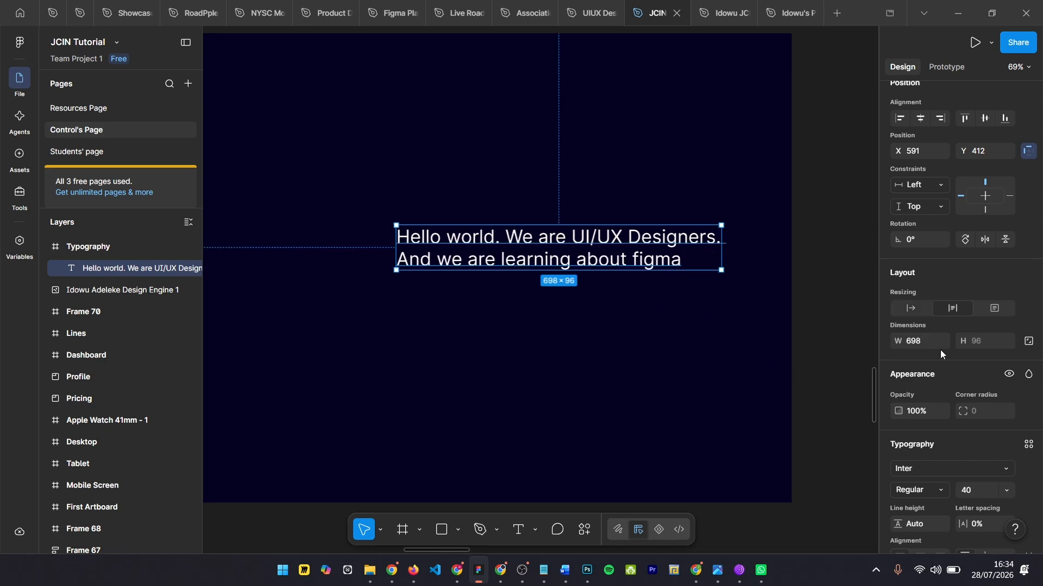
# Step: Switch the text's resizing to fixed size and add ". Because figma is the most commonly used" after the word "figma"
pyautogui.click(991, 307)
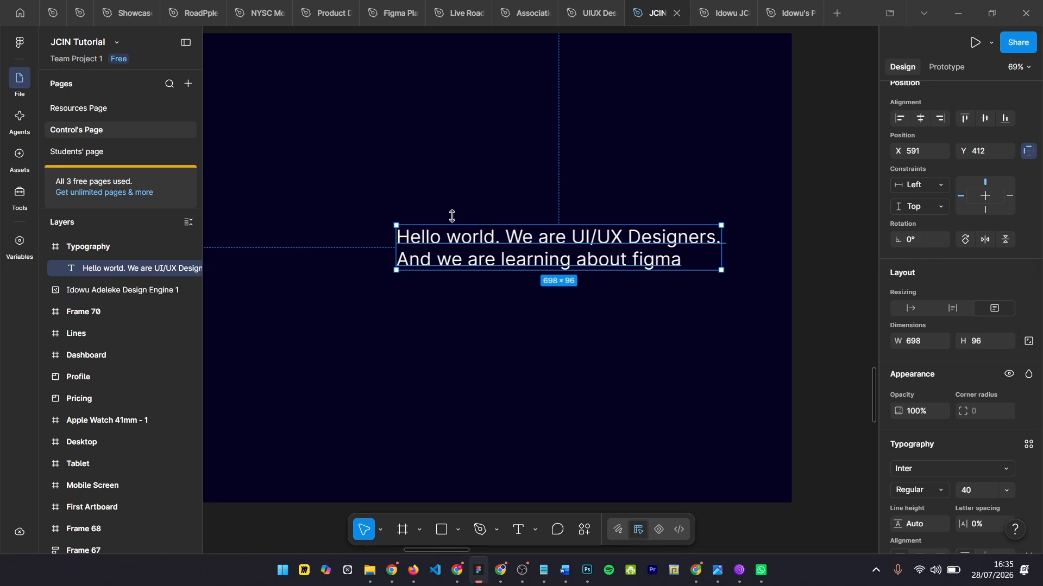
pyautogui.doubleClick(701, 268)
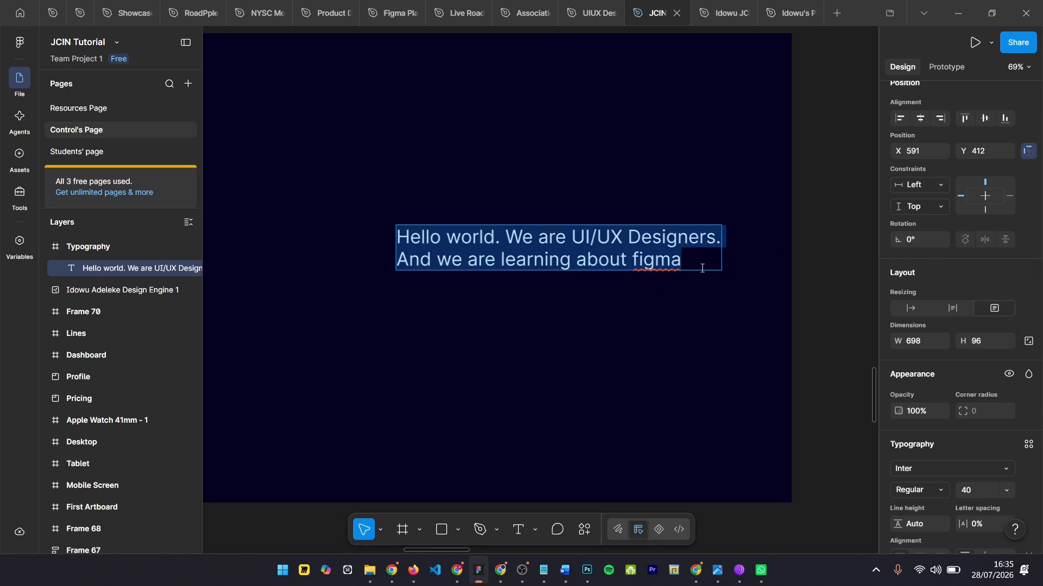
pyautogui.click(701, 267)
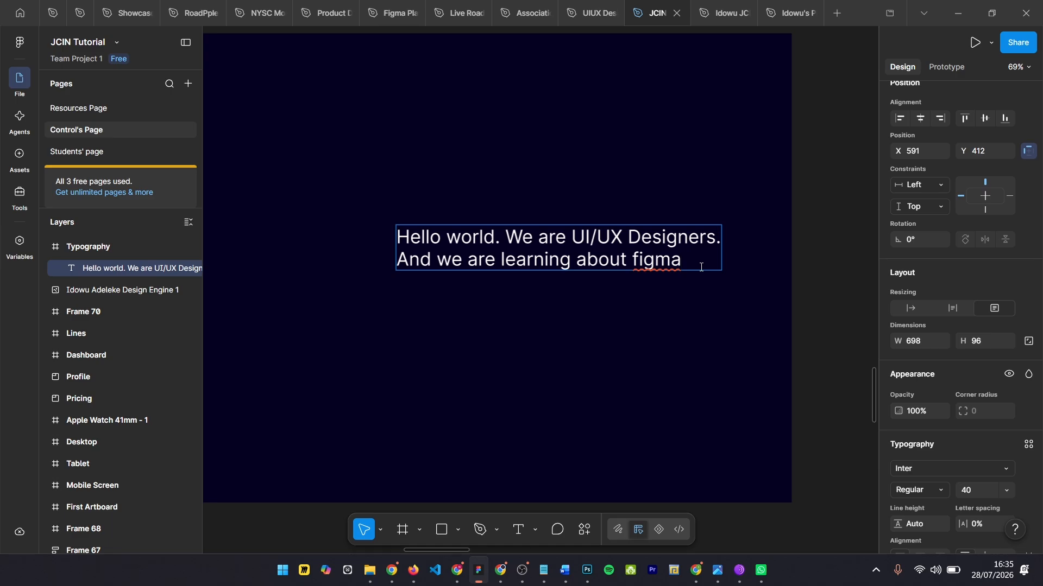
pyautogui.write('figma. Beca')
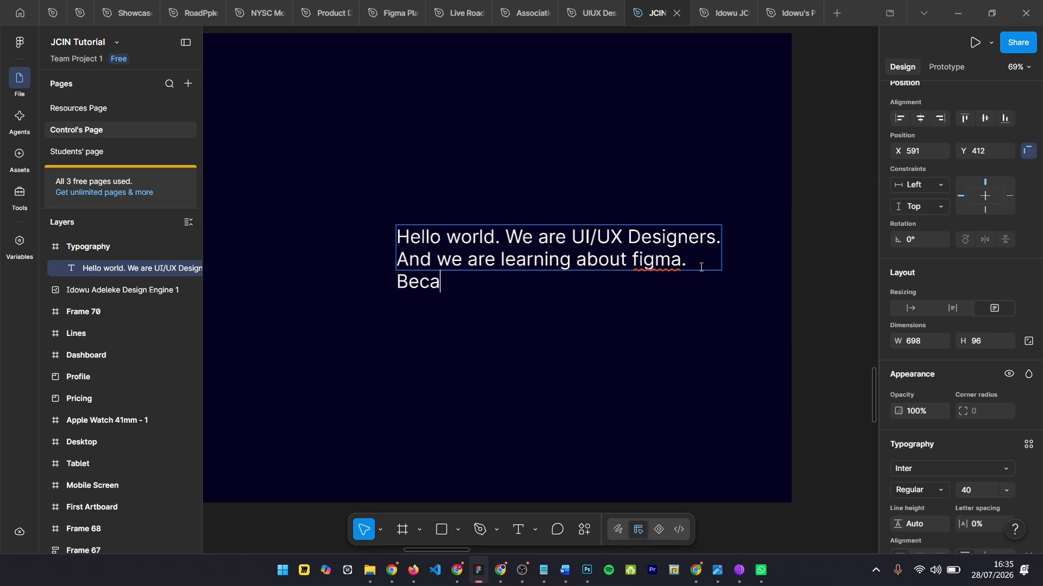
pyautogui.write('use figma ')
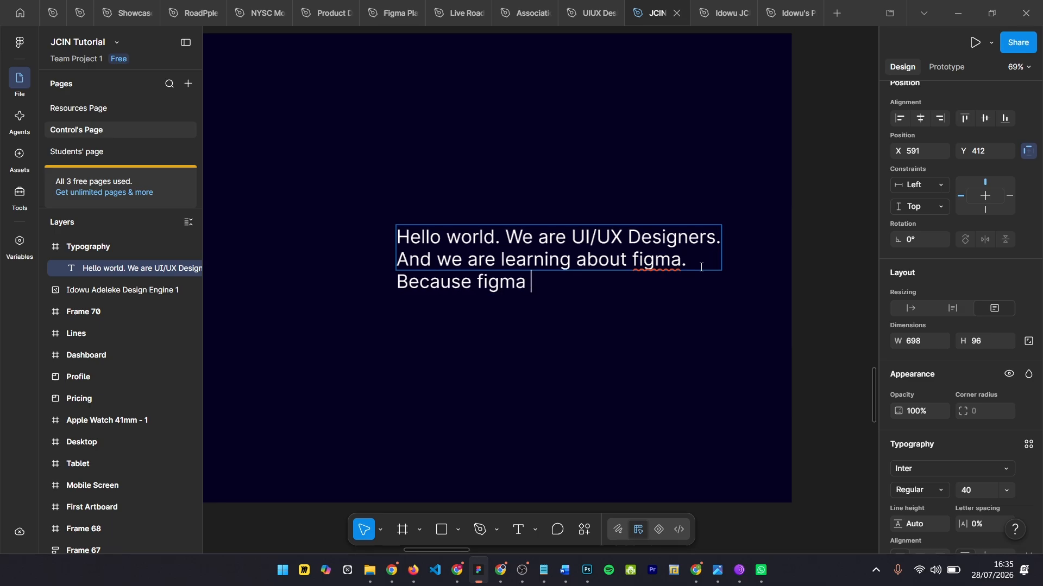
pyautogui.write('is the mos')
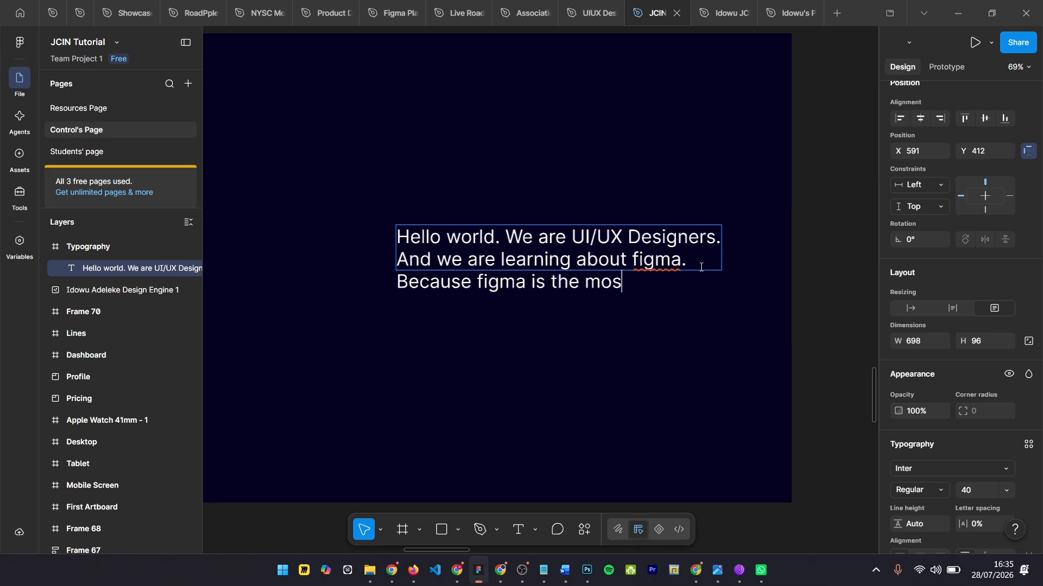
pyautogui.write('t common')
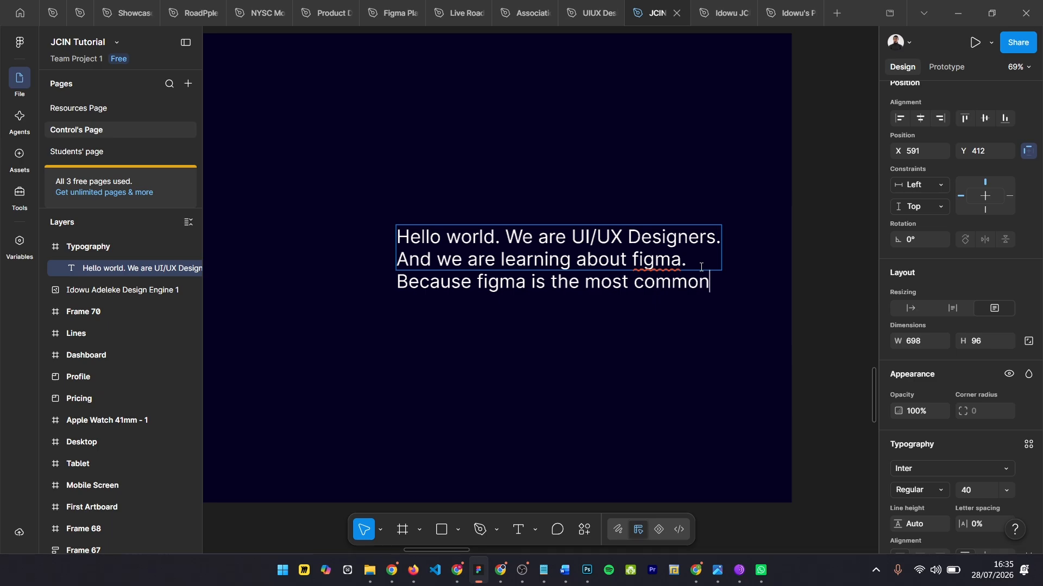
pyautogui.write('ly used')
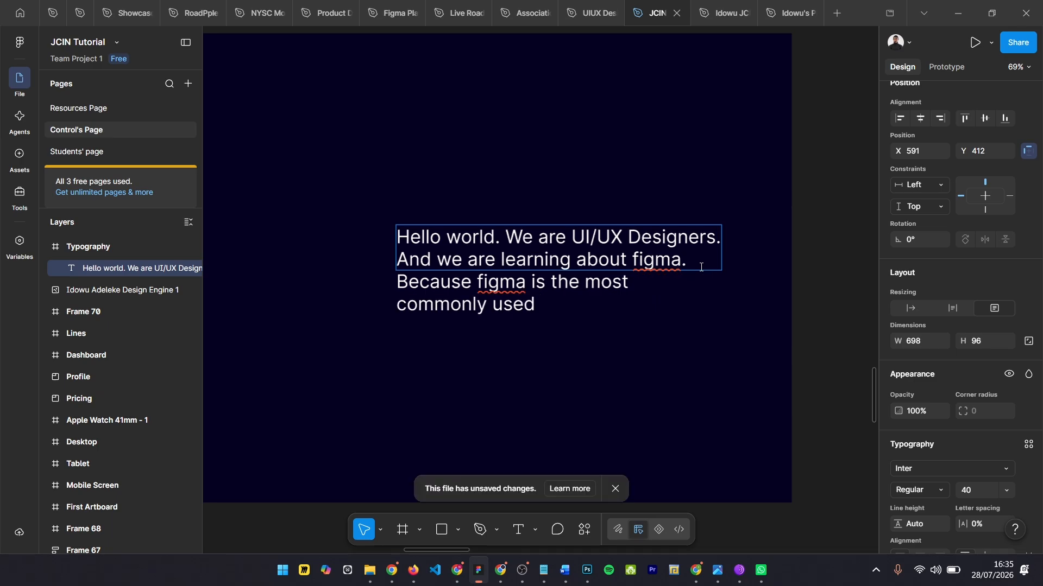
# Step: Leave text editing and set the resizing of the text in the Typography frame to auto height
pyautogui.scroll(5, 441, 240)
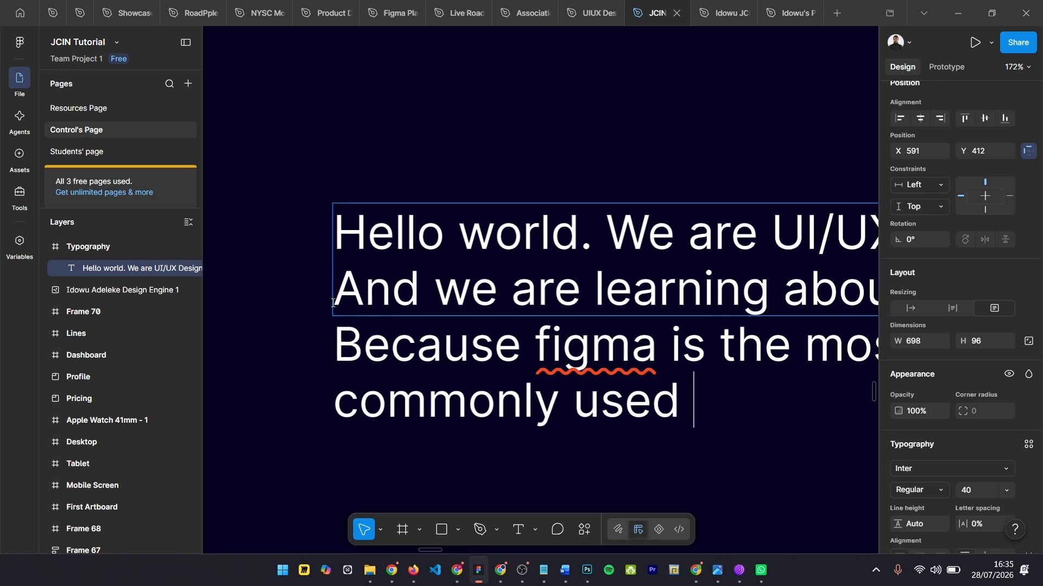
pyautogui.scroll(-1, 325, 231)
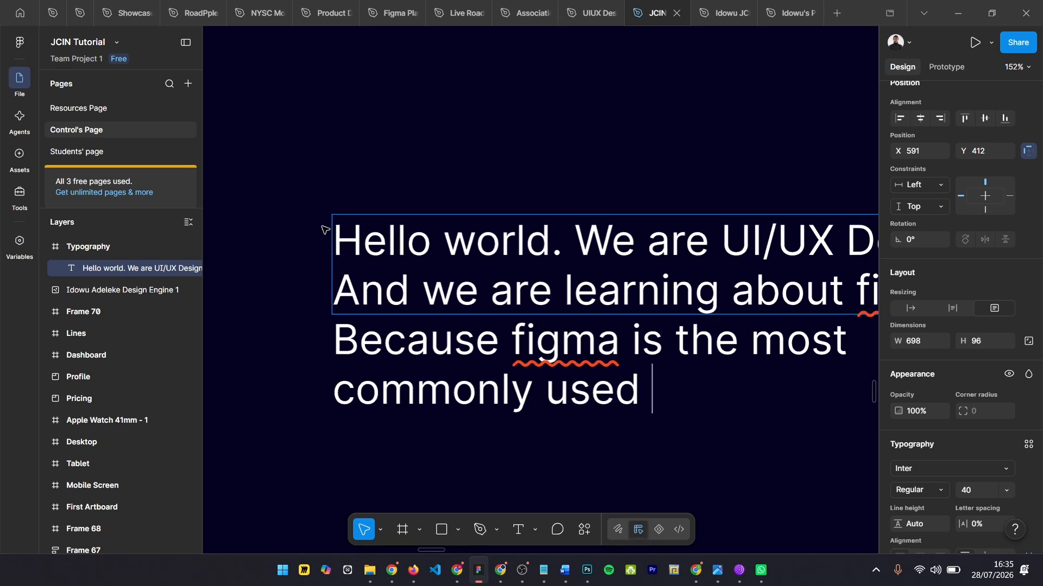
pyautogui.scroll(-1, 333, 288)
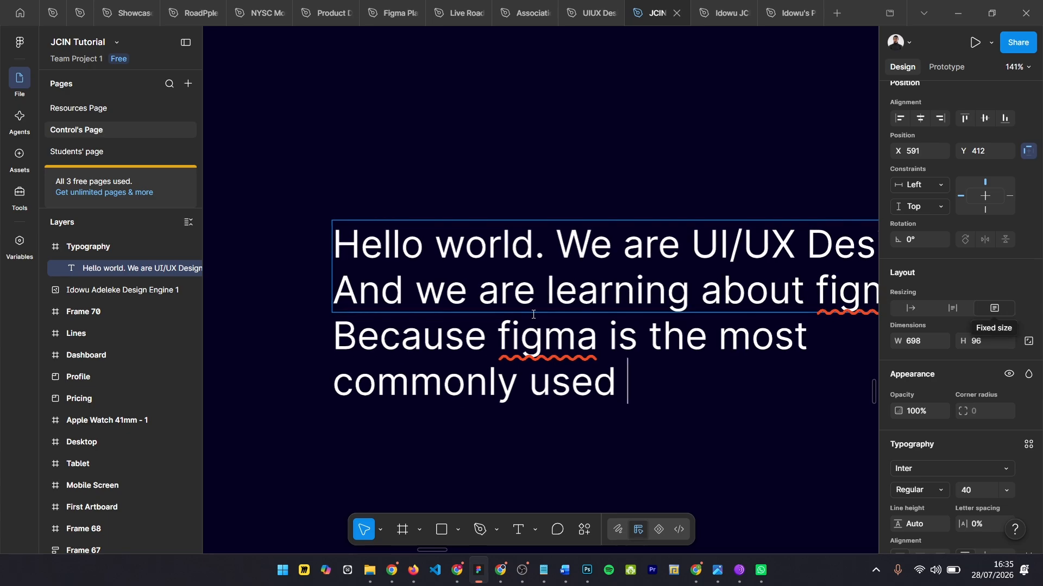
pyautogui.scroll(-2, 533, 314)
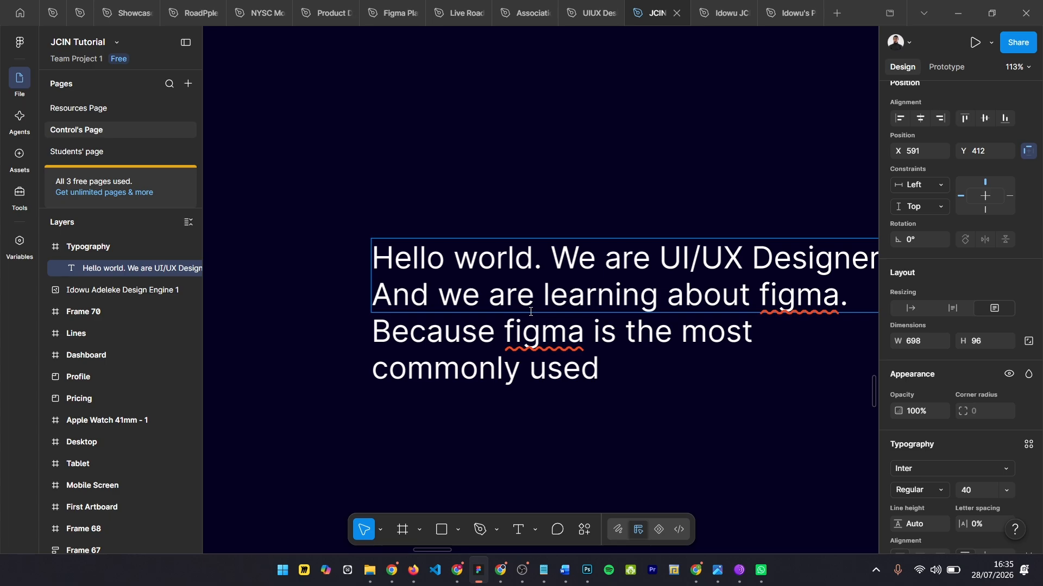
pyautogui.scroll(-1, 569, 251)
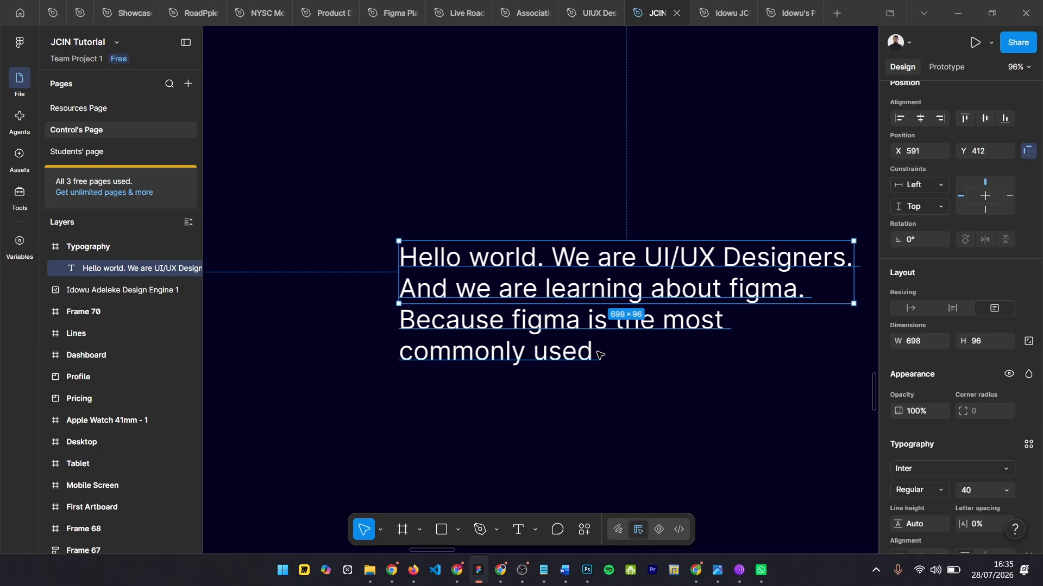
pyautogui.click(598, 358)
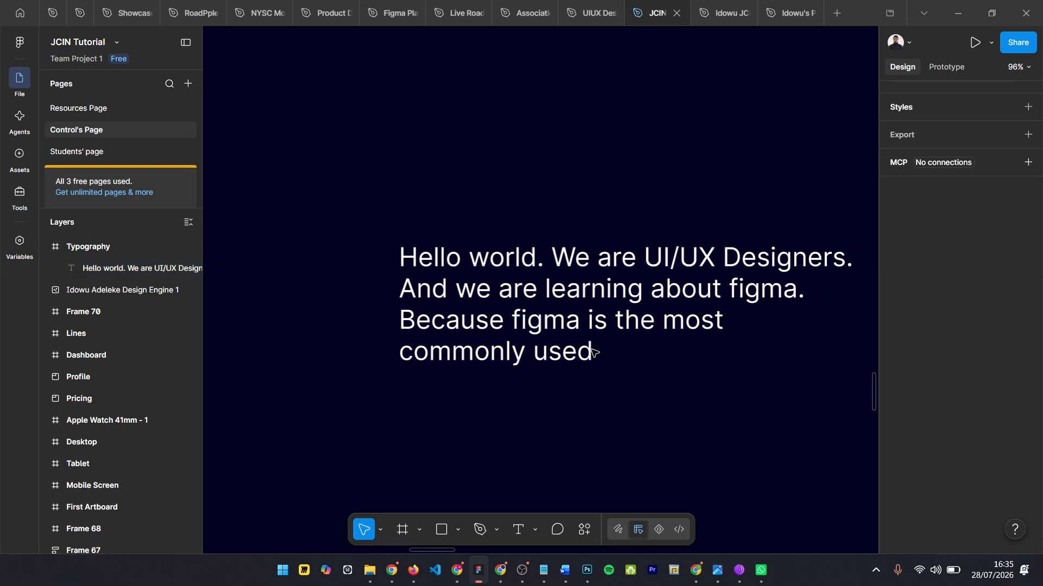
pyautogui.click(574, 350)
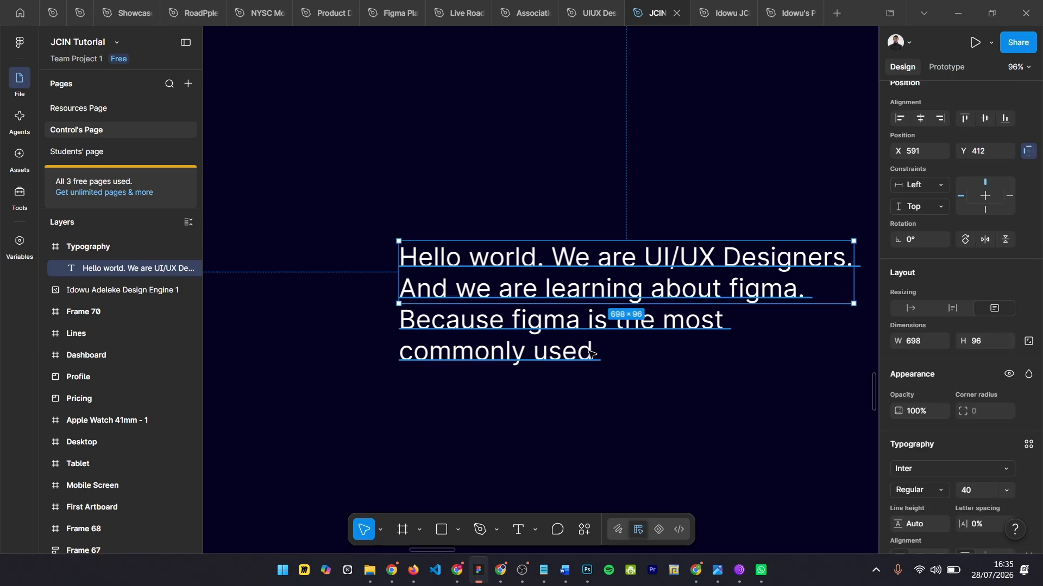
pyautogui.click(951, 308)
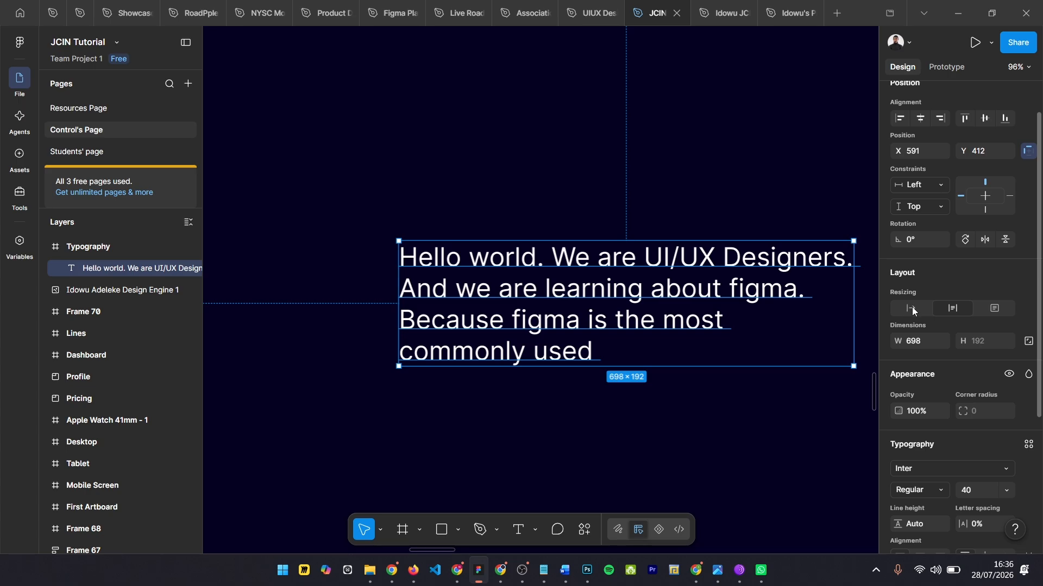
# Step: Try auto width resizing on the four-line text, and undo it
pyautogui.hscroll(1, 660, 311)
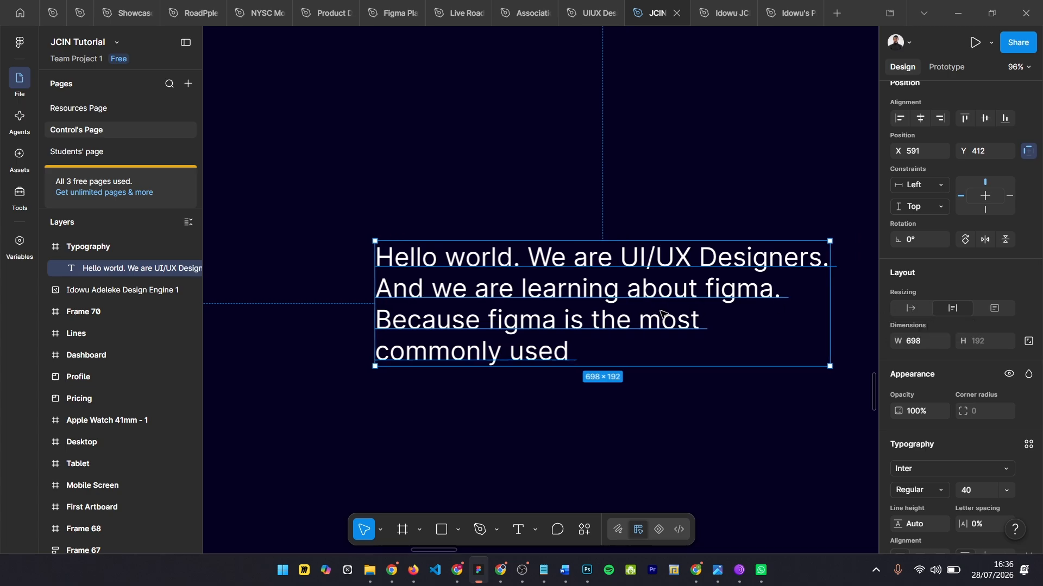
pyautogui.click(912, 308)
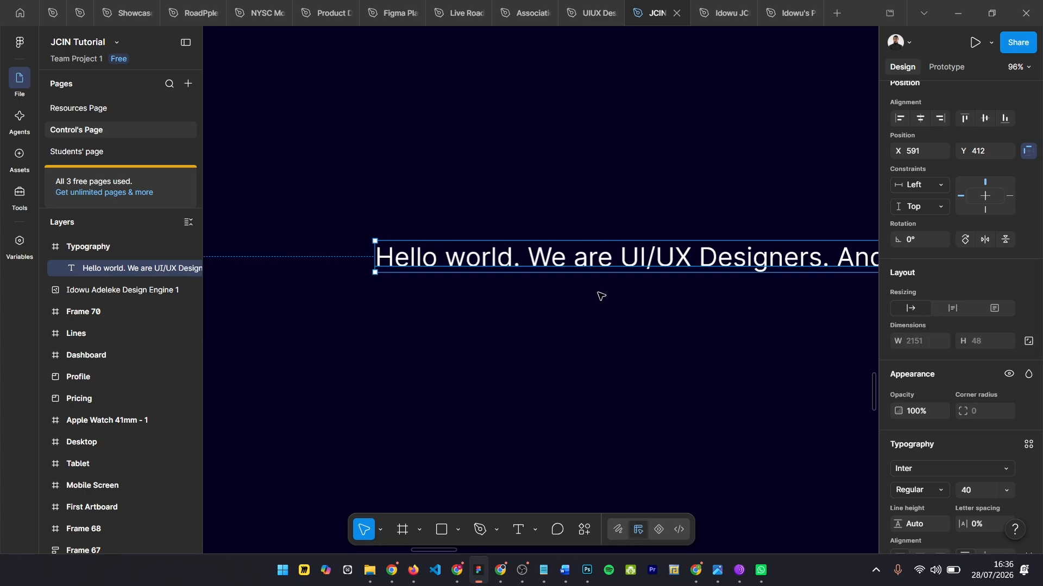
pyautogui.hotkey('ctrl', 'z')
# Step: Delete the sentence "Because figma is the most commonly used" so the text ends at "figma.", and leave text editing
pyautogui.doubleClick(542, 346)
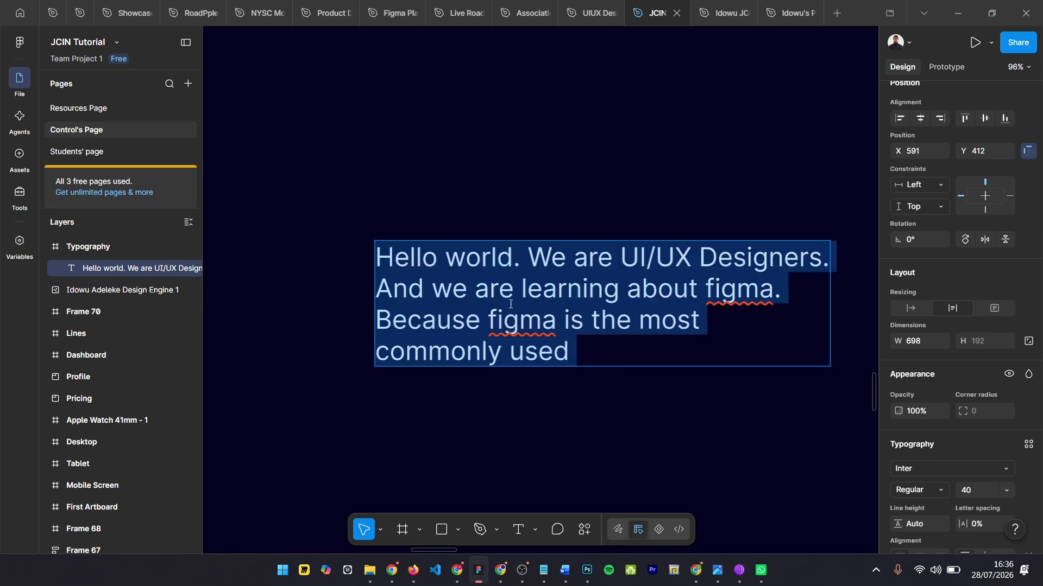
pyautogui.click(589, 344)
pyautogui.moveTo(579, 352); pyautogui.dragTo(333, 332)
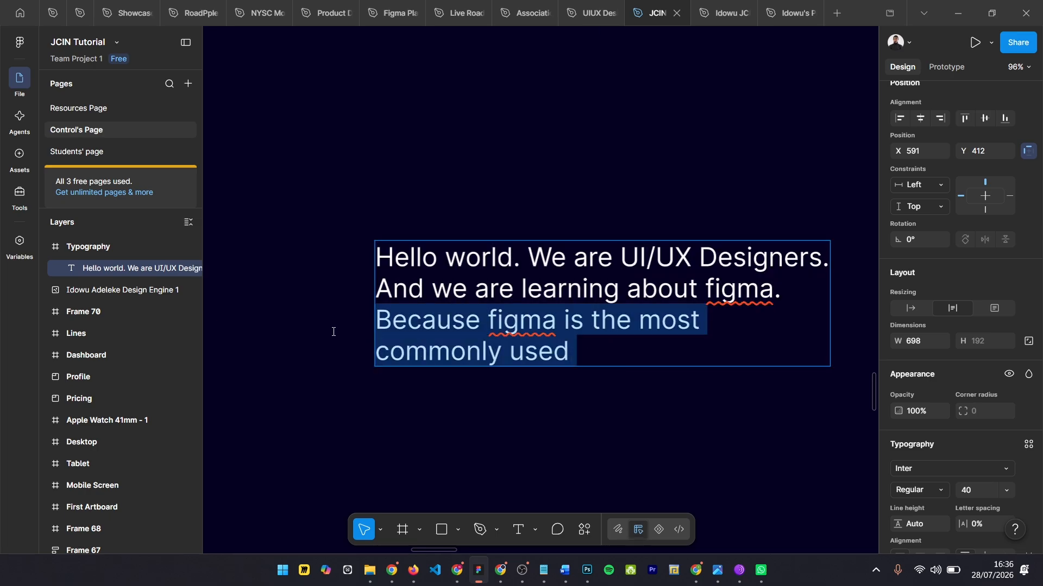
pyautogui.press('BackSpace')
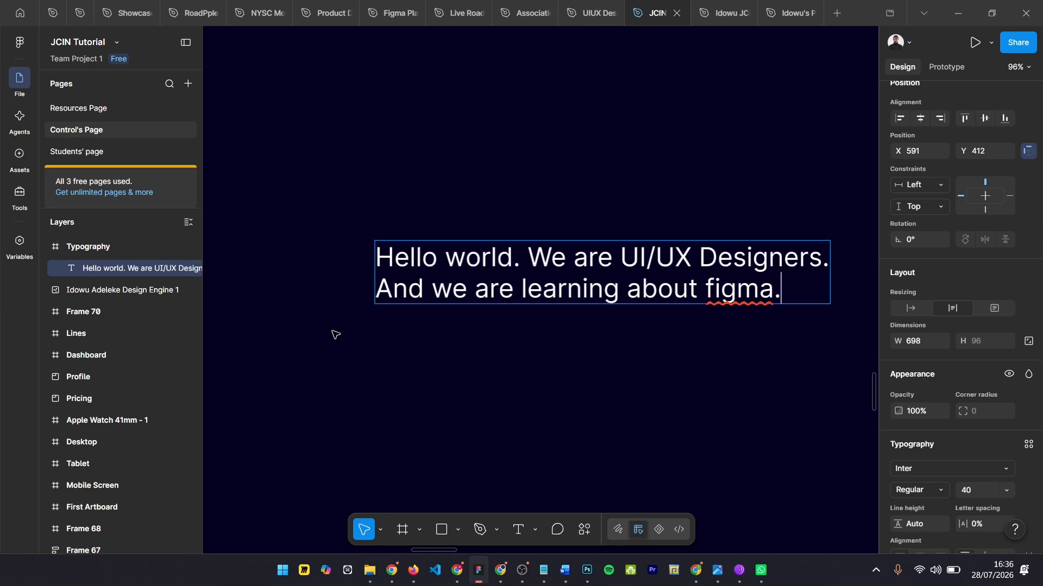
pyautogui.press('Escape')
# Step: Hide the text layer in the Typography frame and make it visible again
pyautogui.hscroll(1, 470, 265)
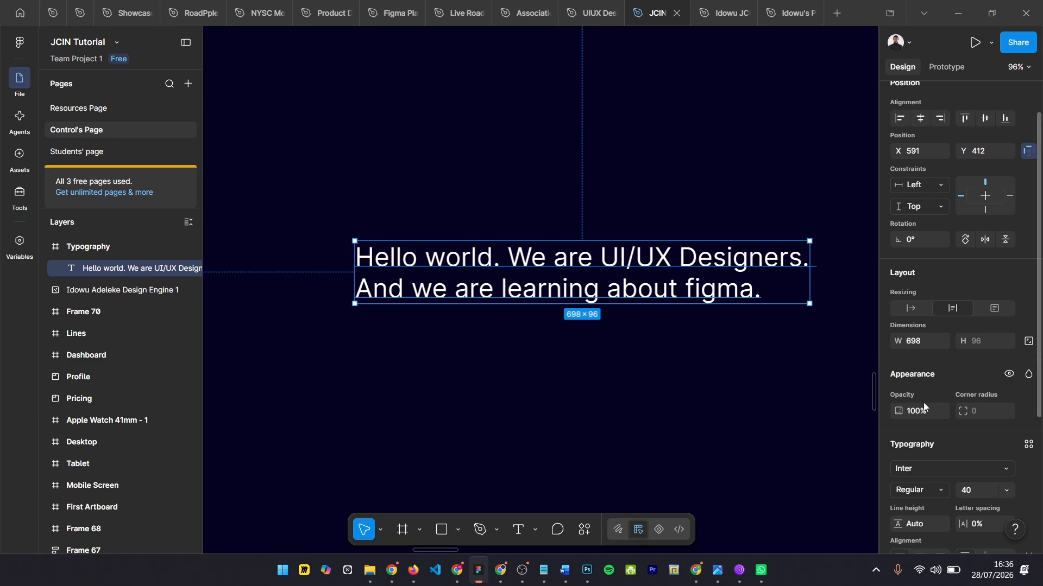
pyautogui.hscroll(1, 556, 346)
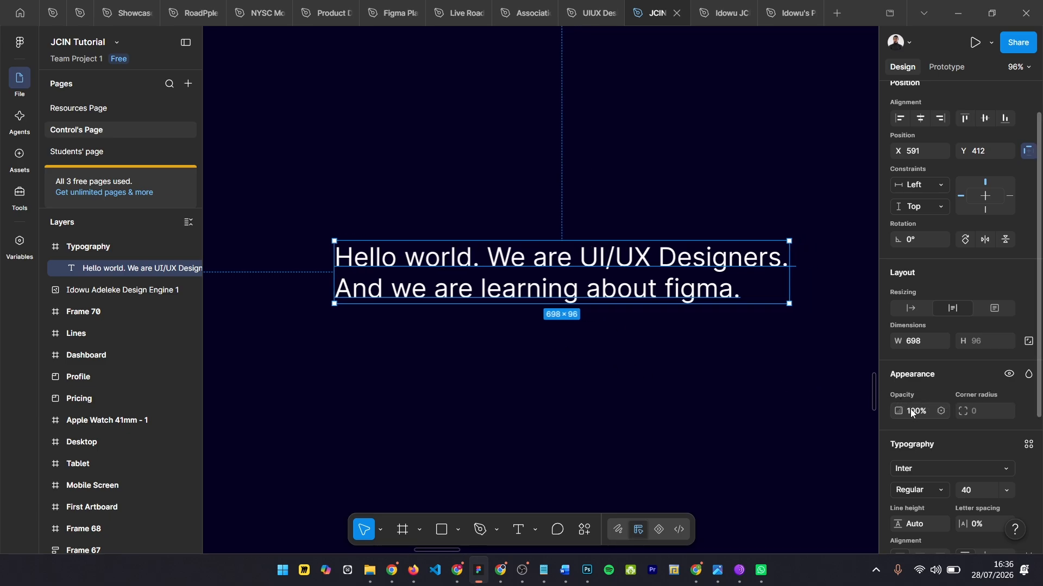
pyautogui.press('alt')
pyautogui.moveTo(912, 411); pyautogui.dragTo(972, 385)
pyautogui.click(1010, 375)
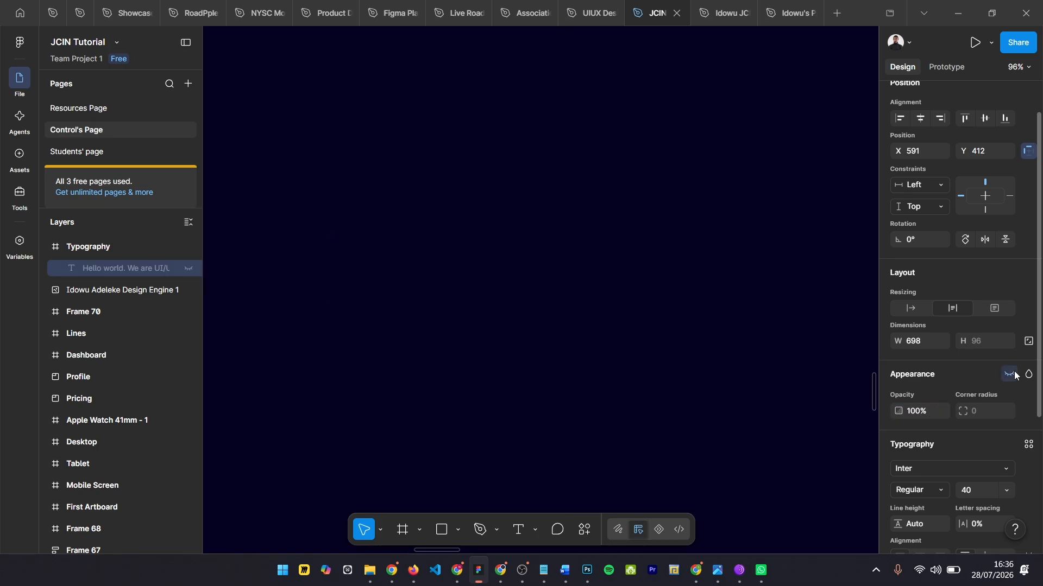
pyautogui.click(1011, 375)
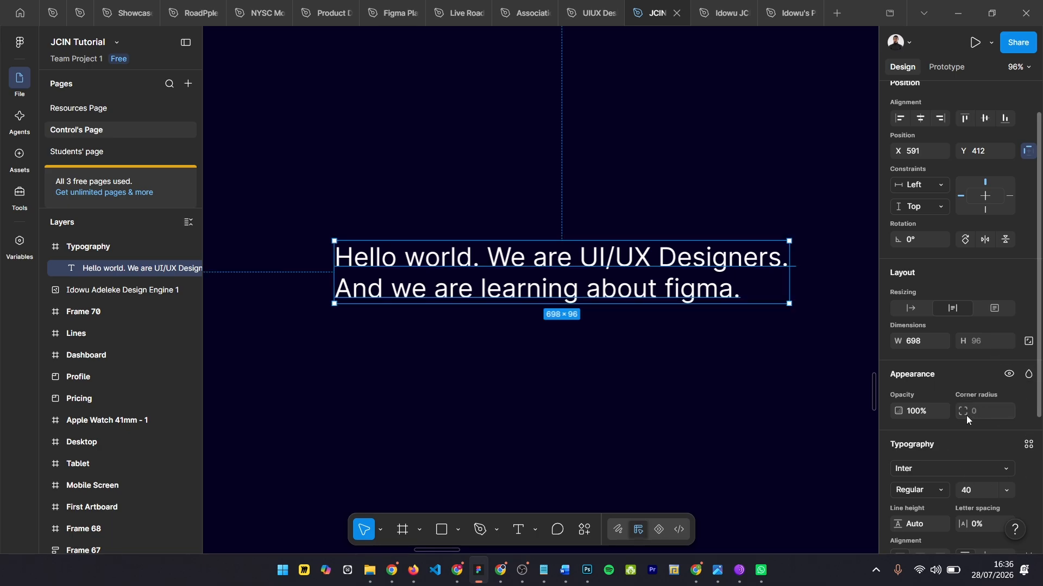
# Step: Look over the available text commands for formatting, lists, alignment, adjustment, case, text direction and spell check
pyautogui.scroll(-2, 966, 417)
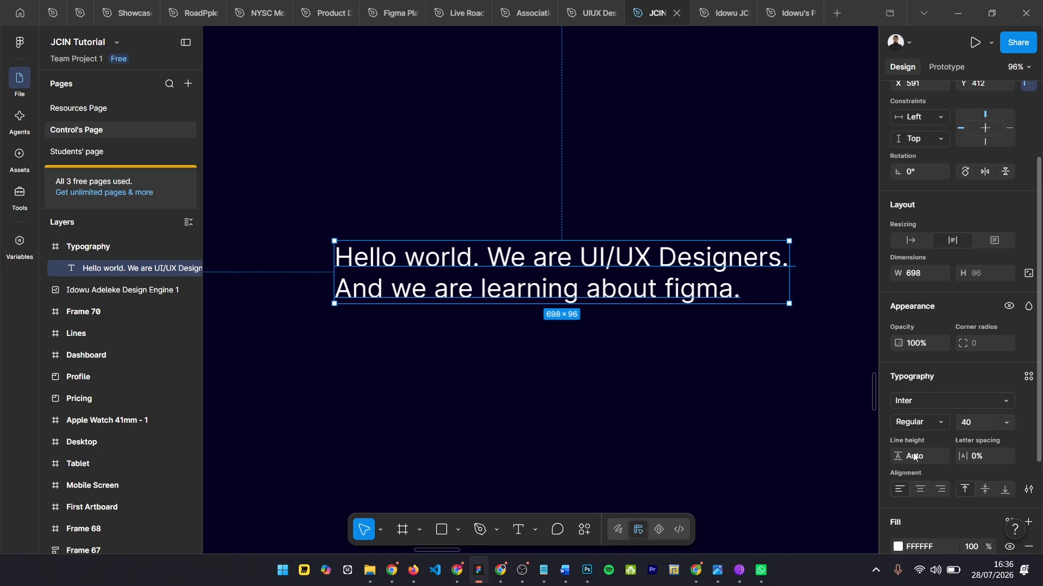
pyautogui.click(18, 47)
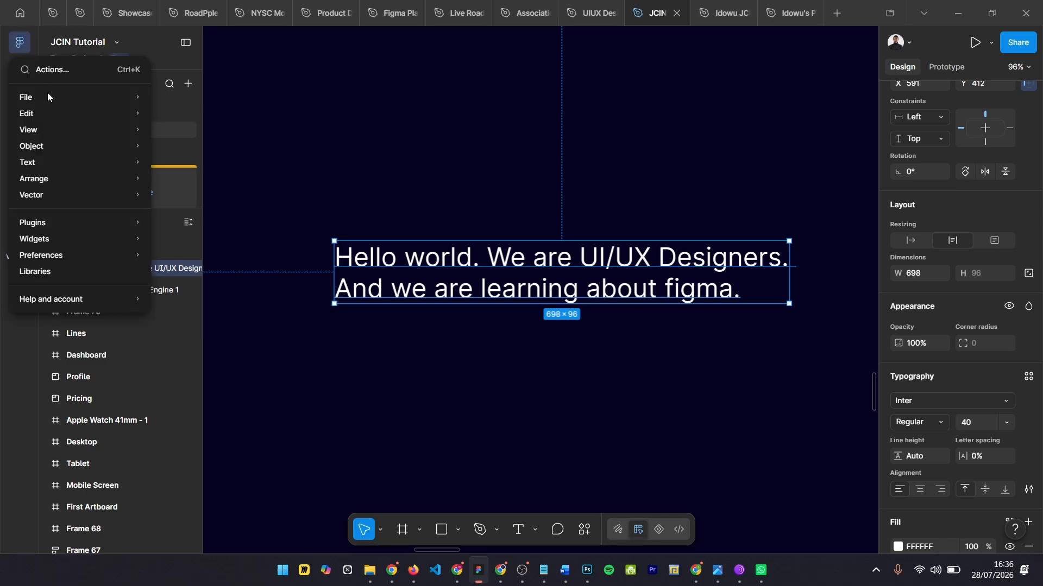
pyautogui.moveTo(55, 168)
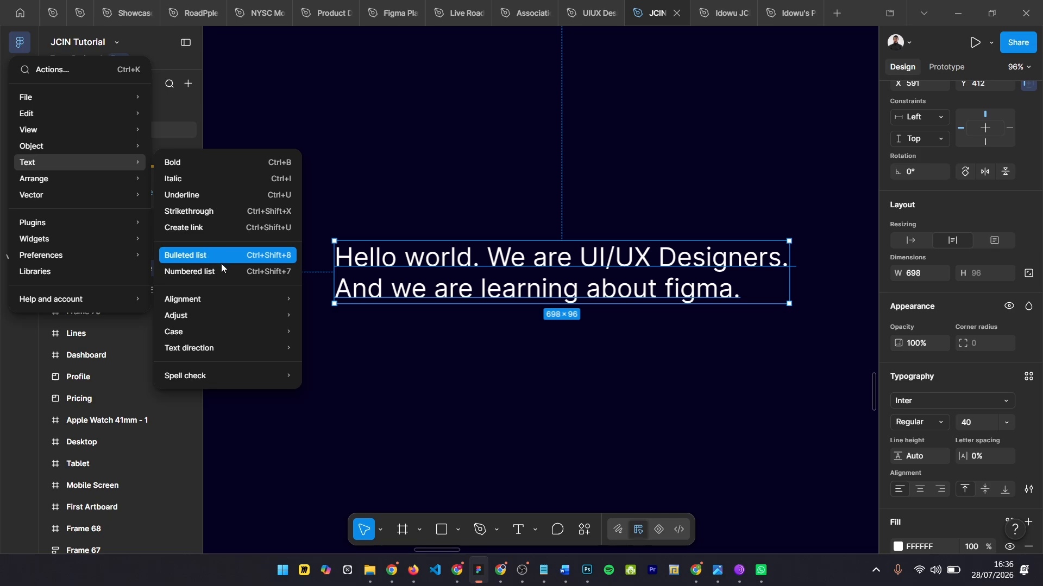
pyautogui.moveTo(220, 317)
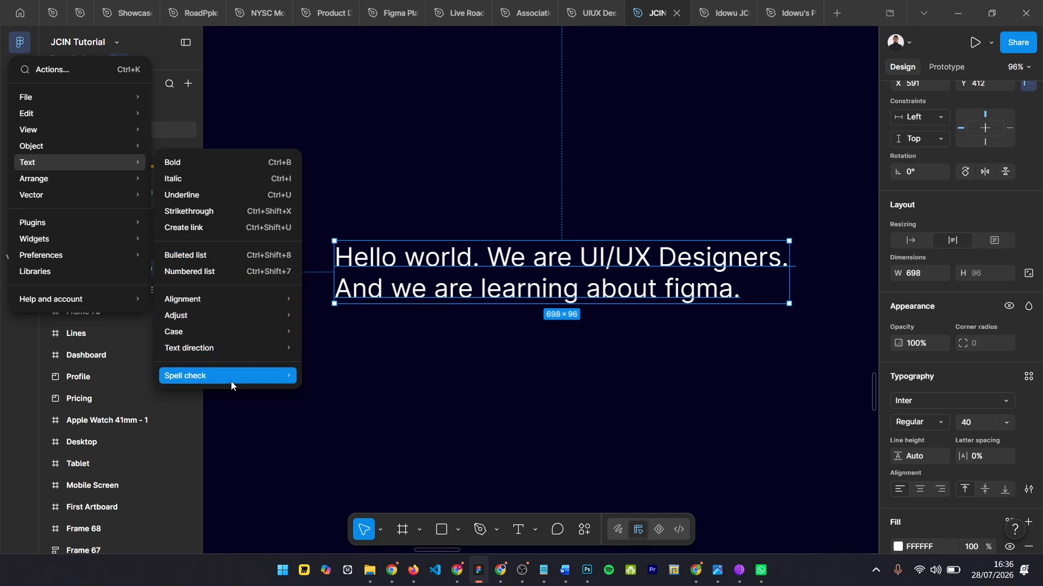
pyautogui.moveTo(243, 380)
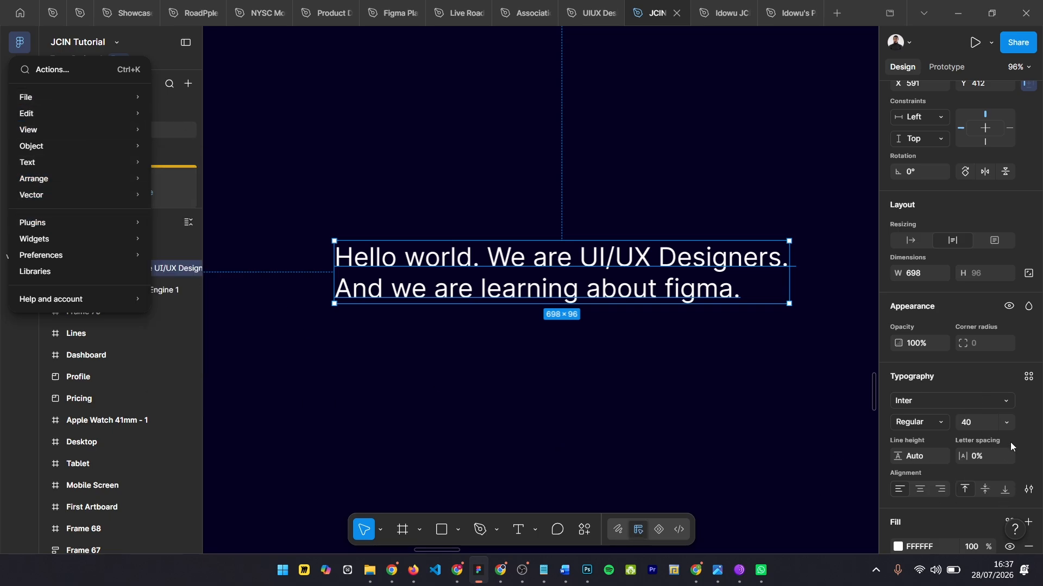
pyautogui.click(980, 373)
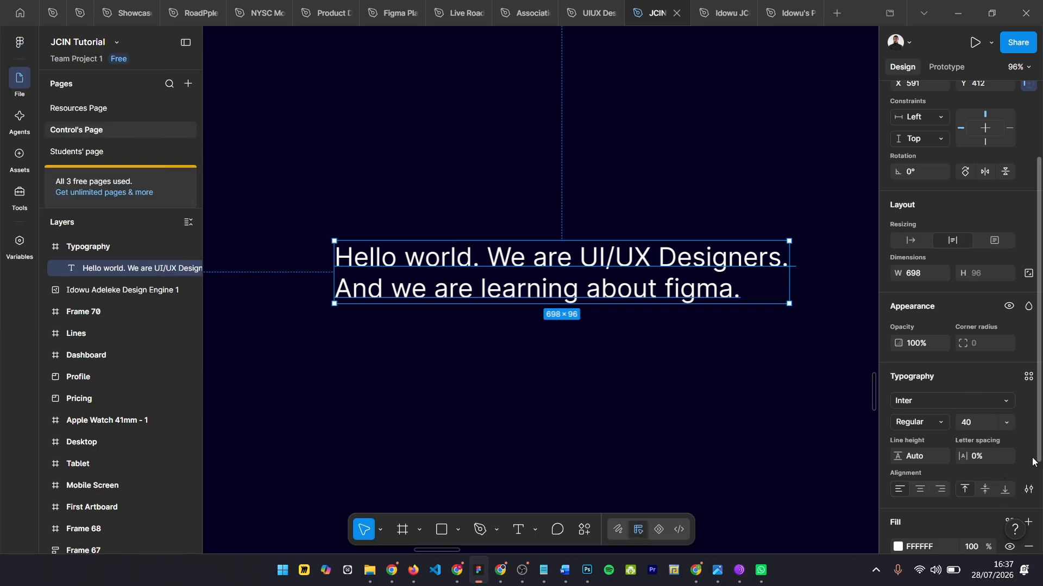
pyautogui.scroll(-3, 956, 407)
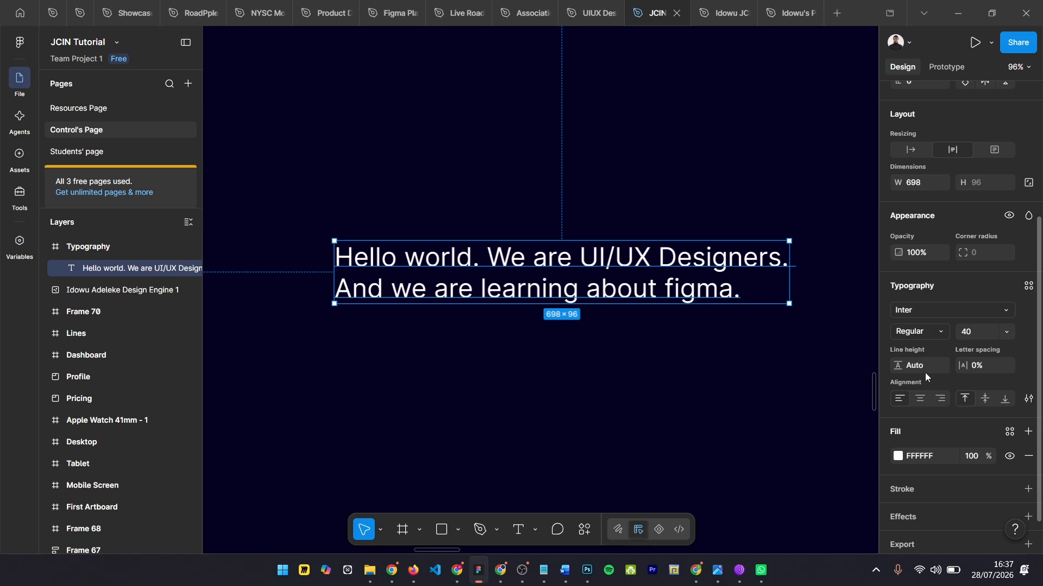
# Step: Browse the font list and change the selected text's font to Jacquarda Bastarda 9
pyautogui.click(926, 310)
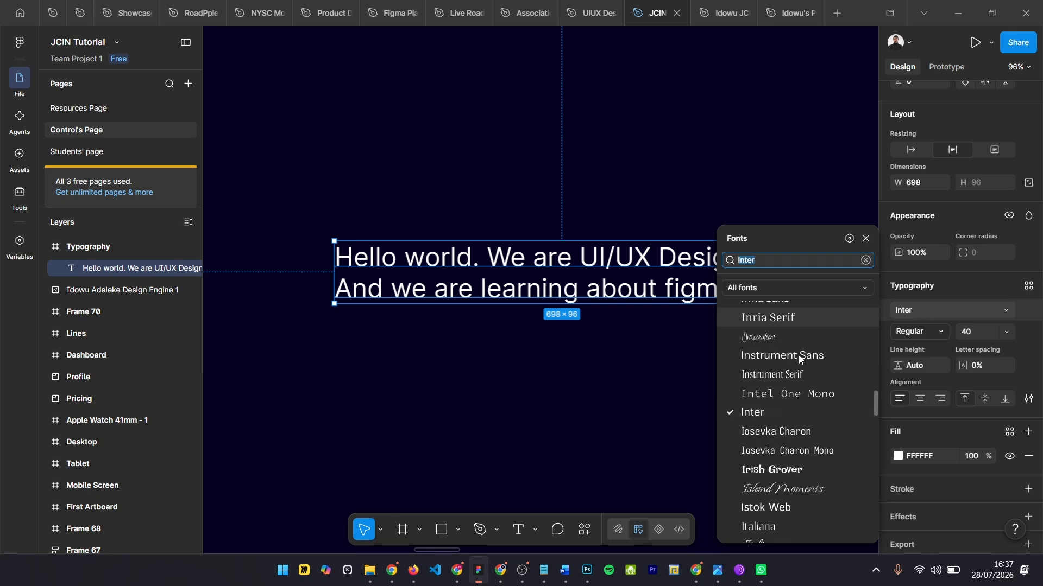
pyautogui.scroll(-3, 776, 348)
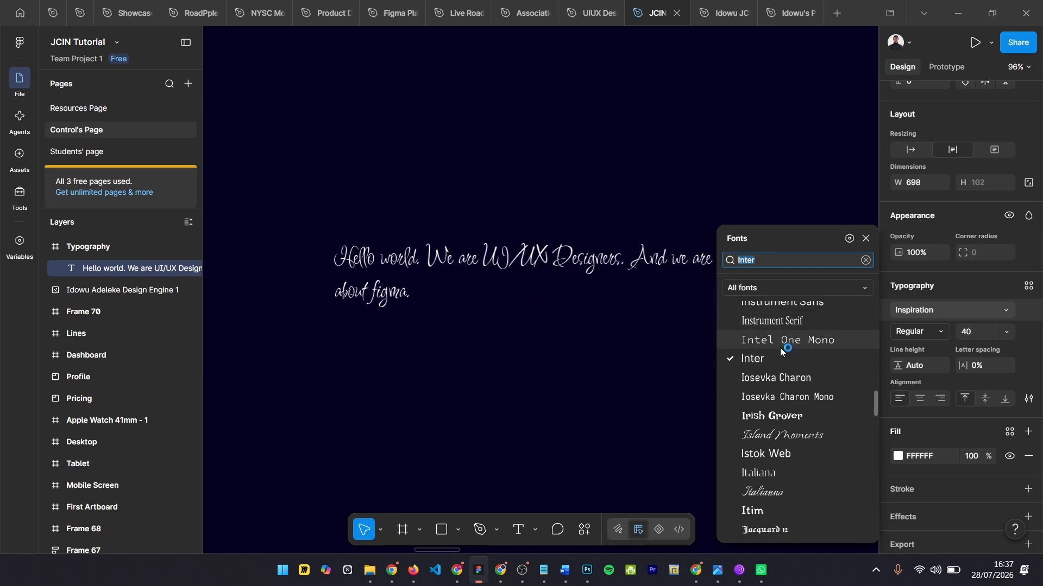
pyautogui.scroll(-6, 782, 350)
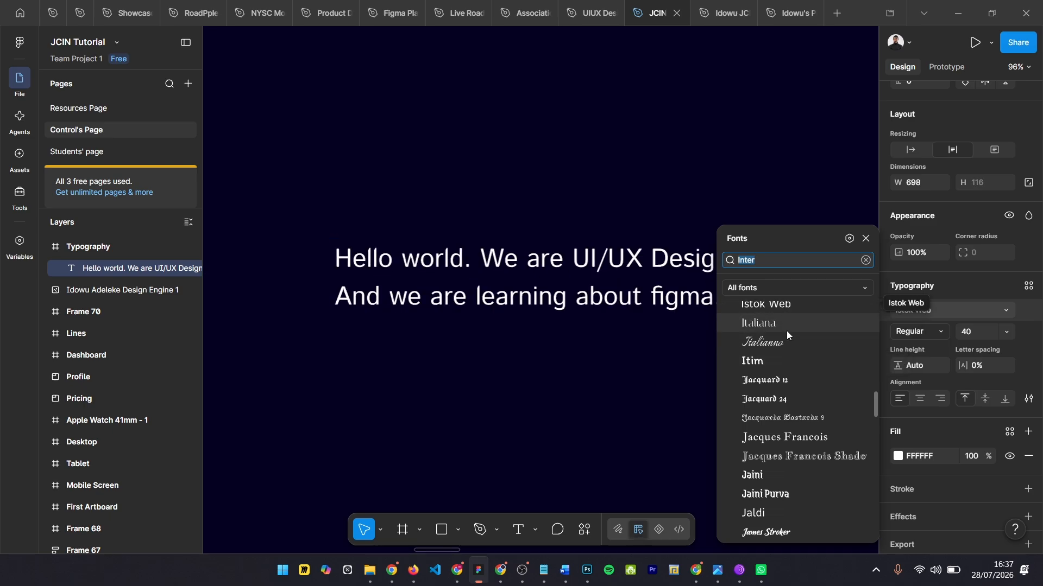
pyautogui.scroll(-2, 780, 381)
pyautogui.scroll(-1, 777, 424)
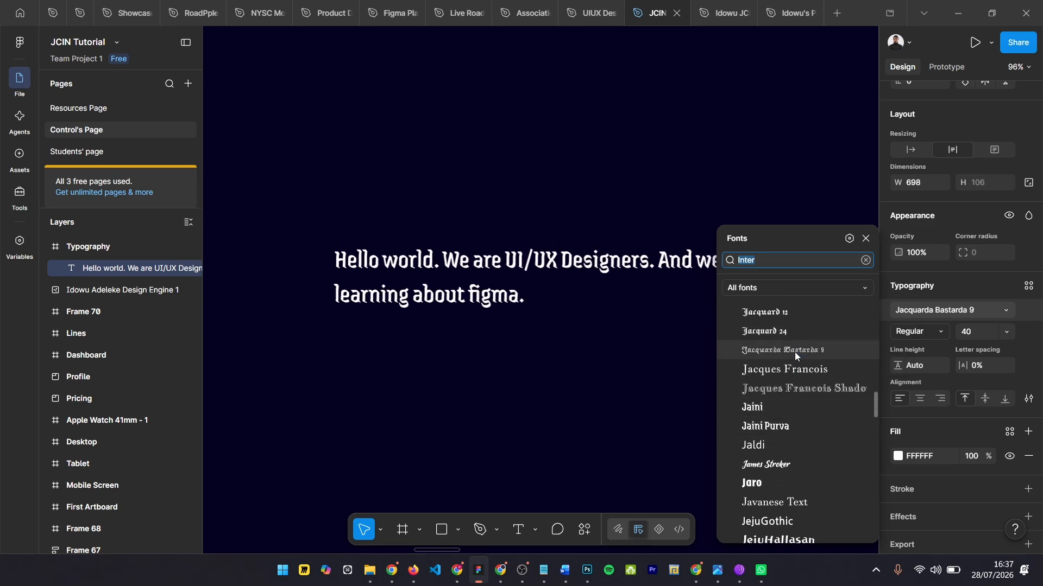
pyautogui.click(794, 352)
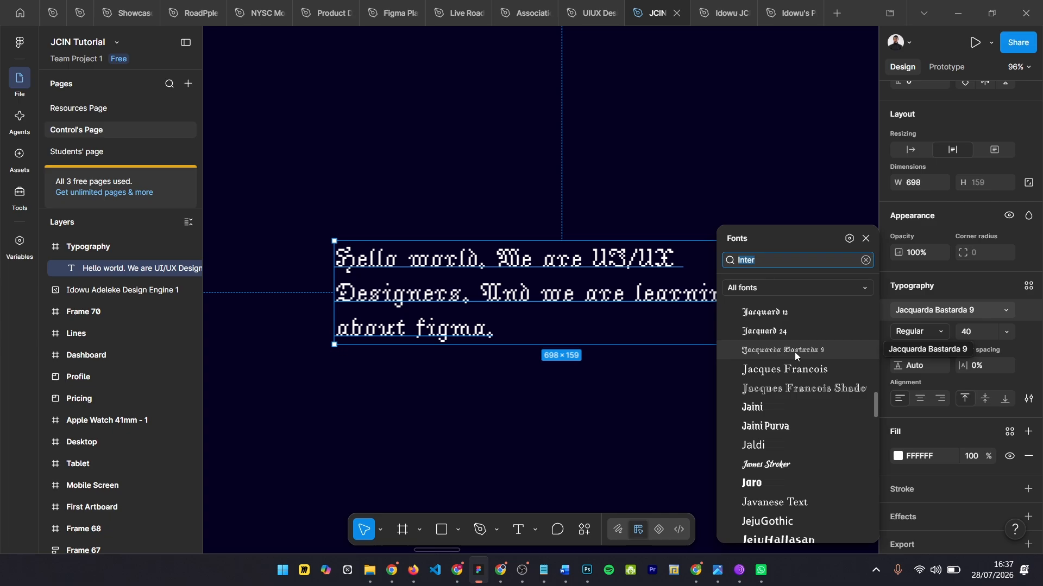
# Step: Search the fonts for "mont" and apply Montserrat to the selected text
pyautogui.write('monte')
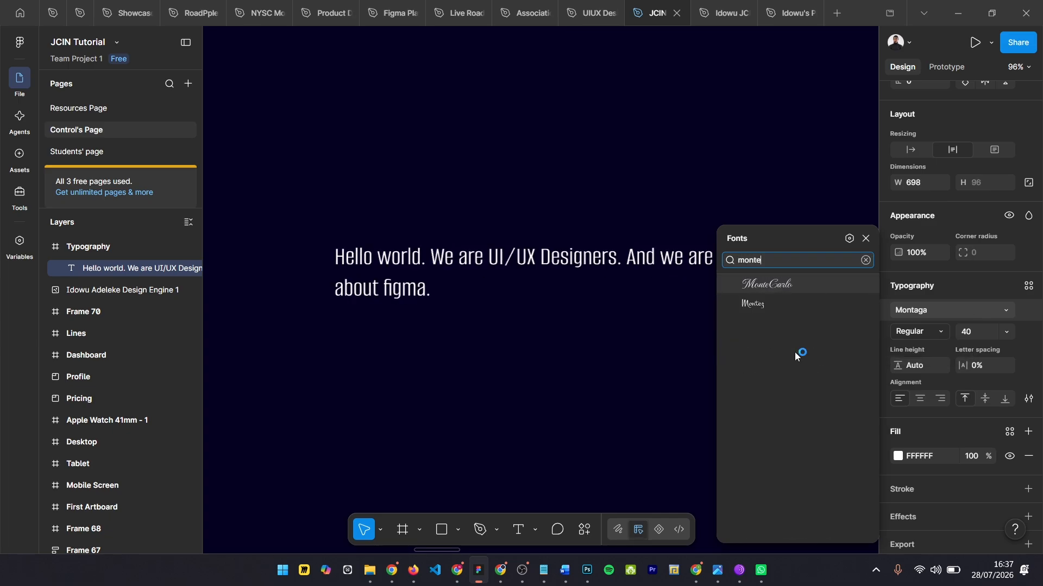
pyautogui.press('BackSpace')
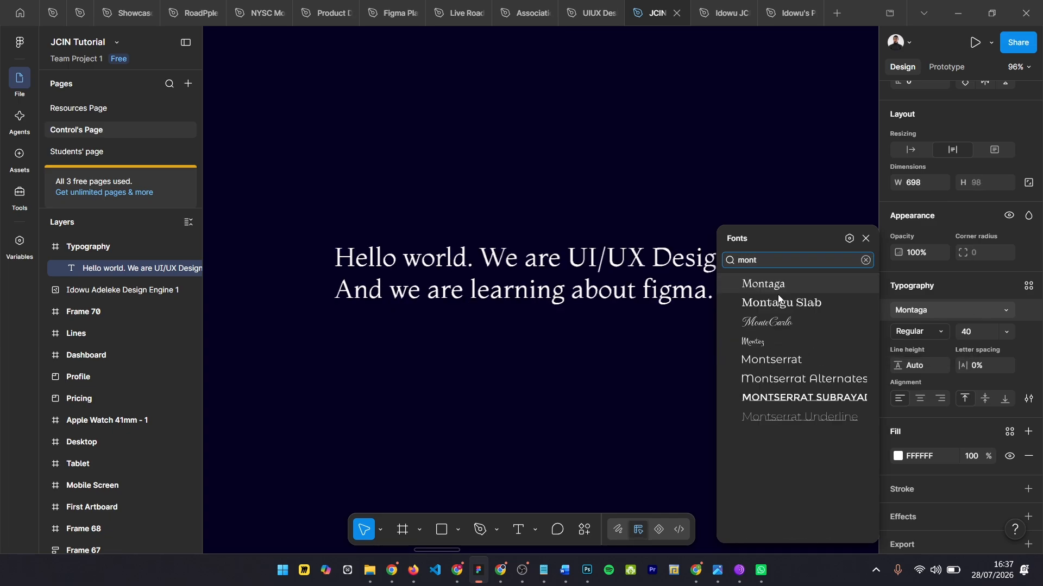
pyautogui.click(774, 361)
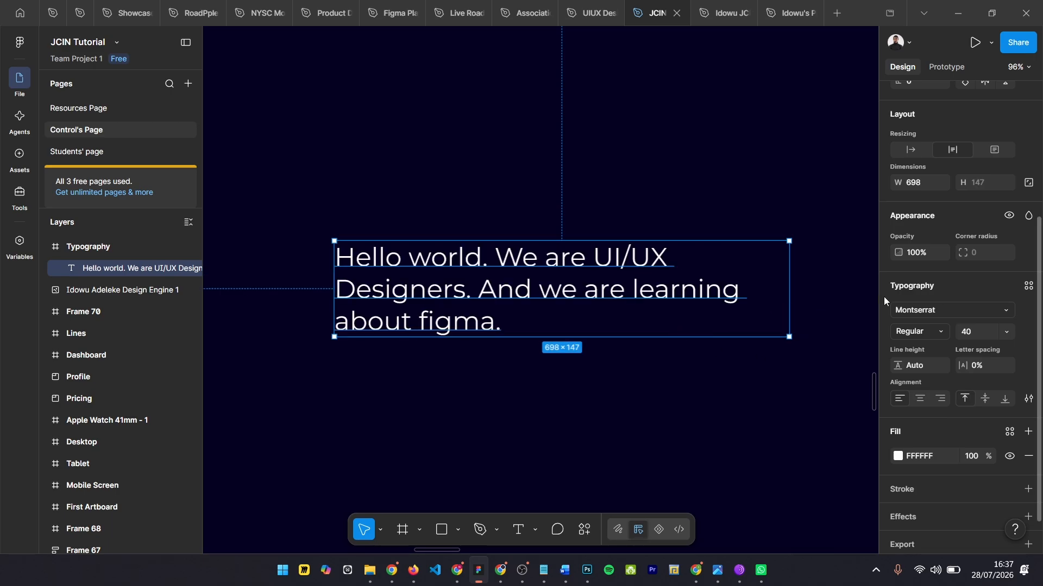
# Step: Change the text's font to Manrope by searching the font list for it
pyautogui.click(916, 313)
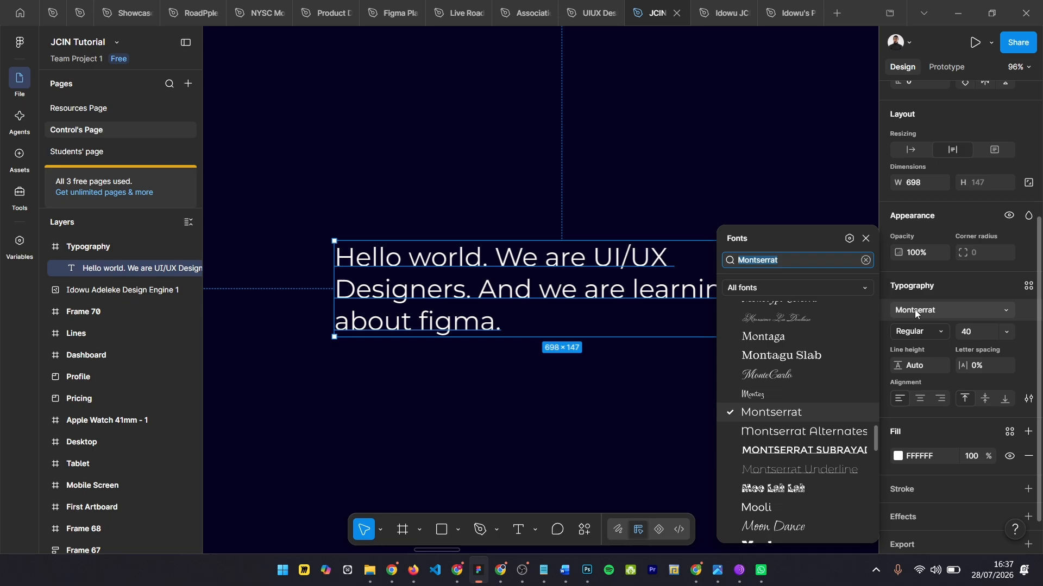
pyautogui.write('a')
pyautogui.press('BackSpace')
pyautogui.write('ma')
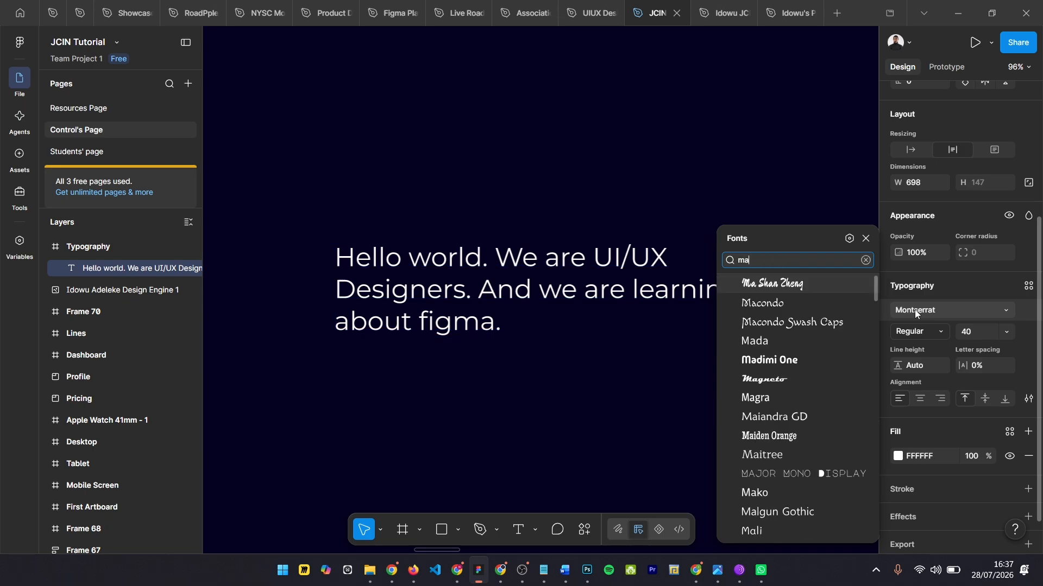
pyautogui.write('nrope')
pyautogui.press('Return')
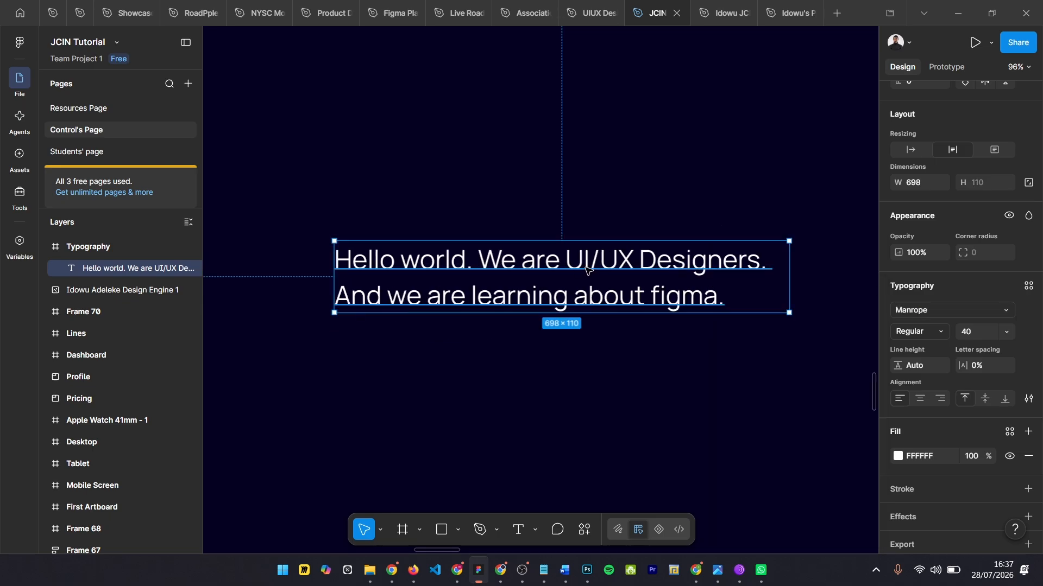
# Step: Find Lato among the fonts and apply it to the selected text
pyautogui.click(916, 311)
pyautogui.write('lato')
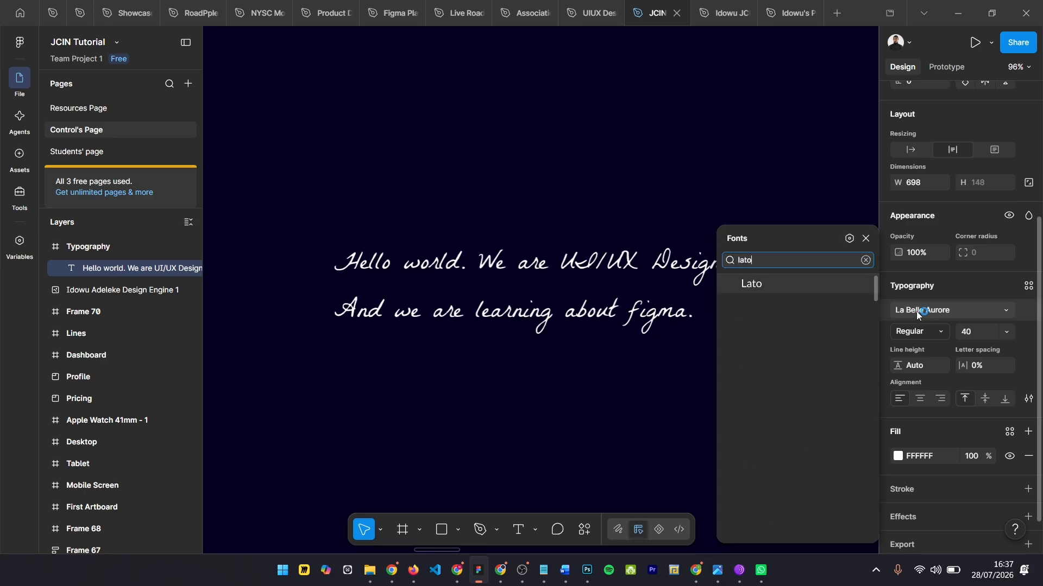
pyautogui.press('Return')
# Step: Search the font list for "noto" and close the list without choosing a font
pyautogui.click(920, 315)
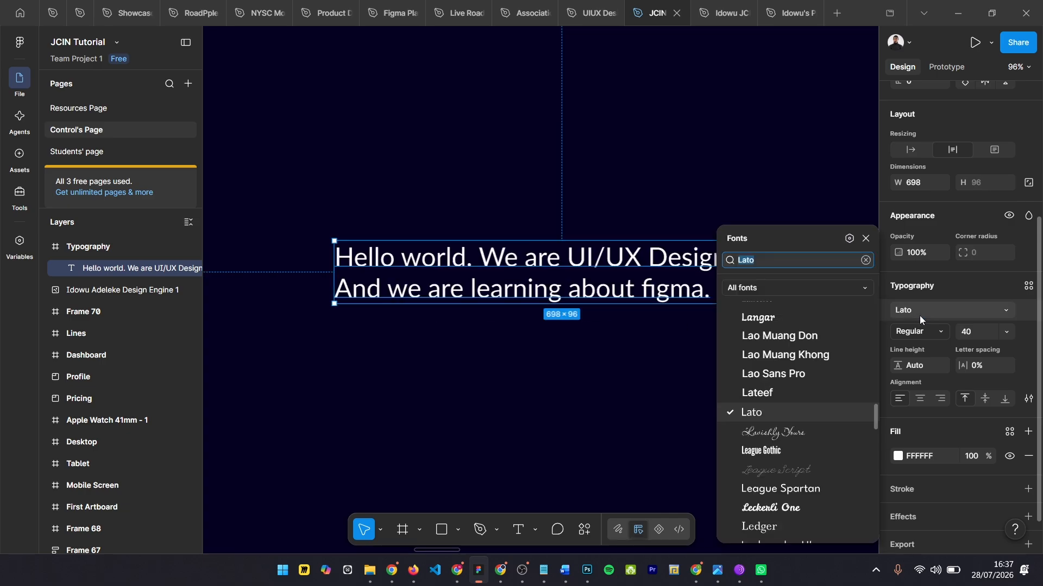
pyautogui.write('noto')
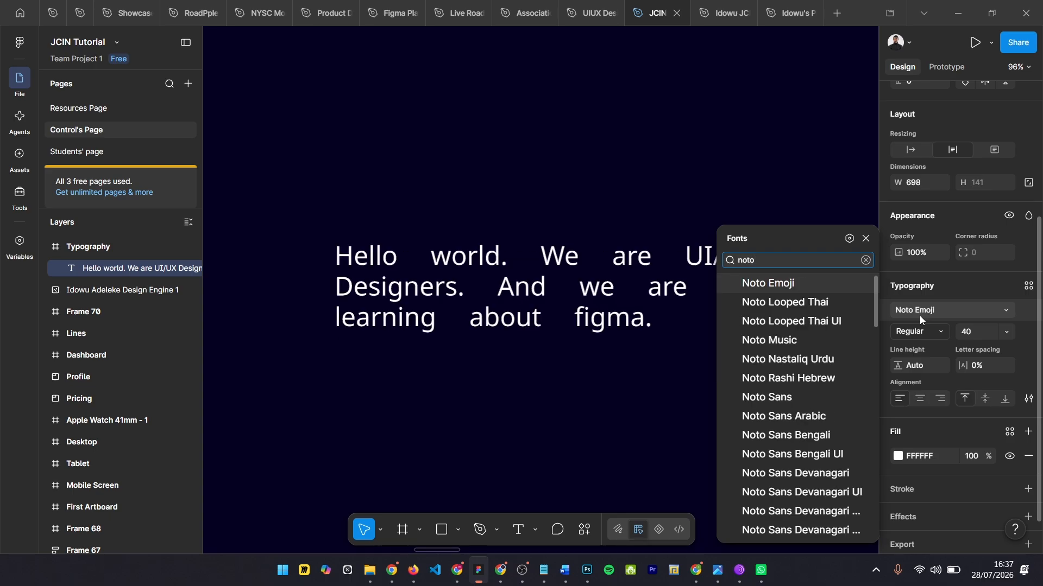
pyautogui.click(866, 239)
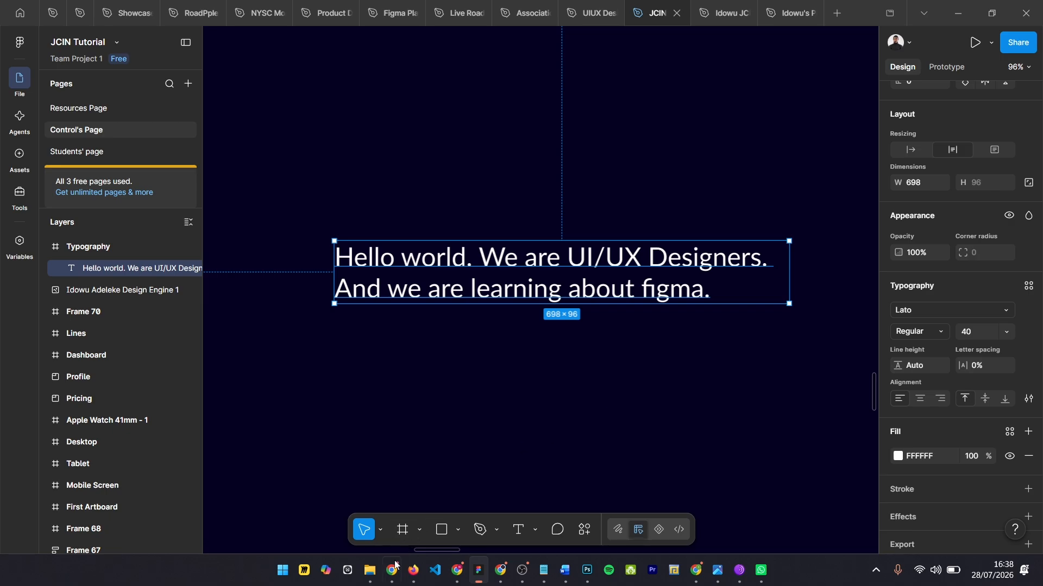
# Step: Switch to Chrome and open the Google Fonts site, fonts.google.com, in a new tab
pyautogui.click(394, 567)
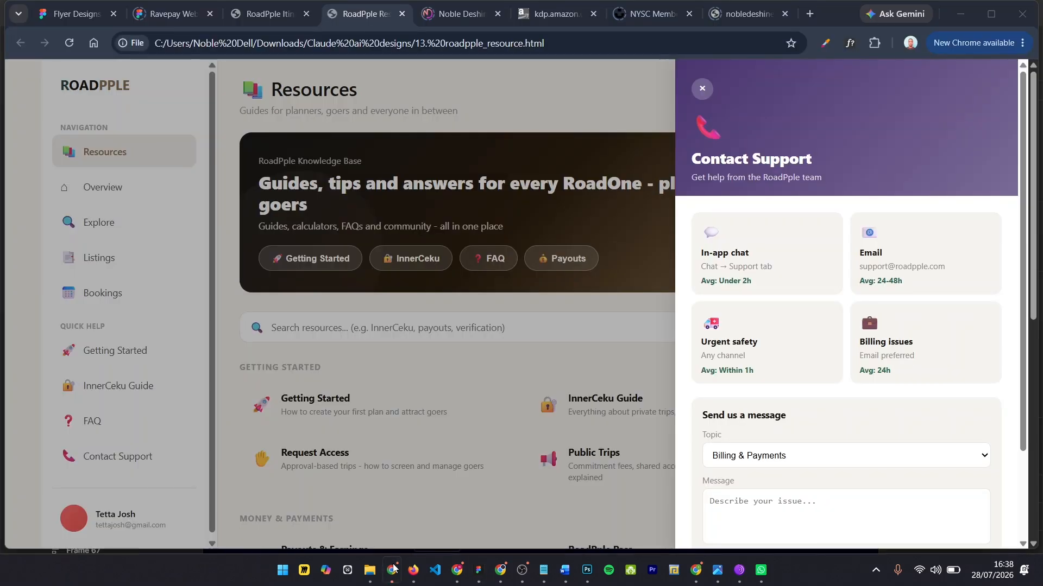
pyautogui.click(809, 14)
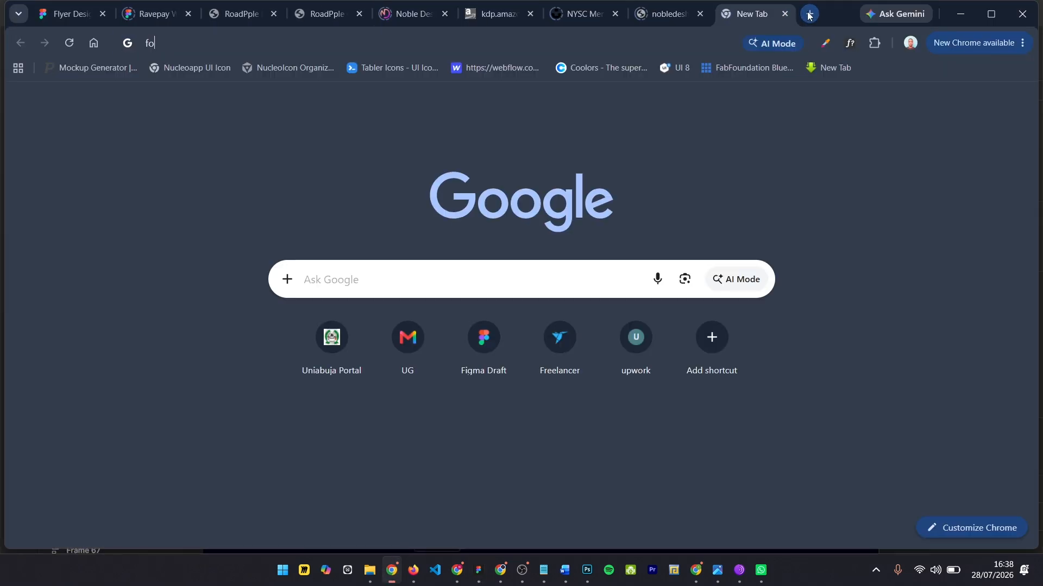
pyautogui.write('fonts')
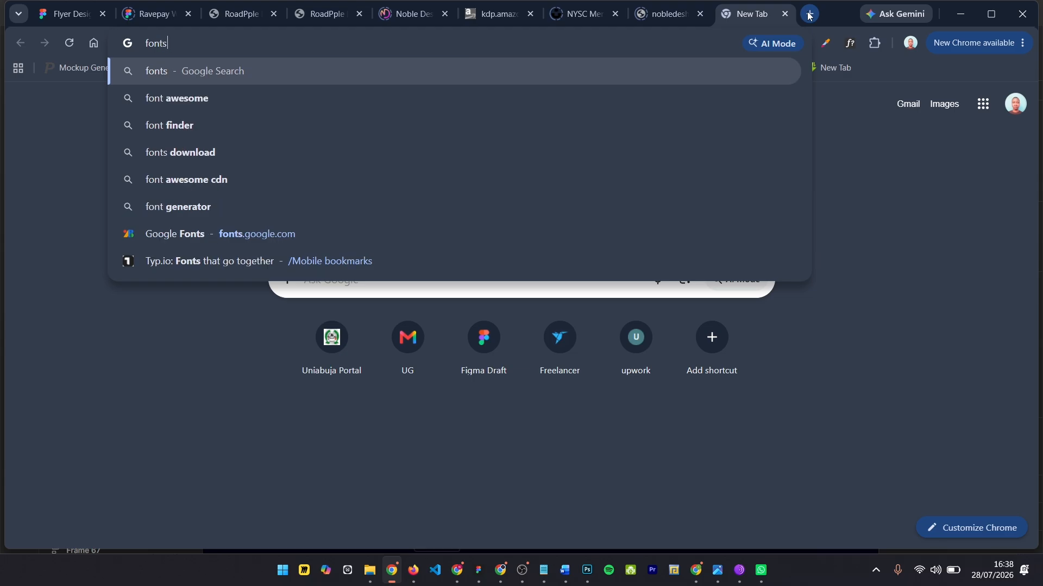
pyautogui.press('BackSpace')
pyautogui.press('BackSpace')
pyautogui.press('BackSpace')
pyautogui.press('BackSpace')
pyautogui.press('BackSpace')
pyautogui.write('goog')
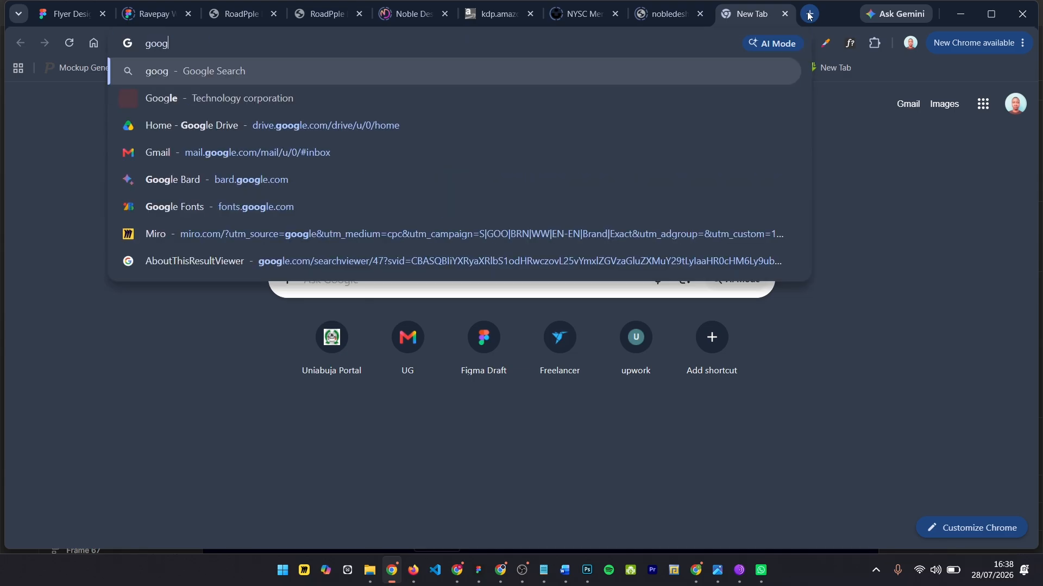
pyautogui.write('le fonts')
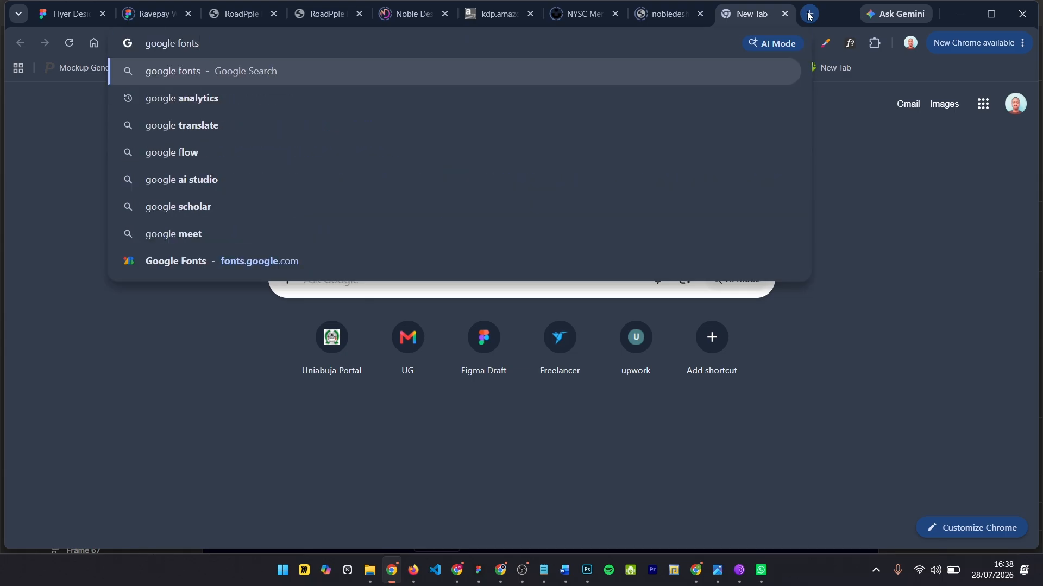
pyautogui.press('Return')
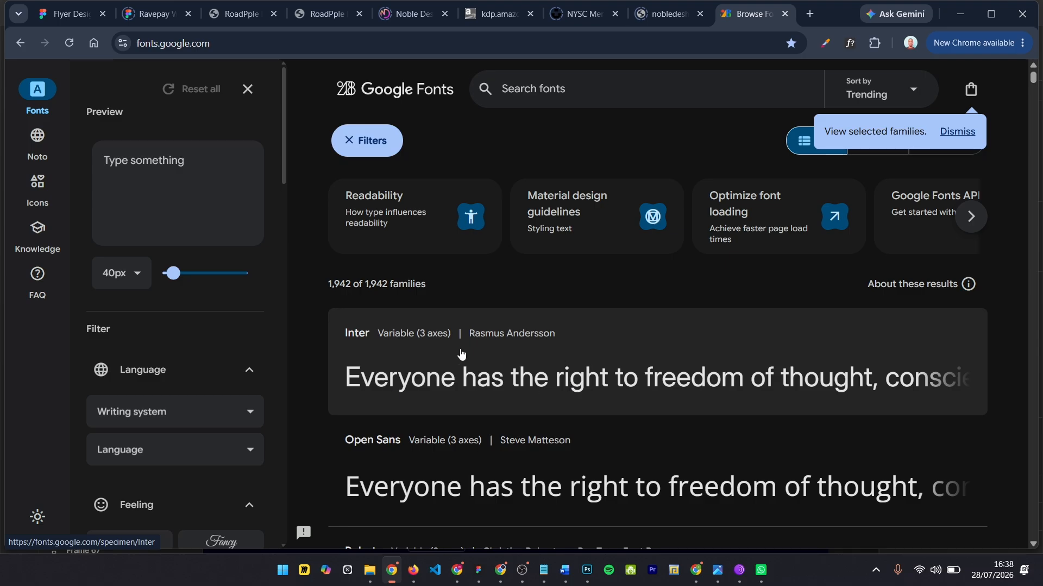
# Step: Look through the font families and their samples on Google Fonts, and switch back to Figma
pyautogui.scroll(-1, 367, 447)
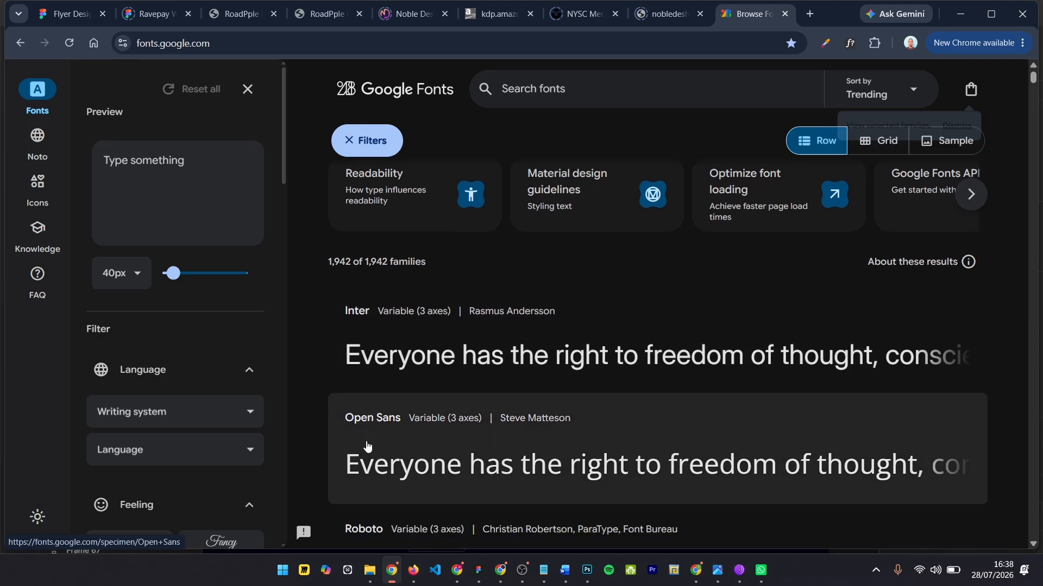
pyautogui.scroll(-5, 413, 454)
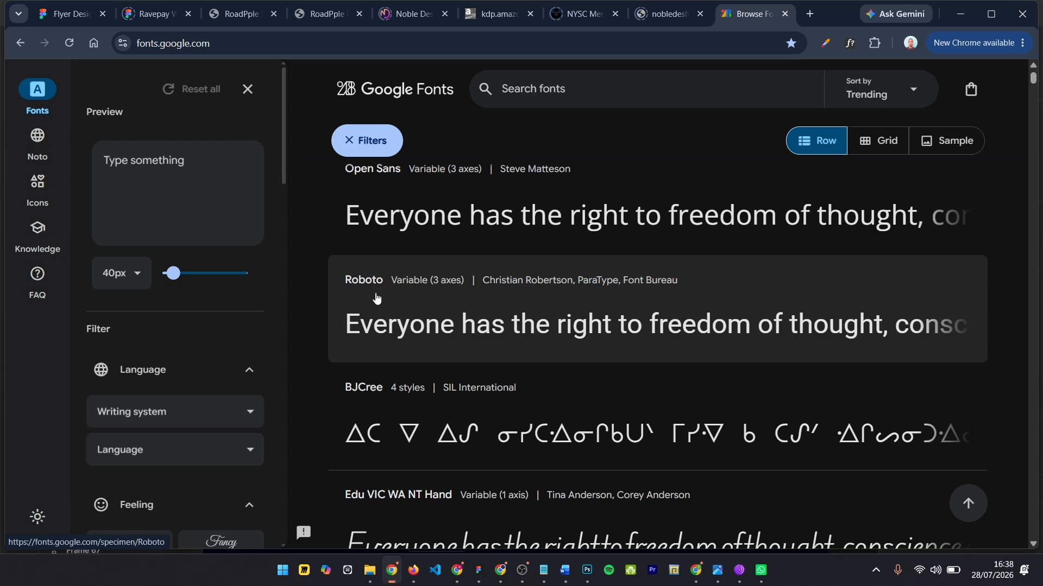
pyautogui.scroll(-1, 374, 301)
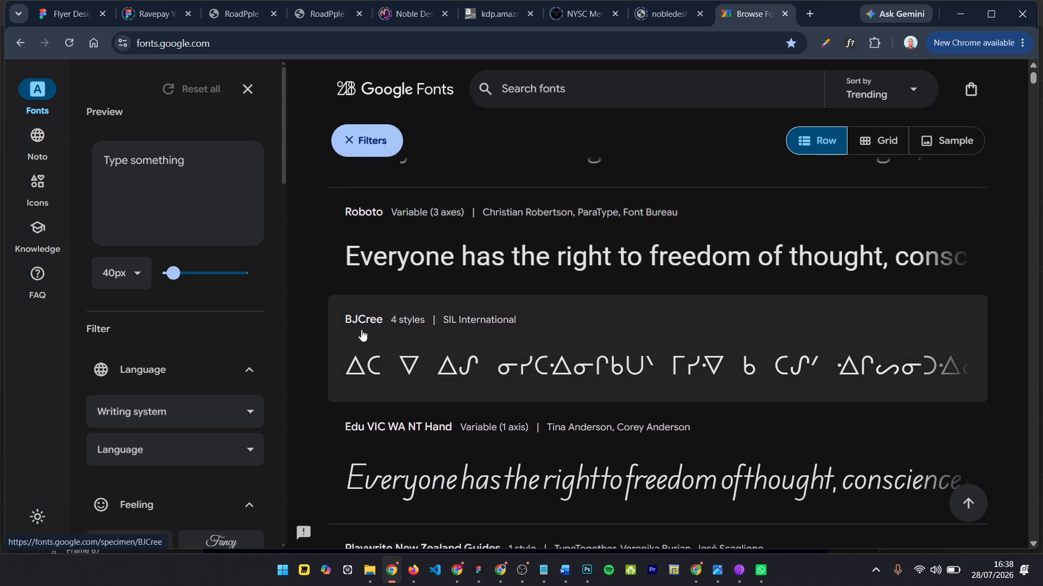
pyautogui.scroll(-1, 370, 367)
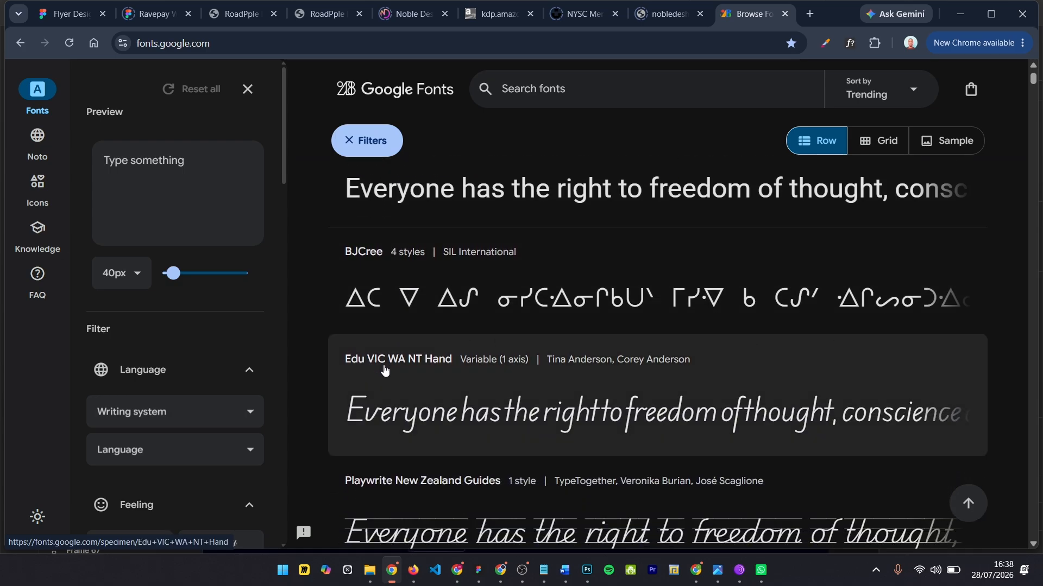
pyautogui.scroll(-1, 429, 378)
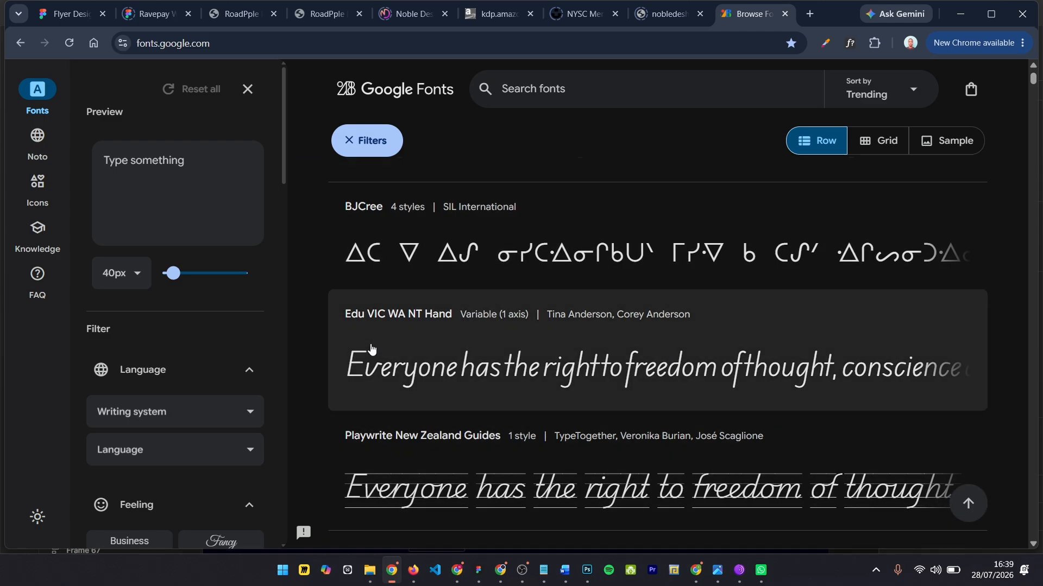
pyautogui.scroll(-1, 442, 345)
pyautogui.scroll(7, 418, 277)
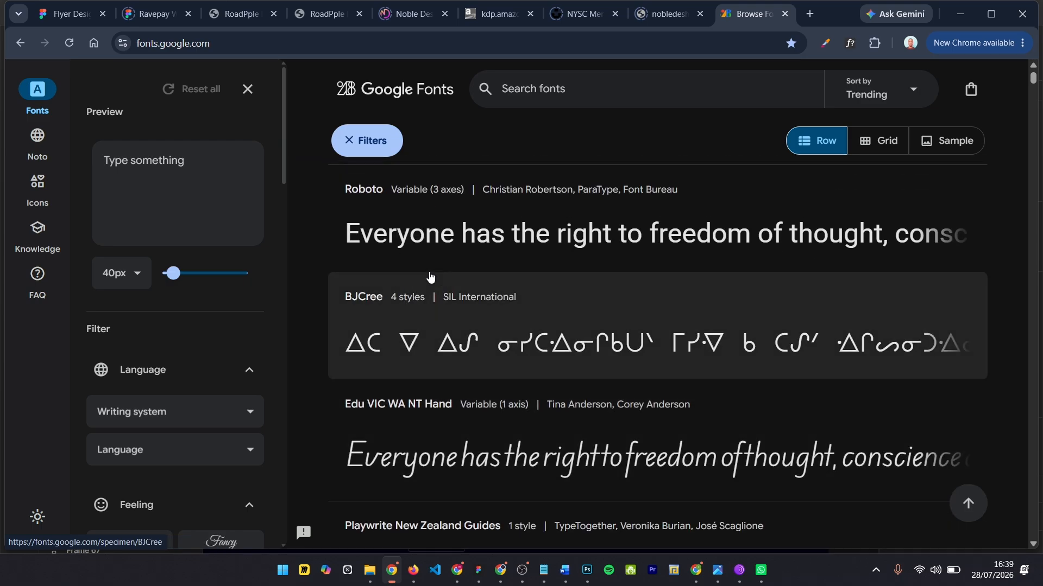
pyautogui.scroll(-4, 428, 272)
pyautogui.scroll(-8, 428, 341)
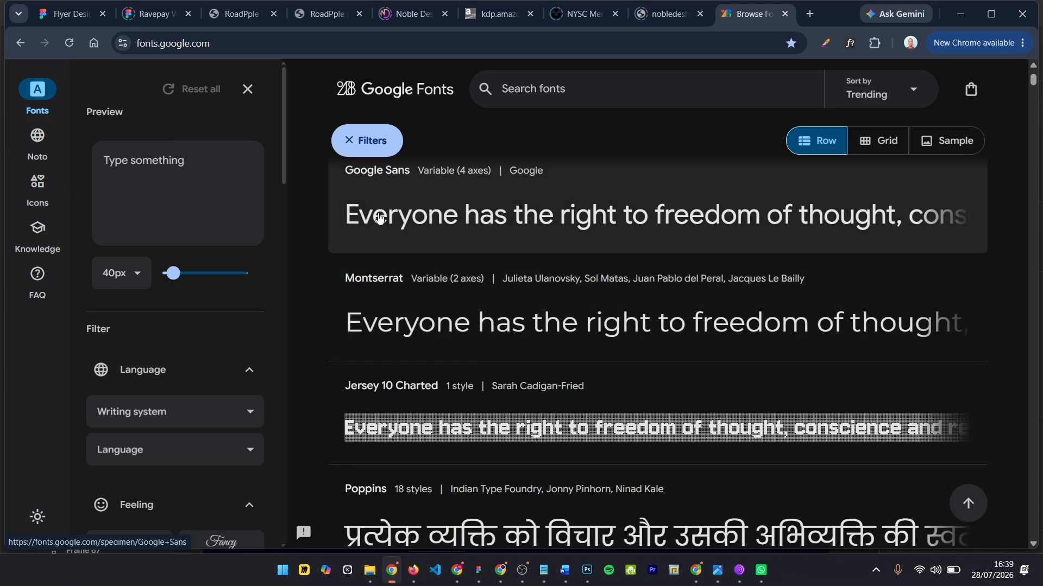
pyautogui.scroll(-1, 374, 257)
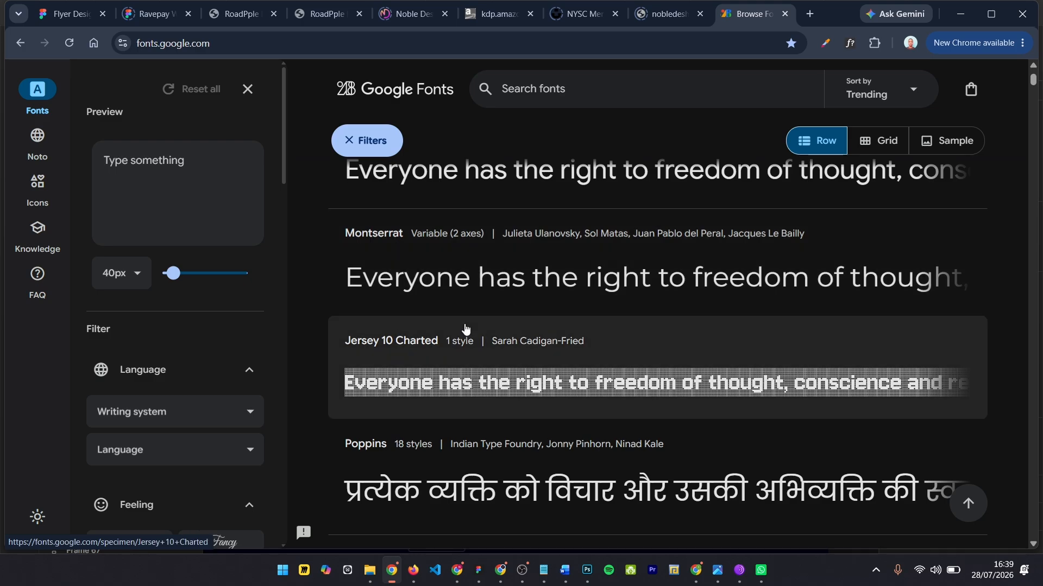
pyautogui.scroll(-2, 411, 373)
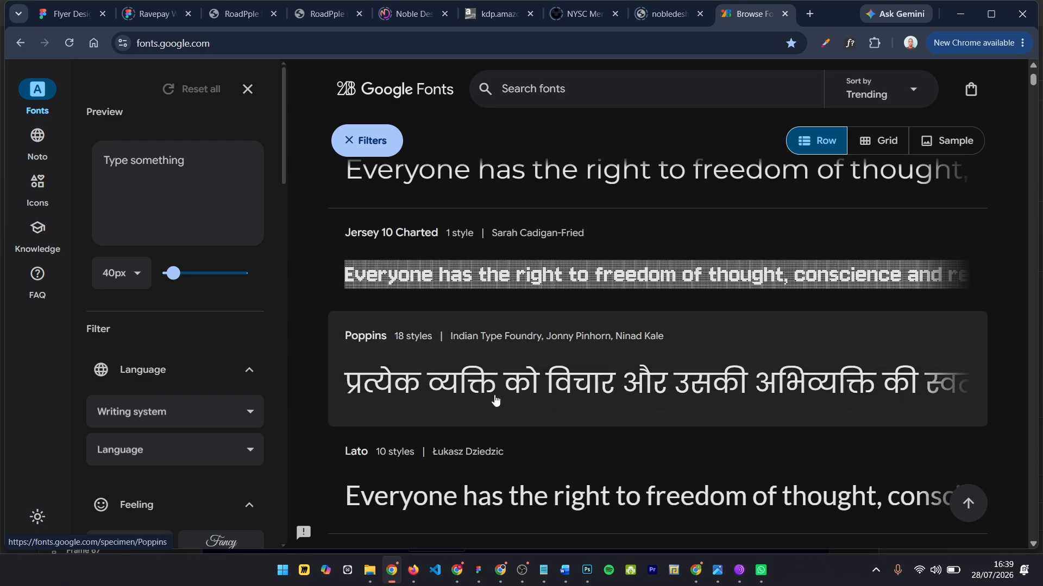
pyautogui.scroll(-2, 613, 353)
pyautogui.scroll(-2, 613, 353)
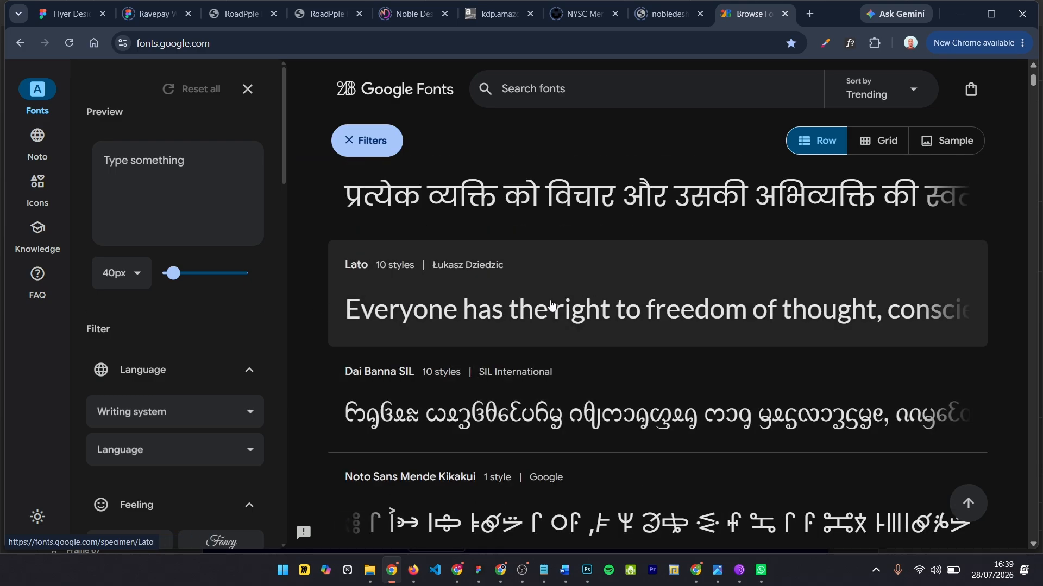
pyautogui.scroll(-2, 553, 308)
pyautogui.scroll(-3, 597, 361)
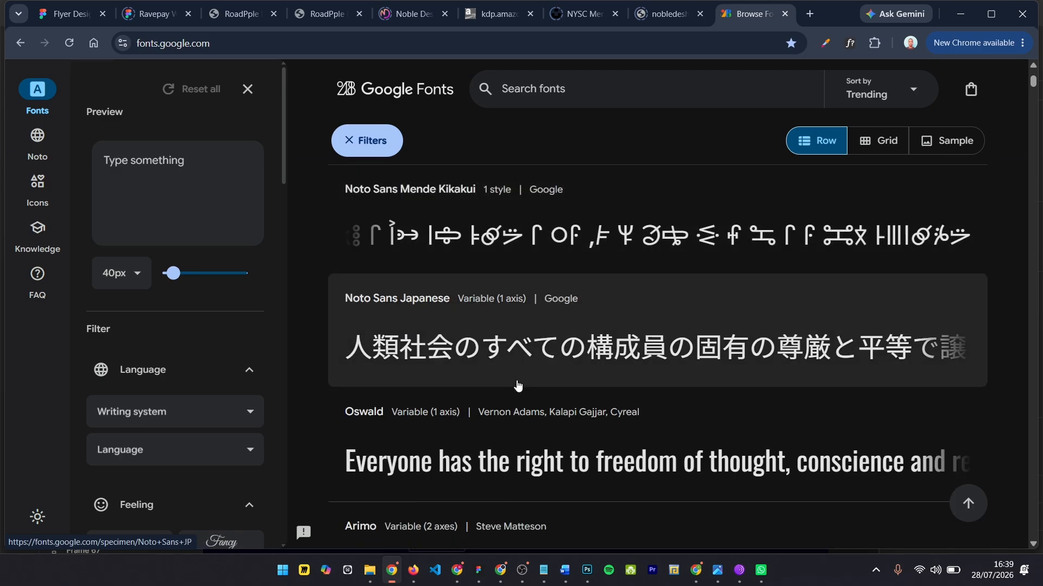
pyautogui.scroll(-1, 413, 380)
pyautogui.scroll(-1, 449, 270)
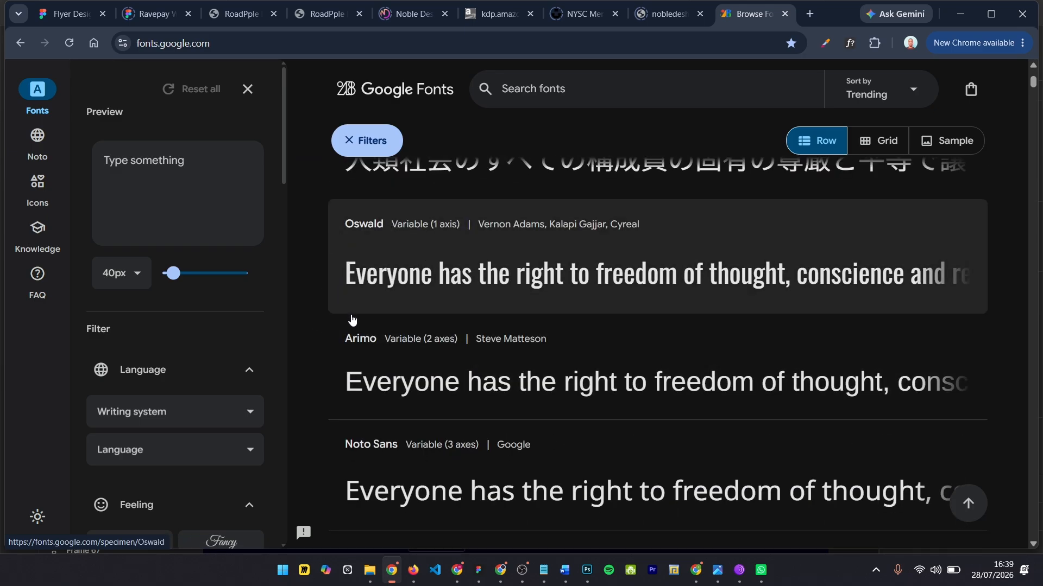
pyautogui.scroll(1, 456, 300)
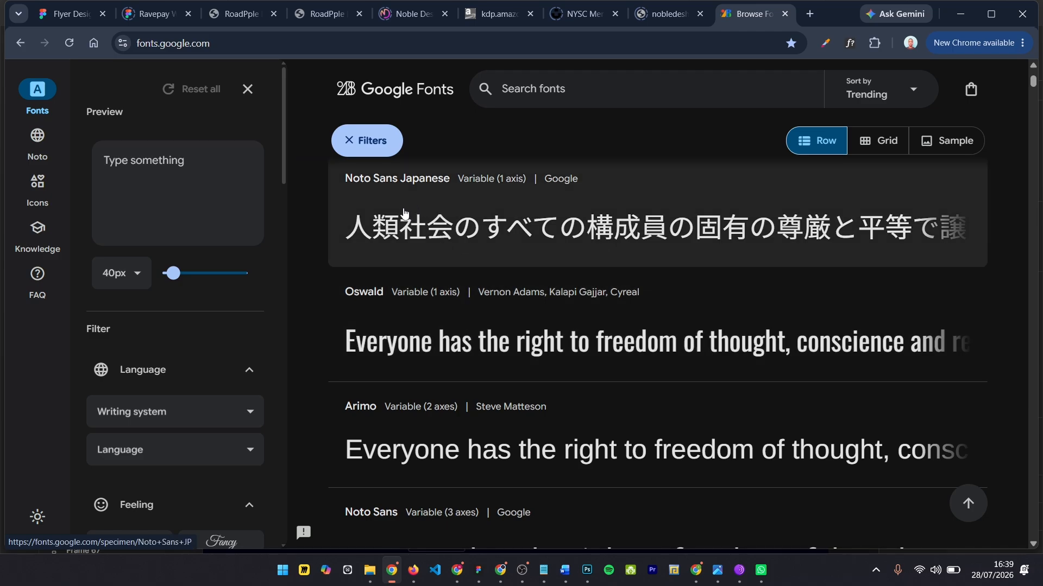
pyautogui.click(478, 570)
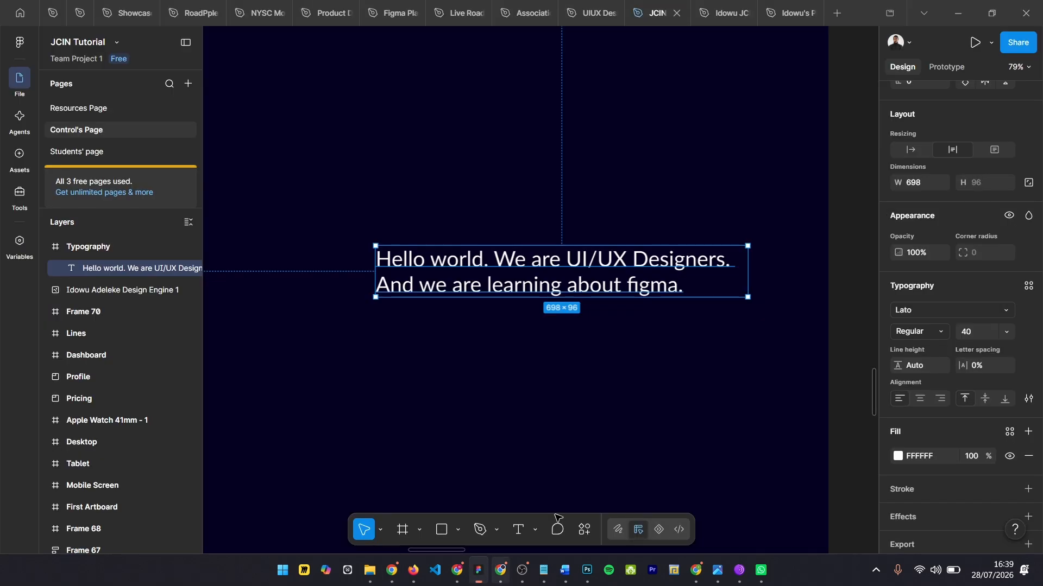
pyautogui.click(911, 315)
pyautogui.write('osw')
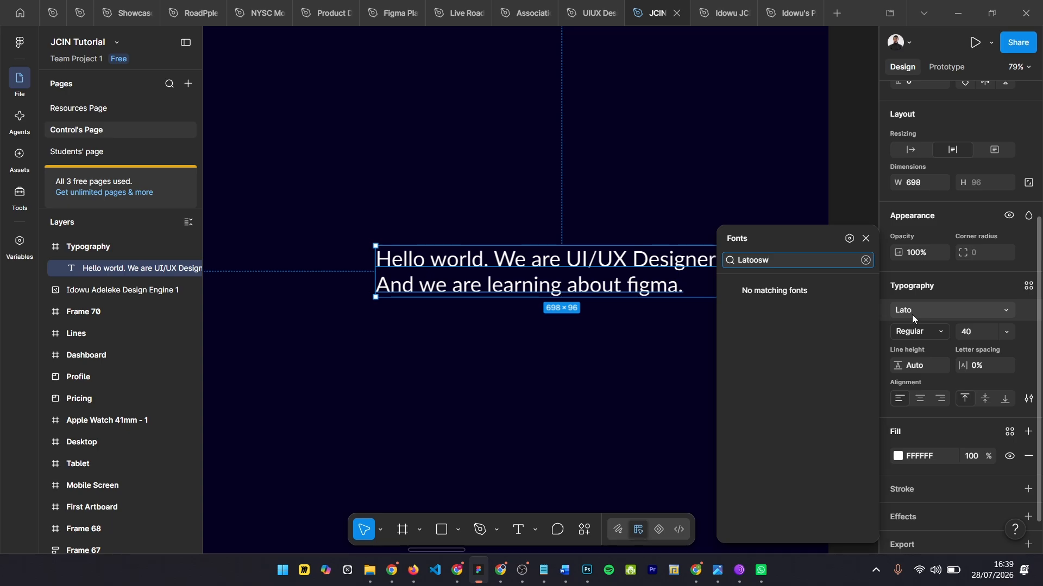
pyautogui.hotkey('ctrl', 'a')
pyautogui.write('oswl')
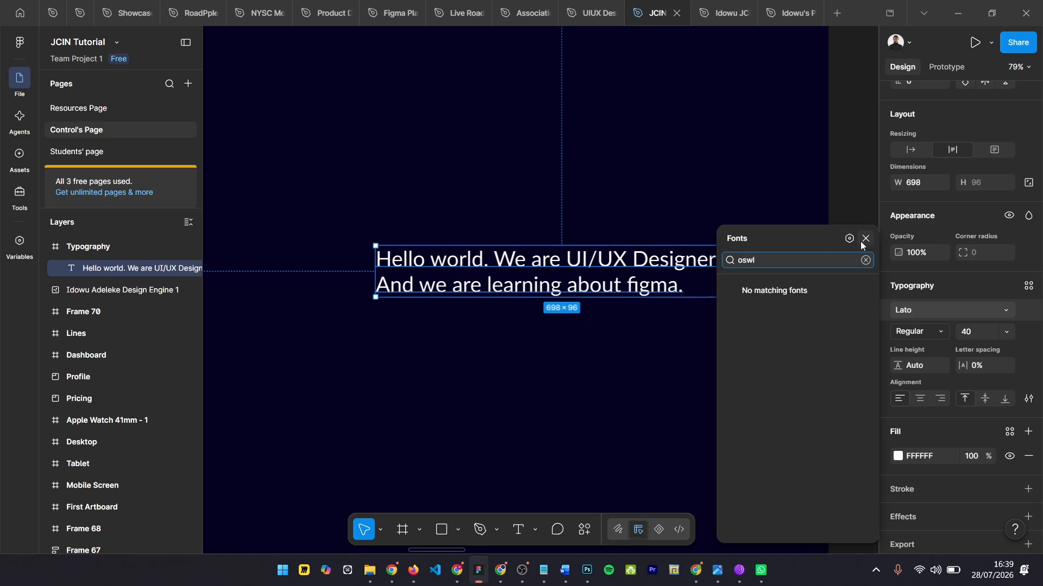
pyautogui.click(866, 238)
# Step: Find Oswald in the font list and apply it to the selected text
pyautogui.click(933, 313)
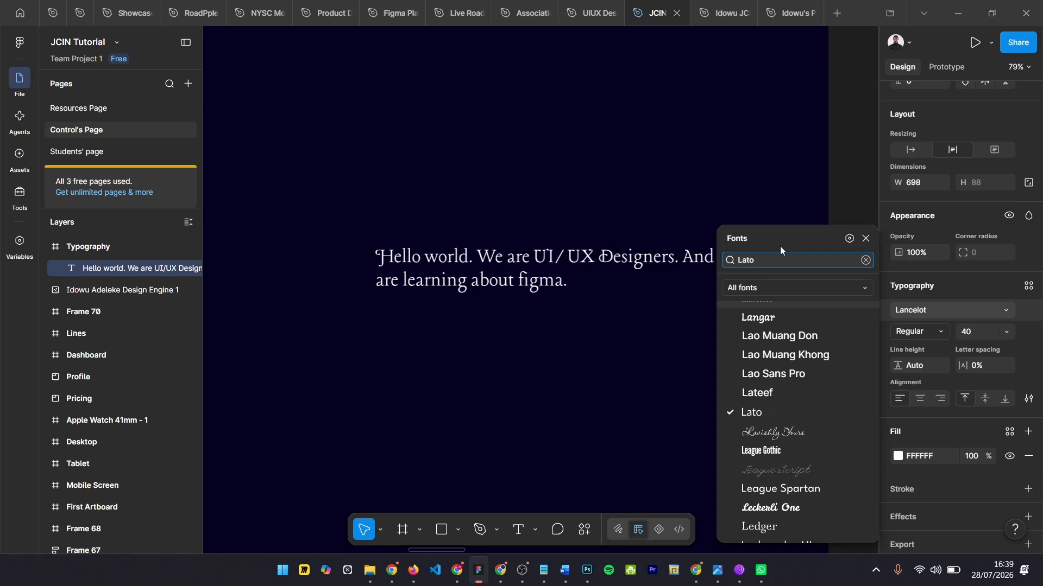
pyautogui.write('oswal')
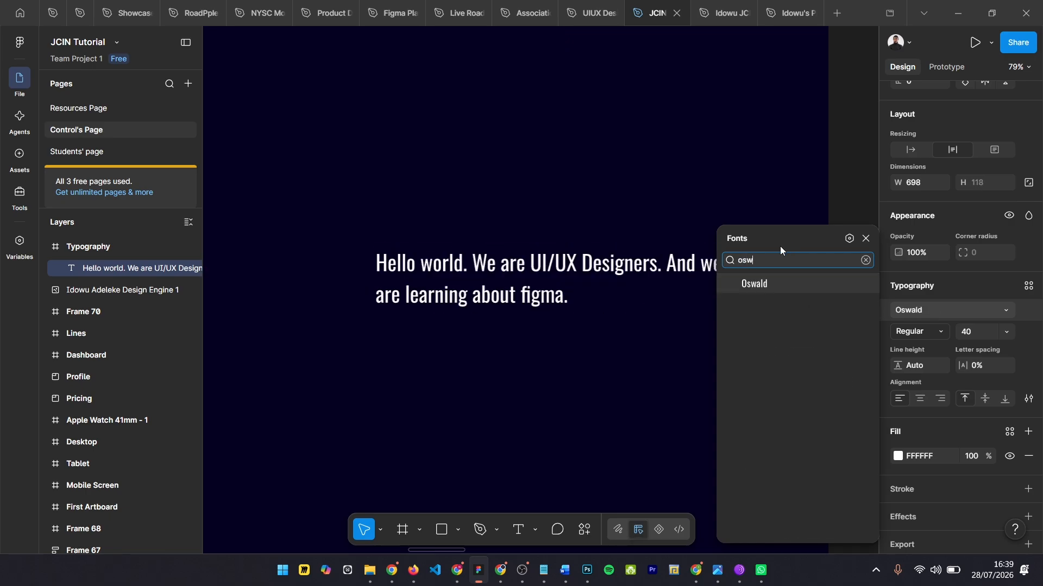
pyautogui.press('Return')
# Step: Duplicate the Oswald text block and place the copy directly below the original
pyautogui.scroll(2, 507, 277)
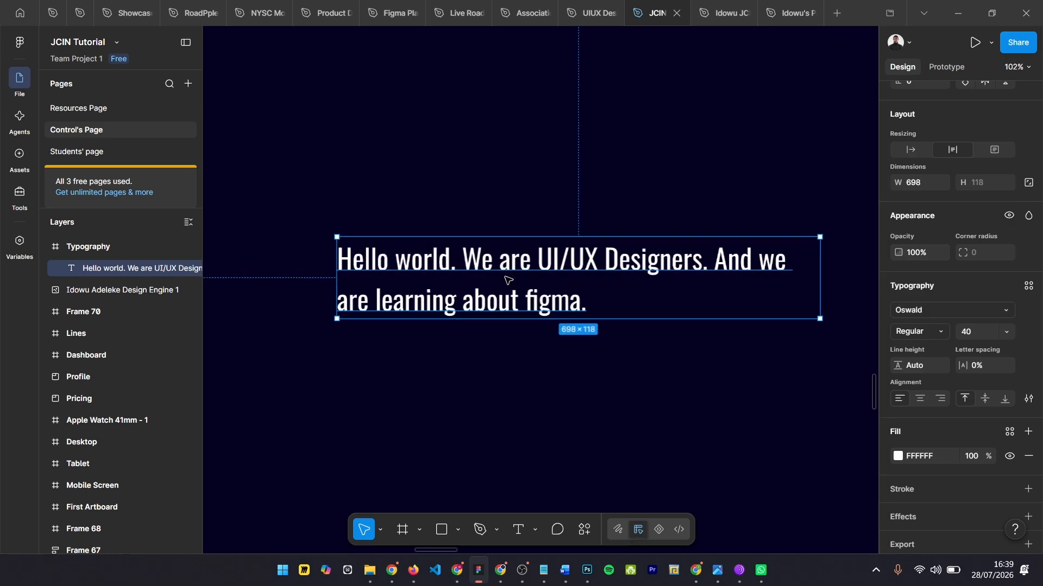
pyautogui.scroll(-1, 505, 279)
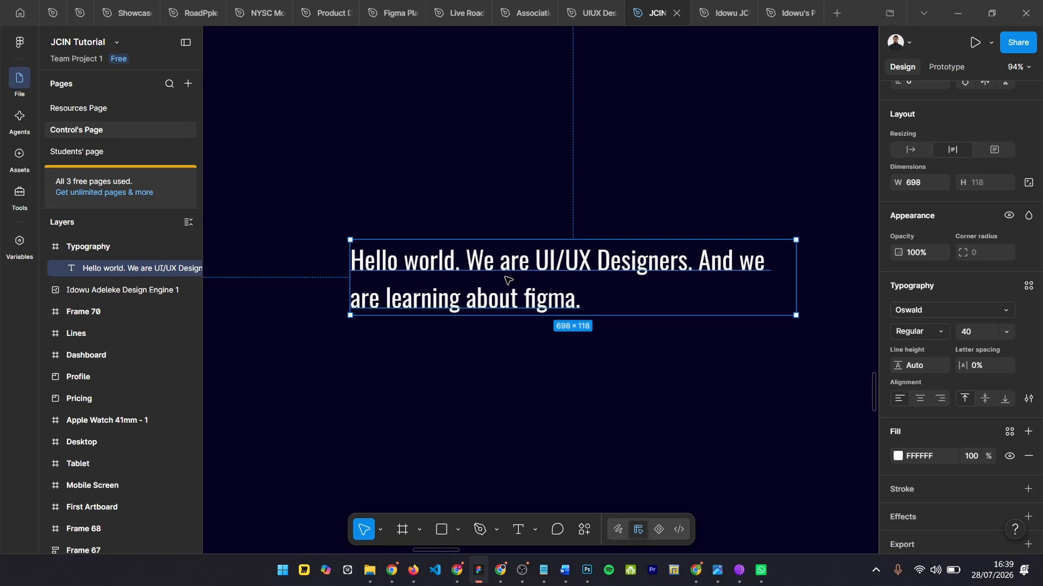
pyautogui.scroll(2, 505, 279)
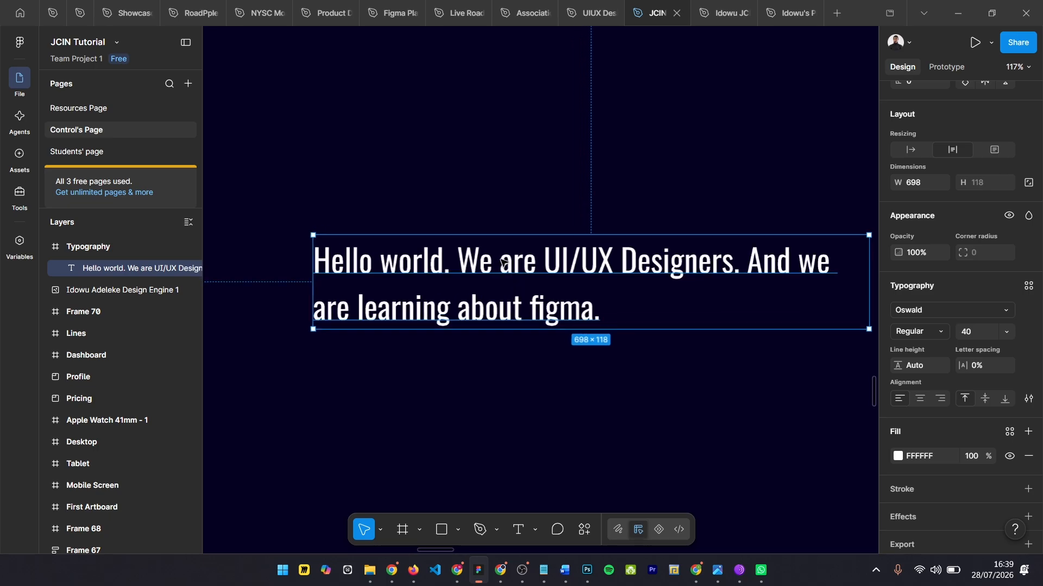
pyautogui.scroll(-2, 575, 281)
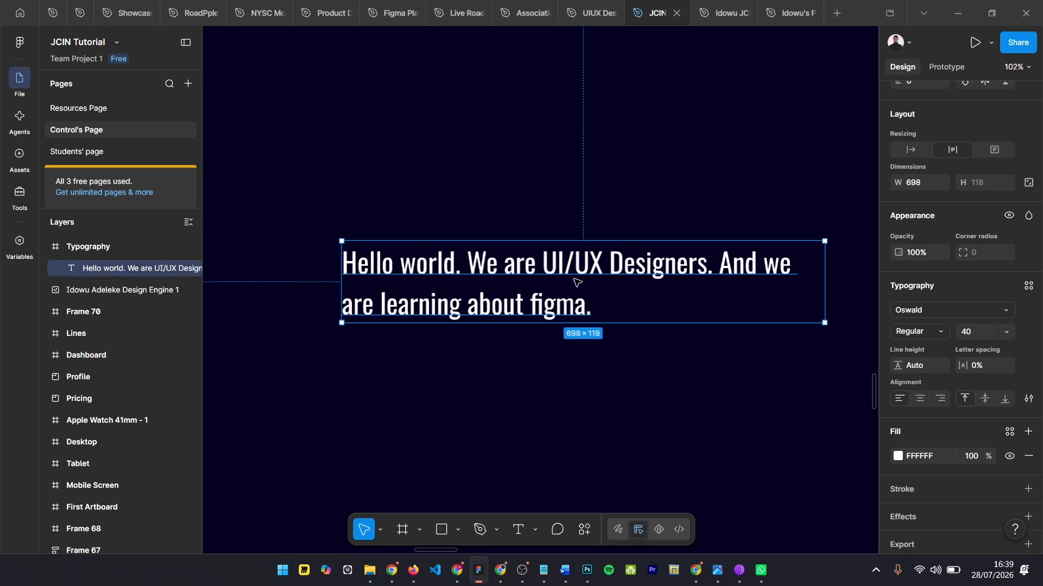
pyautogui.moveTo(518, 276); pyautogui.dragTo(519, 359)
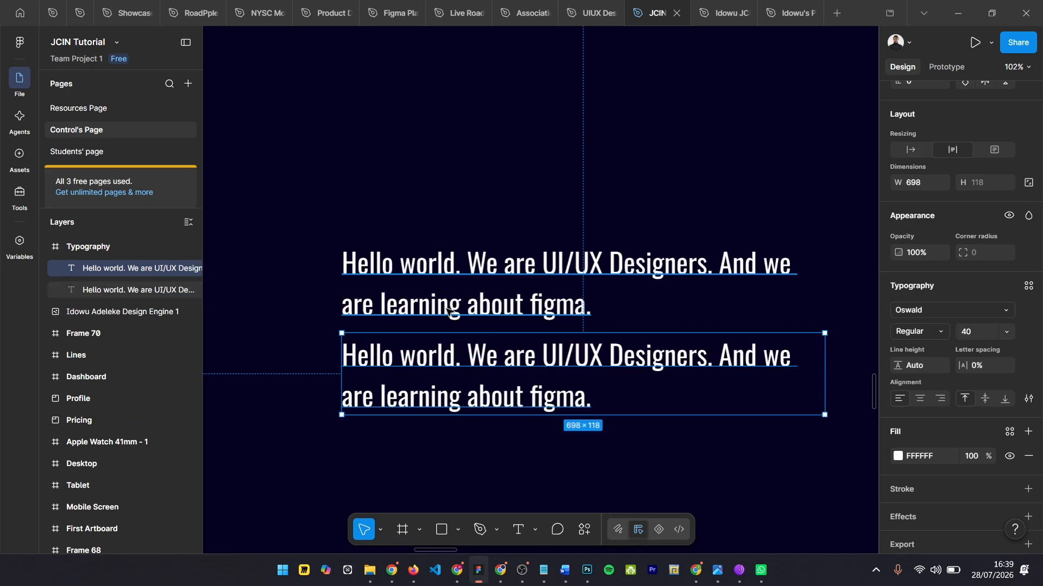
pyautogui.scroll(3, 446, 311)
pyautogui.scroll(-1, 444, 311)
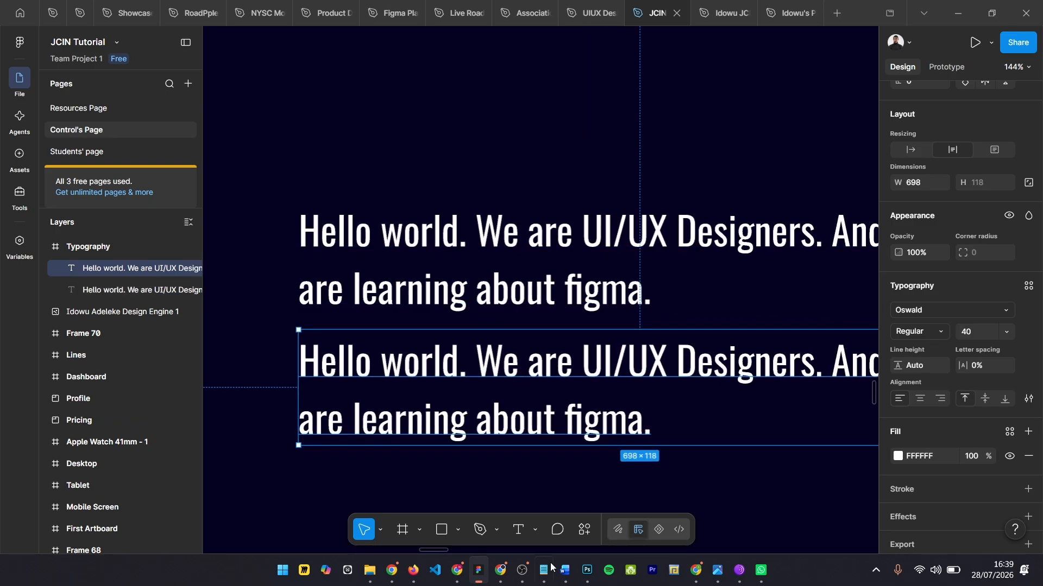
# Step: Switch to Chrome, look through Google Fonts, open the Libertinus Math specimen page, and switch back to Figma
pyautogui.click(391, 570)
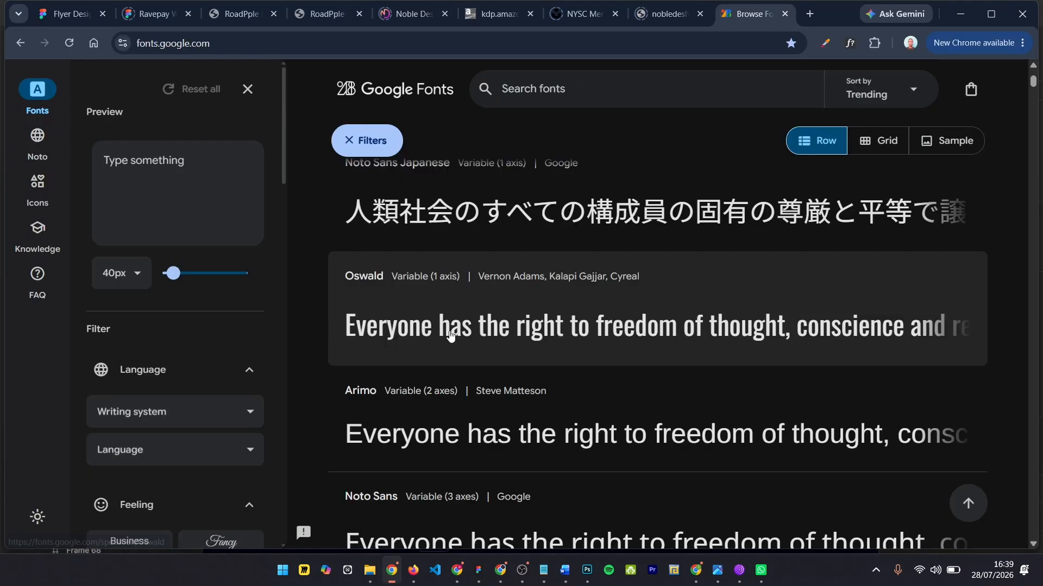
pyautogui.scroll(-10, 450, 336)
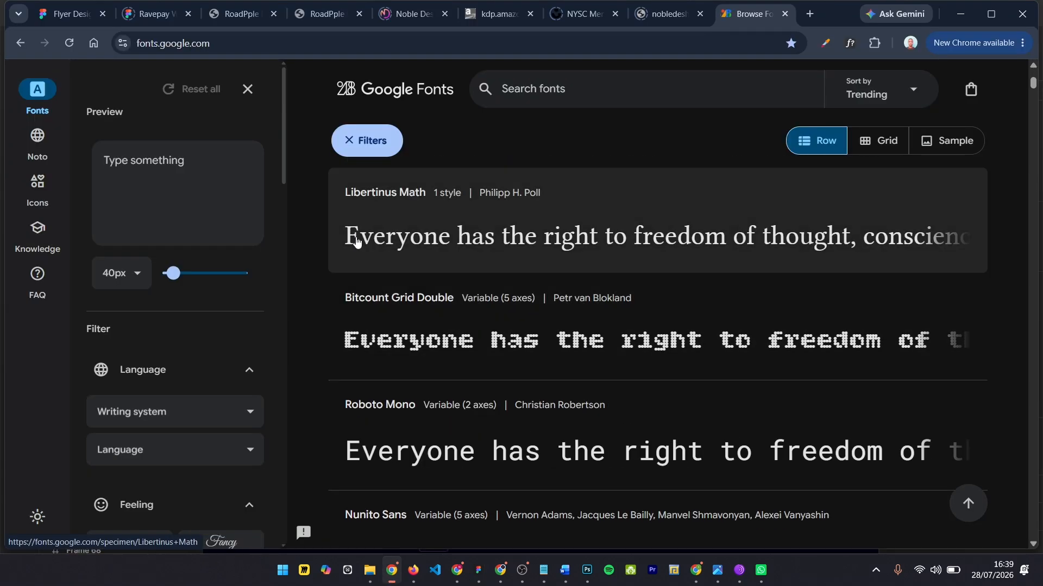
pyautogui.scroll(10, 353, 237)
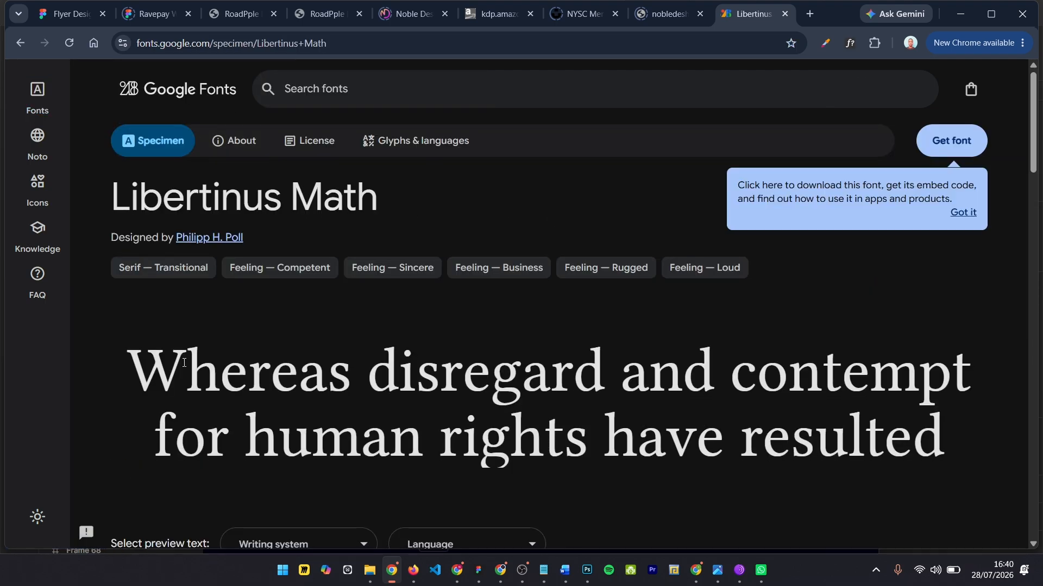
pyautogui.scroll(-1, 157, 355)
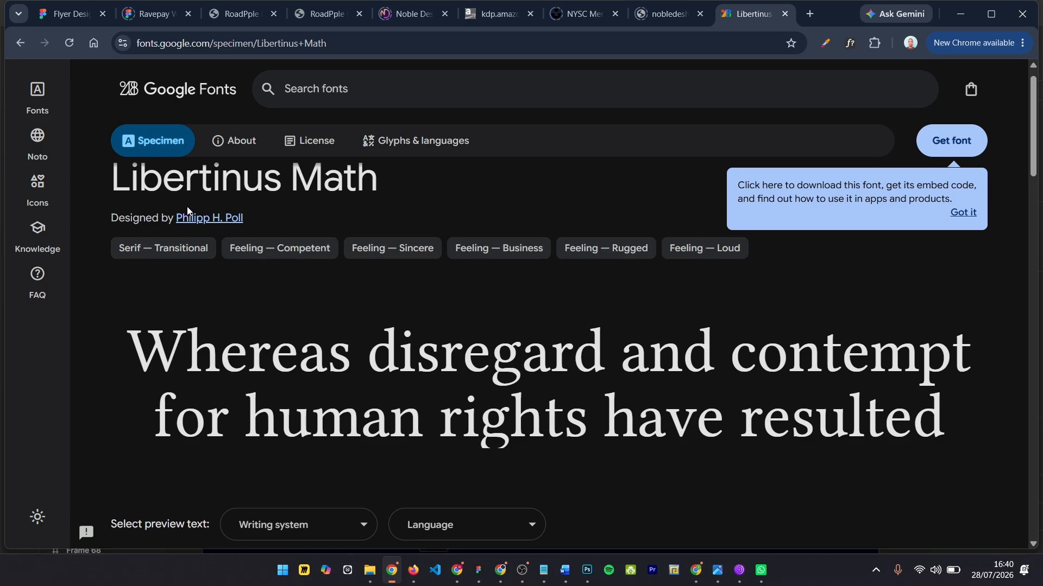
pyautogui.scroll(1, 190, 213)
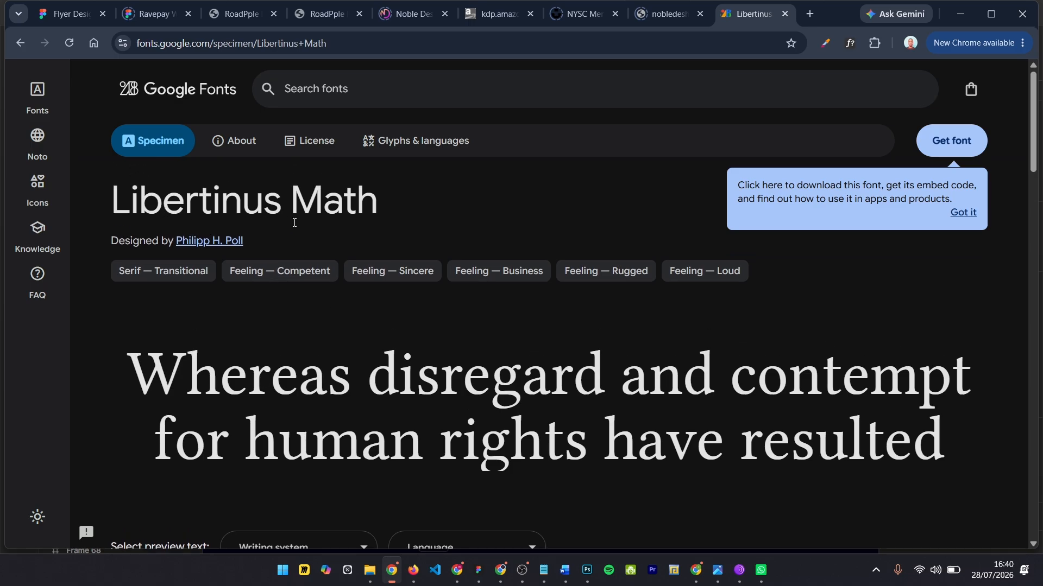
pyautogui.click(485, 580)
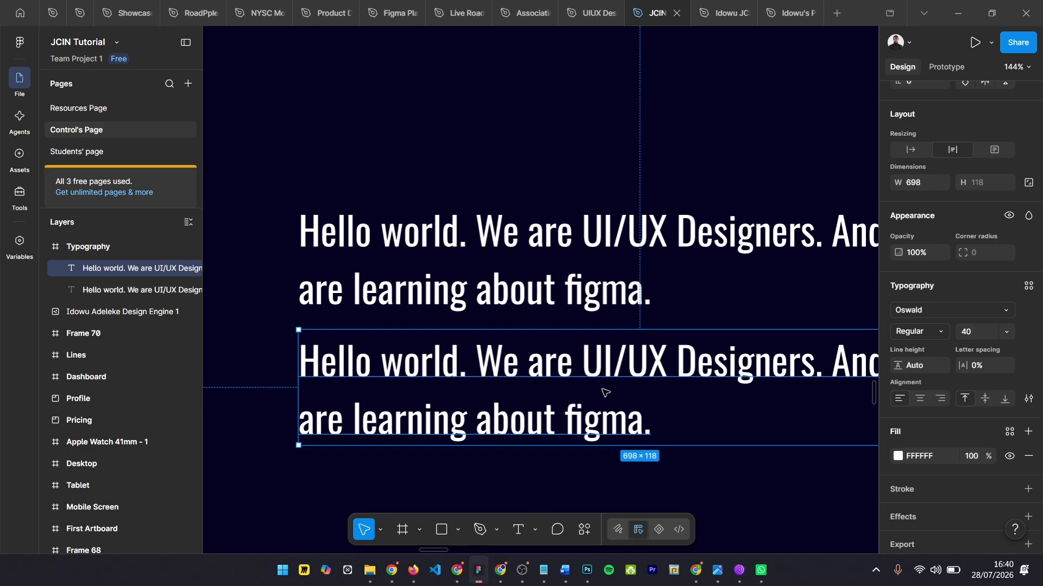
# Step: Search the fonts for "liber" and apply Libertinus Math to the duplicated text
pyautogui.click(937, 317)
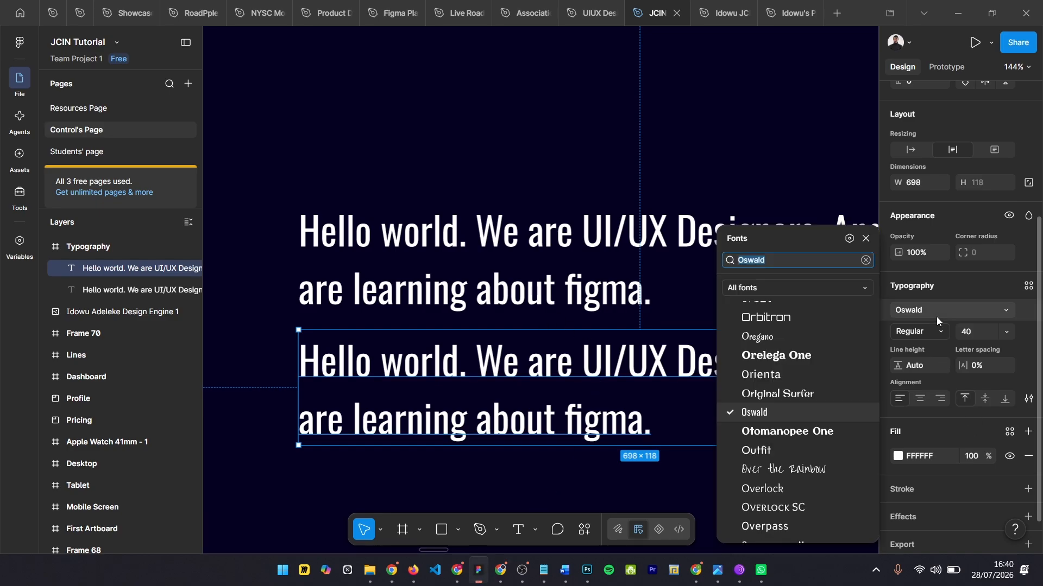
pyautogui.write('liber')
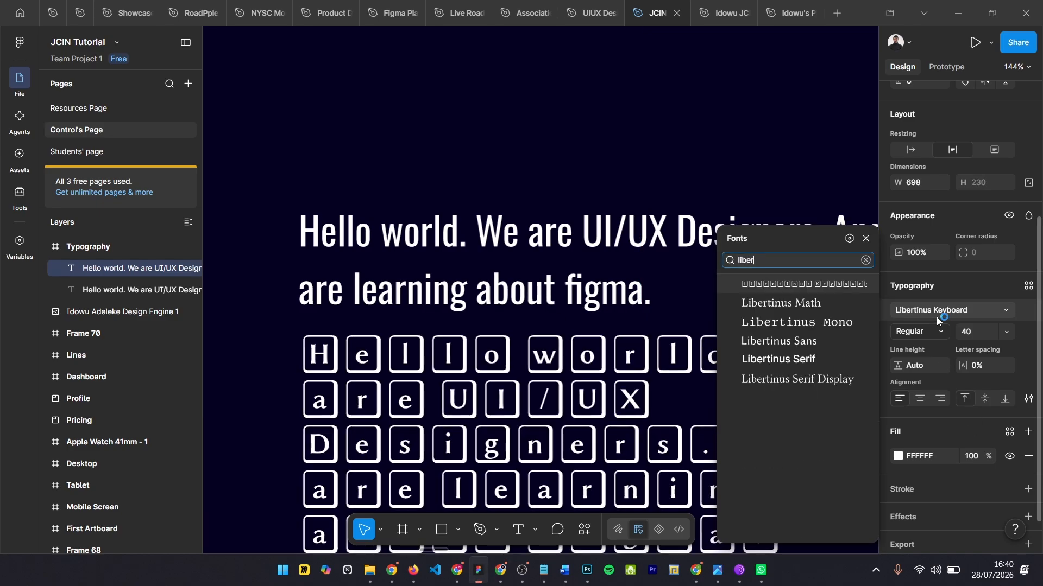
pyautogui.press('Down')
pyautogui.press('Down')
pyautogui.press('Up')
pyautogui.press('Return')
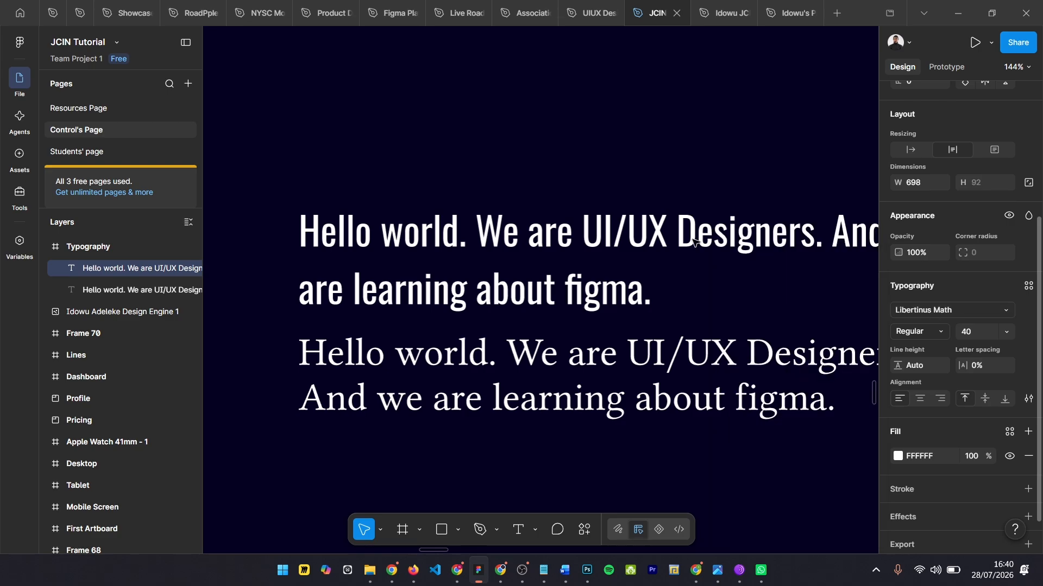
# Step: Examine the letterforms of the Libertinus Math text up close and compare them with the Oswald text above
pyautogui.scroll(5, 298, 353)
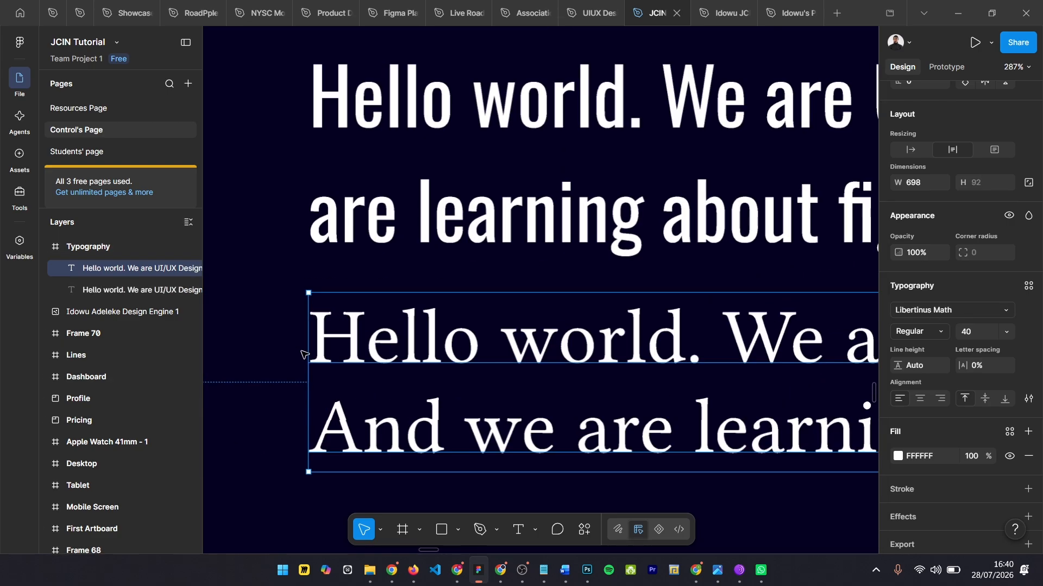
pyautogui.scroll(8, 305, 354)
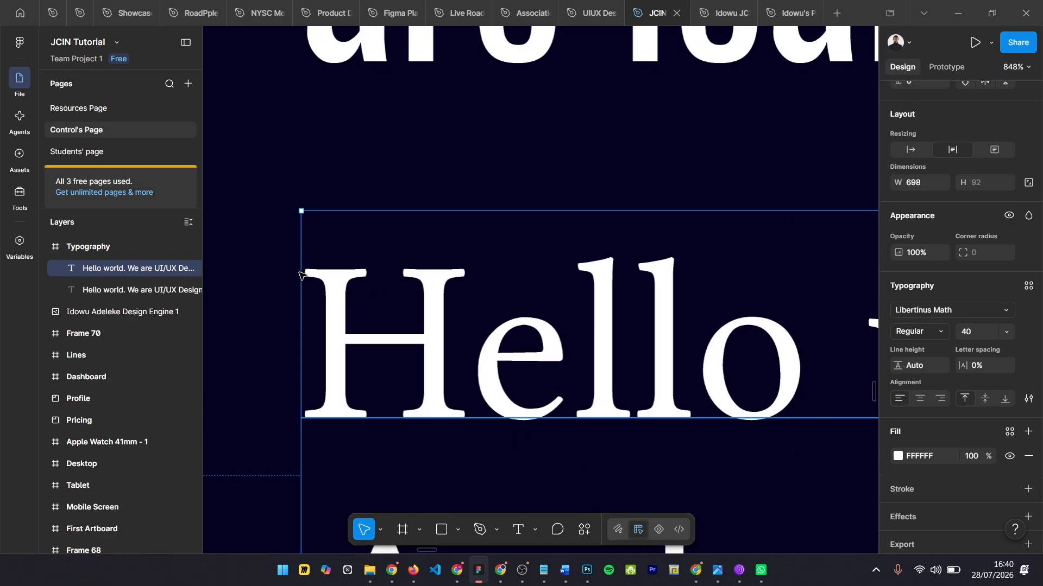
pyautogui.hscroll(2, 496, 333)
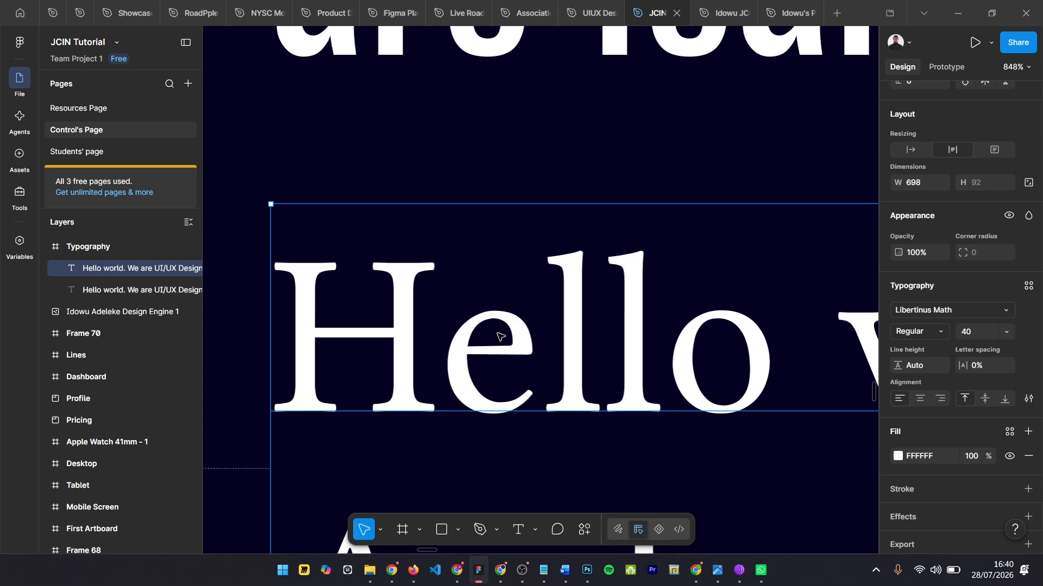
pyautogui.scroll(-5, 496, 336)
pyautogui.scroll(-1, 453, 369)
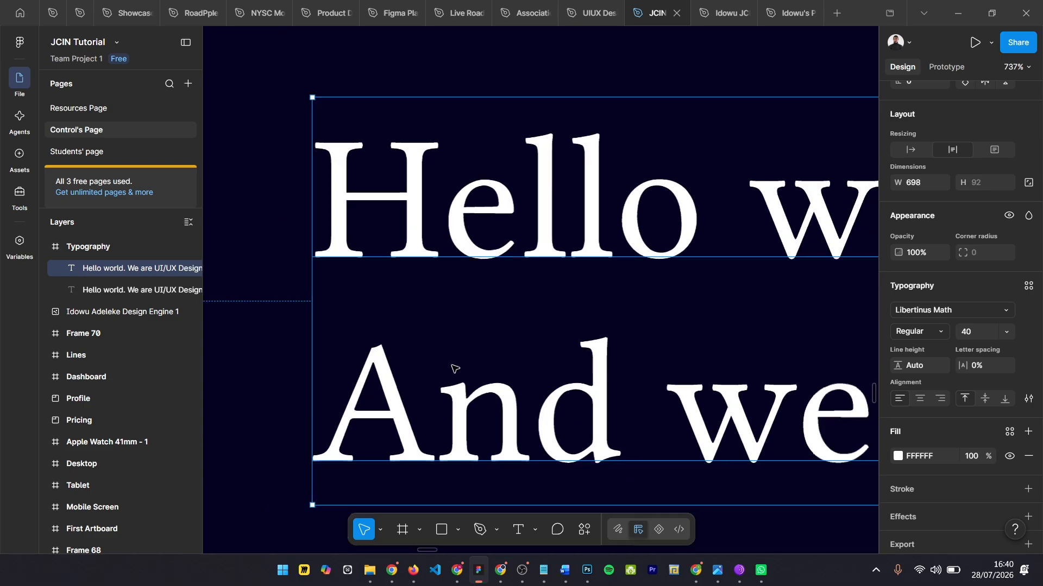
pyautogui.scroll(-5, 454, 369)
pyautogui.scroll(3, 443, 49)
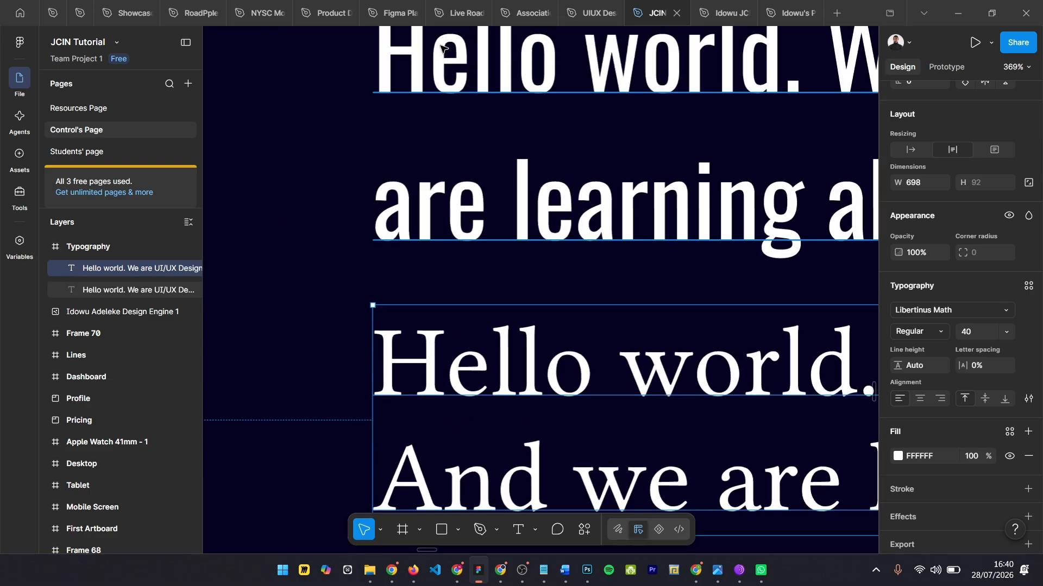
pyautogui.scroll(1, 442, 49)
pyautogui.scroll(1, 446, 167)
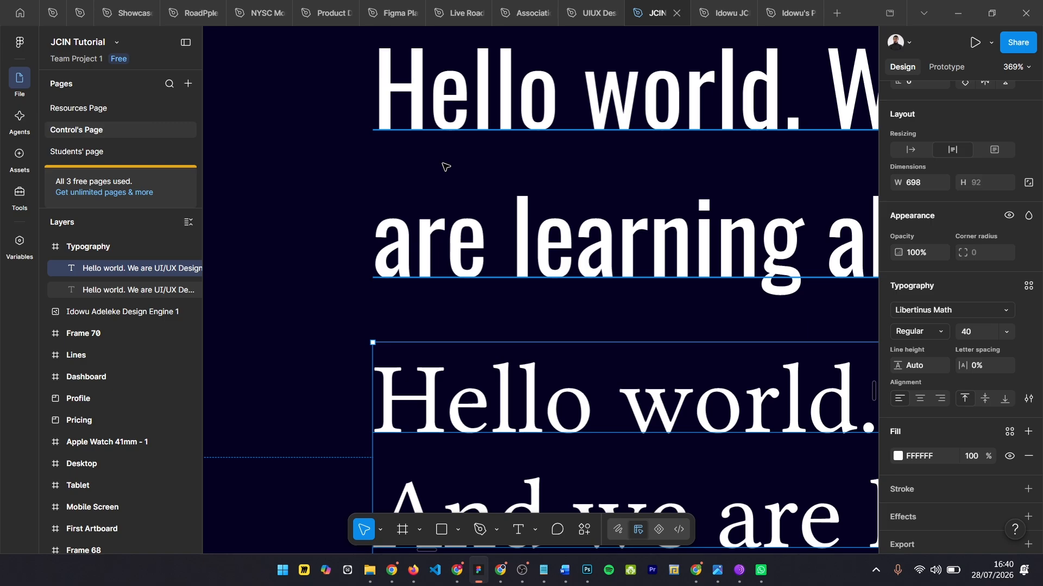
pyautogui.scroll(-5, 445, 167)
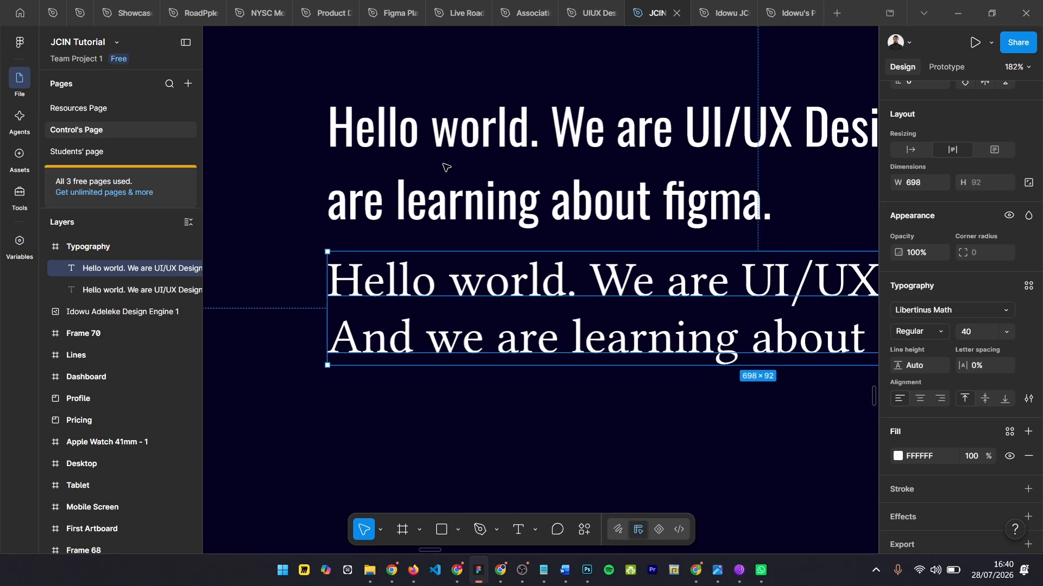
pyautogui.hscroll(2, 445, 167)
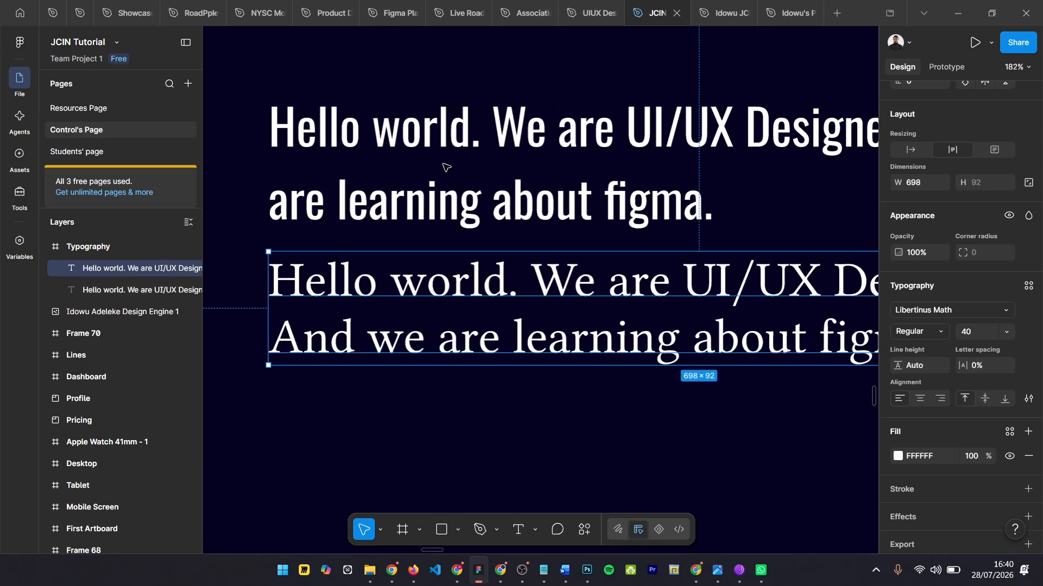
pyautogui.scroll(-2, 445, 167)
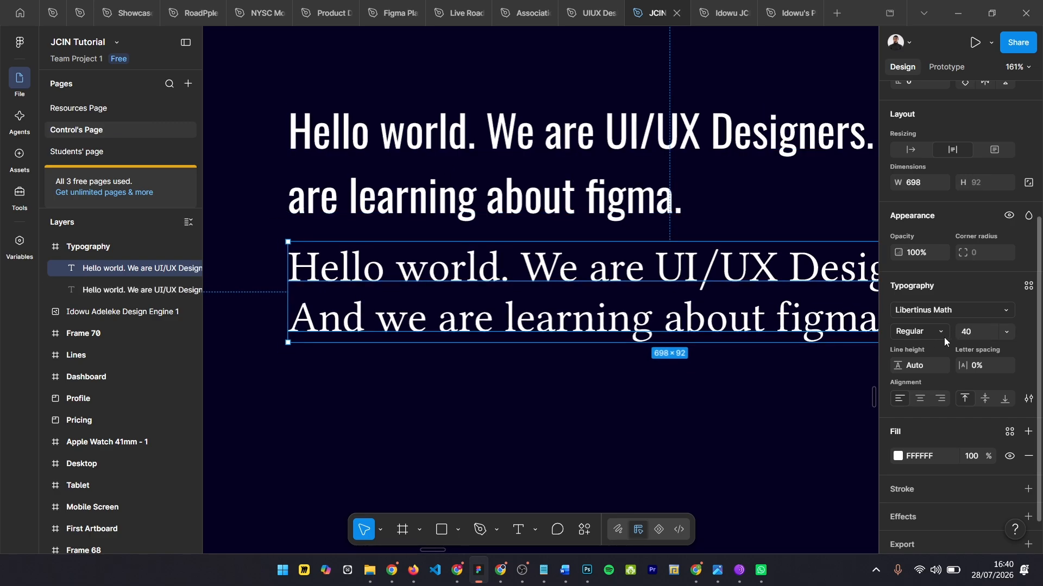
# Step: Set the font size of the Libertinus Math text to 32
pyautogui.click(980, 332)
pyautogui.write('32')
pyautogui.press('Return')
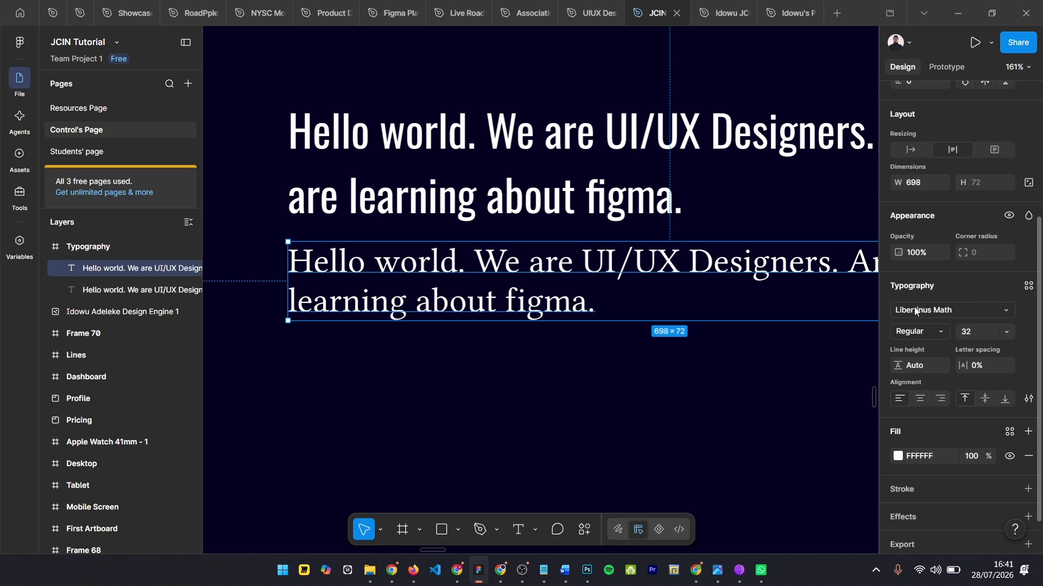
# Step: Check which font weights are available for the Libertinus Math text, without changing its weight
pyautogui.click(926, 333)
pyautogui.click(928, 333)
pyautogui.click(917, 333)
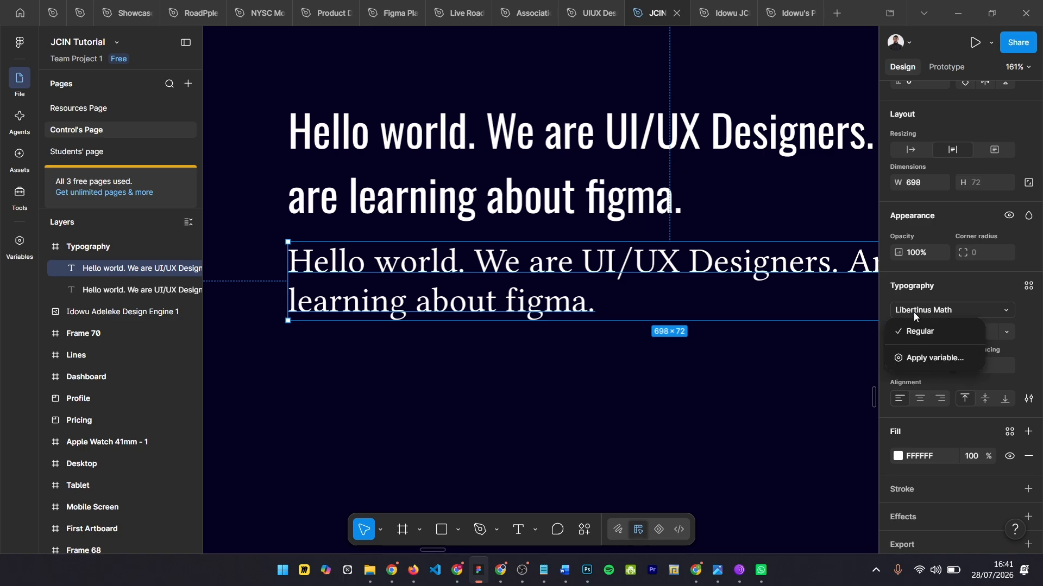
pyautogui.click(913, 313)
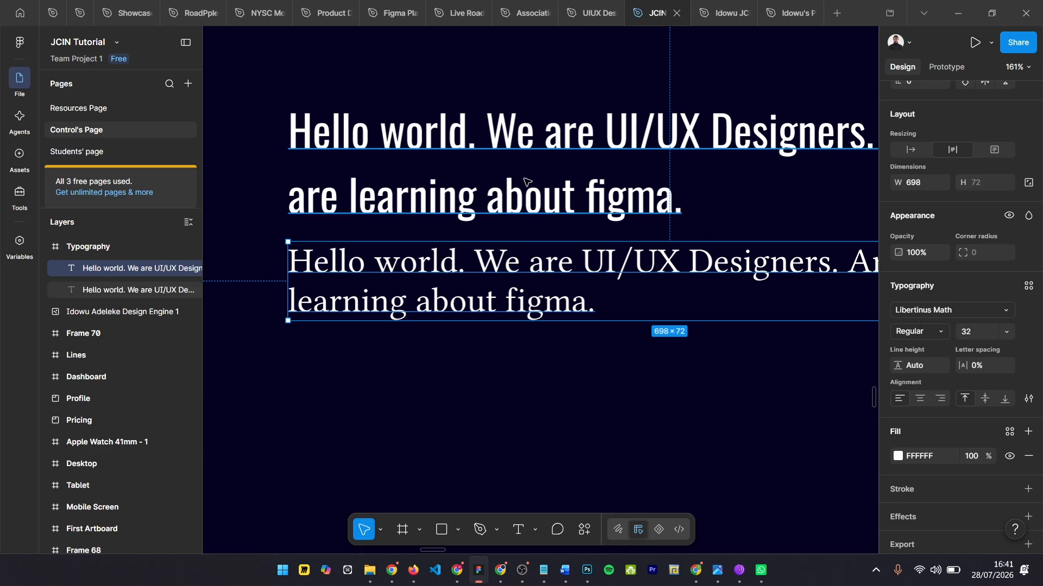
pyautogui.click(502, 140)
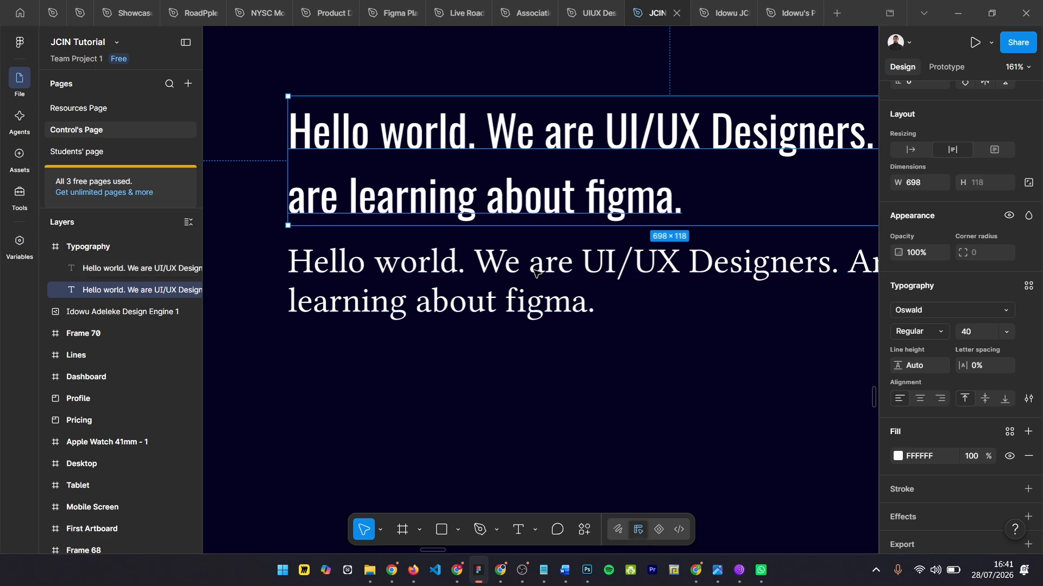
pyautogui.click(508, 296)
pyautogui.click(914, 334)
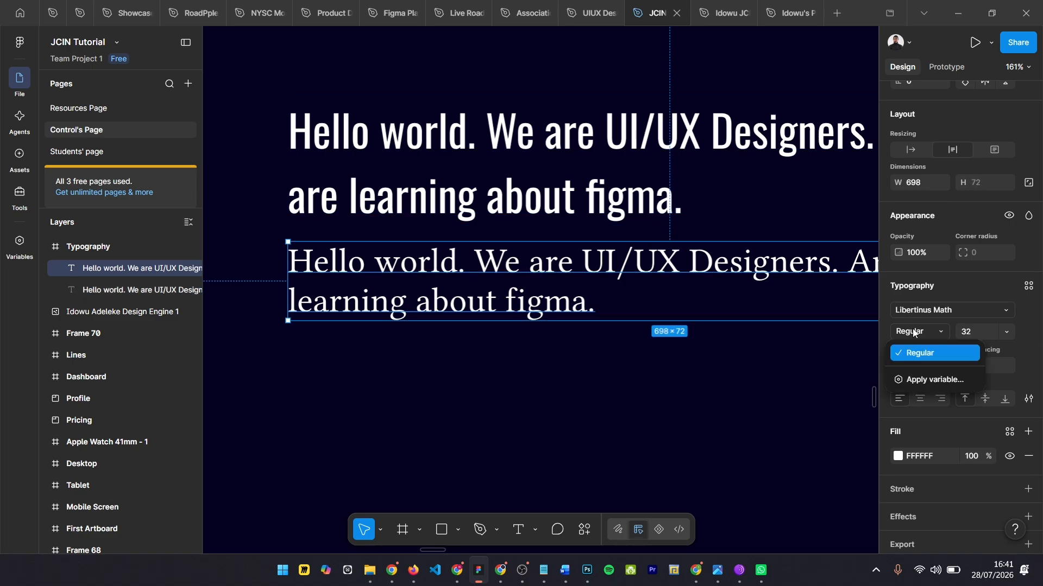
pyautogui.click(920, 334)
# Step: Try the ExtraLight, Light, Regular and Medium weights on the Oswald text and finish with SemiBold
pyautogui.click(620, 162)
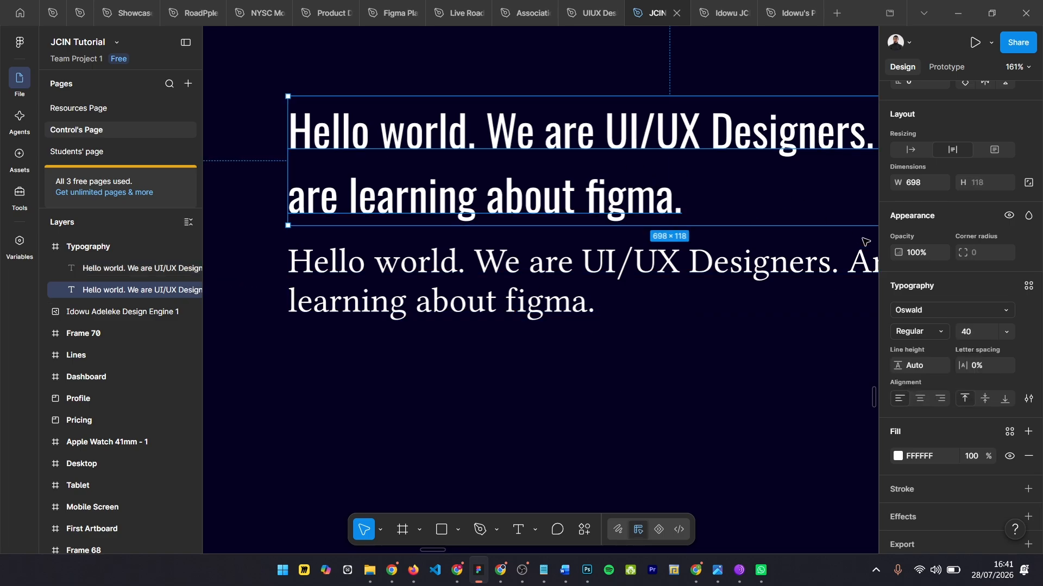
pyautogui.click(916, 335)
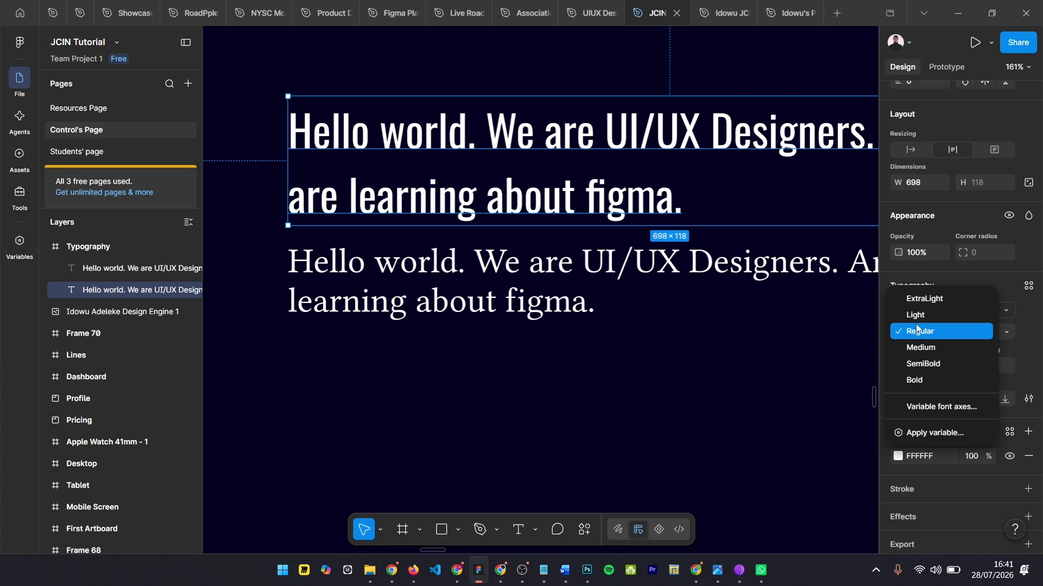
pyautogui.click(922, 299)
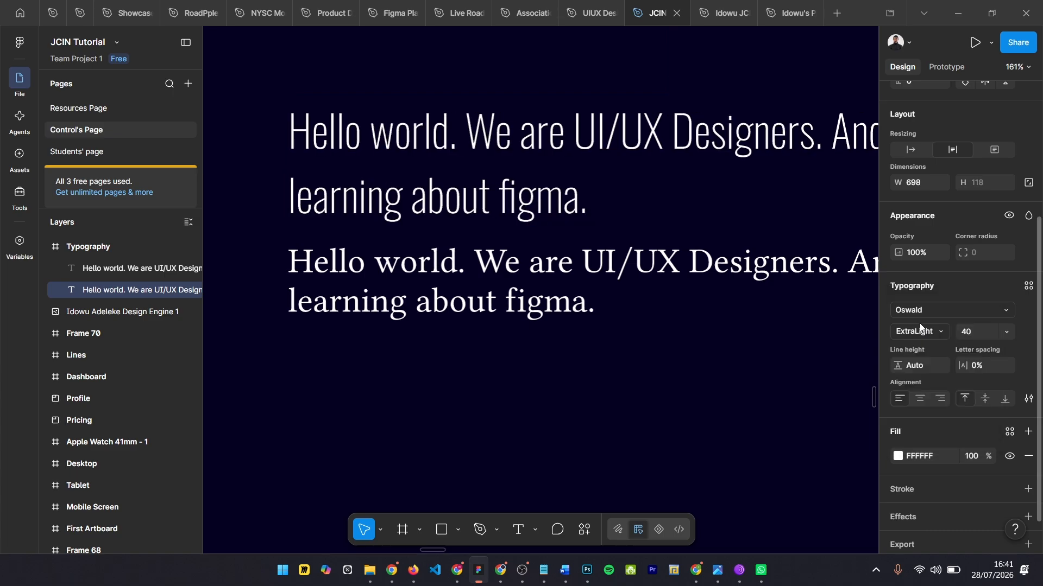
pyautogui.click(921, 329)
pyautogui.click(923, 344)
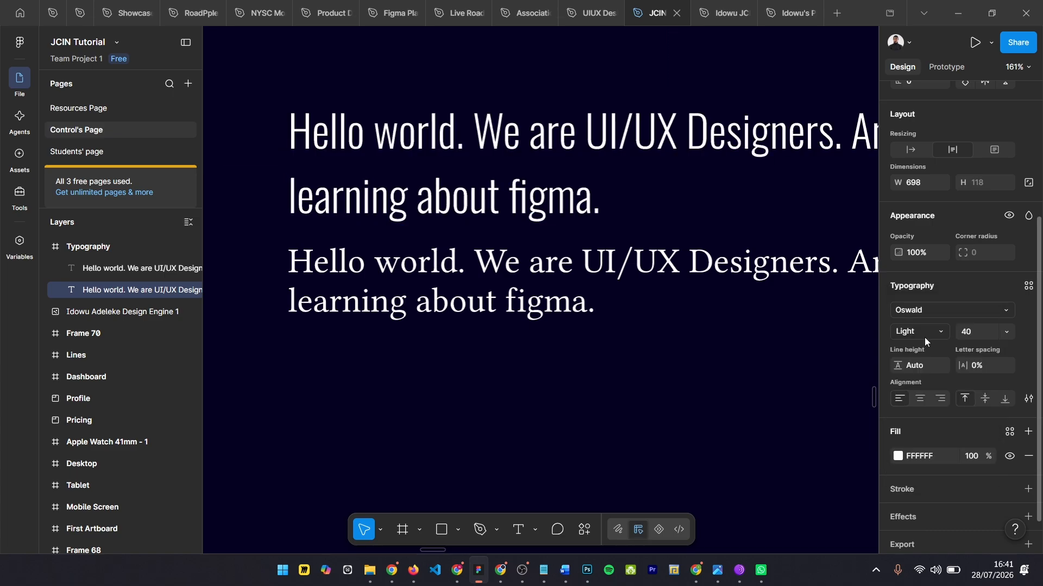
pyautogui.click(924, 337)
pyautogui.click(920, 345)
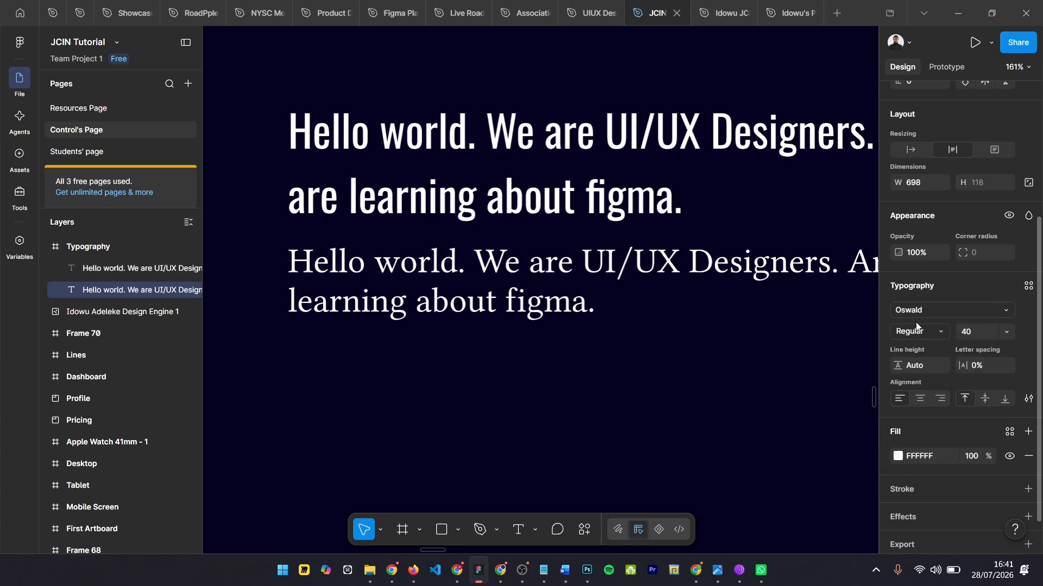
pyautogui.click(916, 327)
pyautogui.click(916, 346)
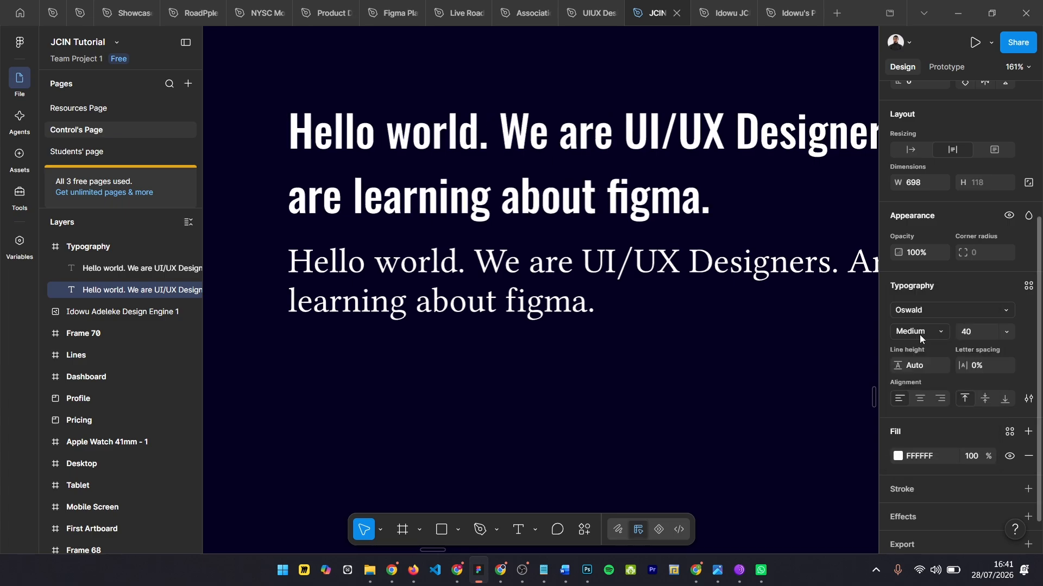
pyautogui.click(920, 335)
pyautogui.click(921, 351)
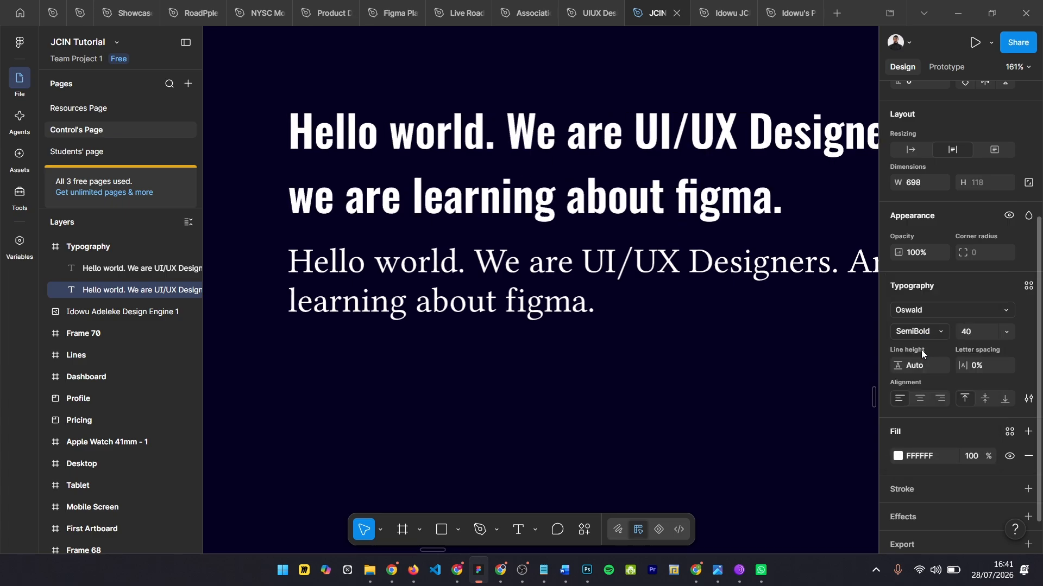
# Step: Check the weight options of the Libertinus Math text again, keeping it at Regular
pyautogui.click(573, 245)
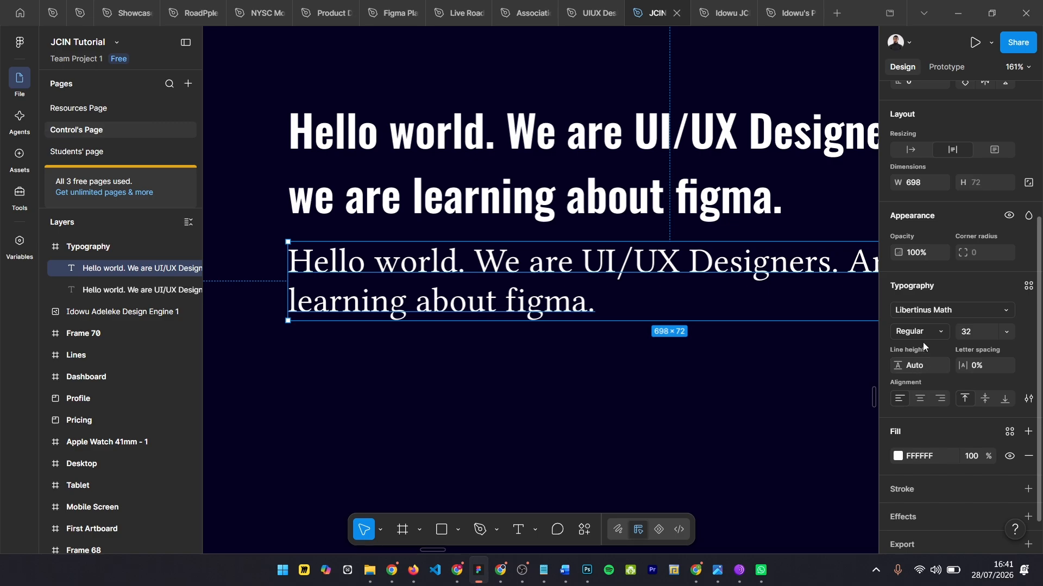
pyautogui.click(919, 331)
pyautogui.click(923, 352)
# Step: Examine the spacing between the two lines of the Oswald text up close
pyautogui.click(493, 143)
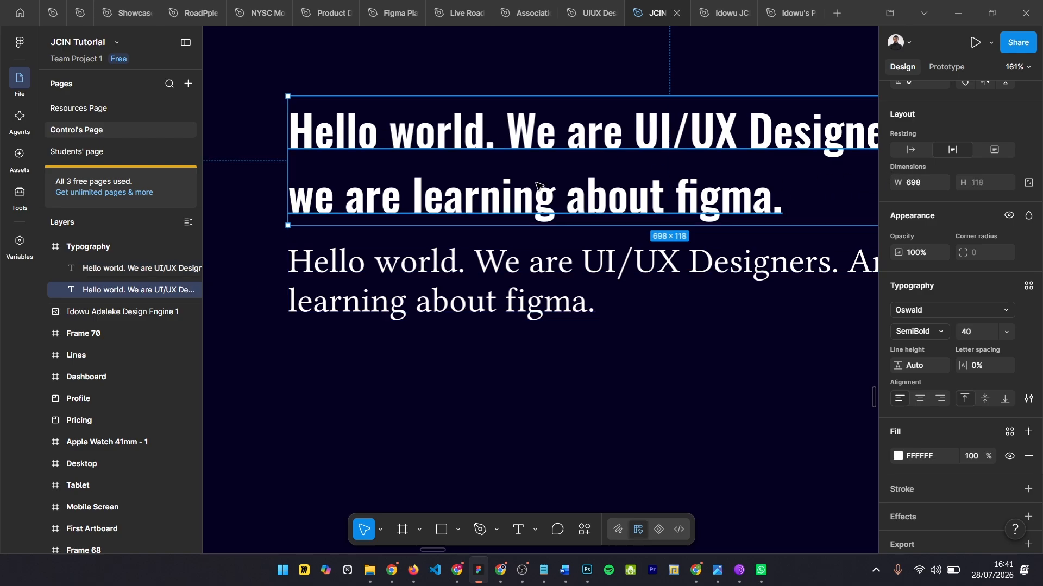
pyautogui.scroll(4, 310, 163)
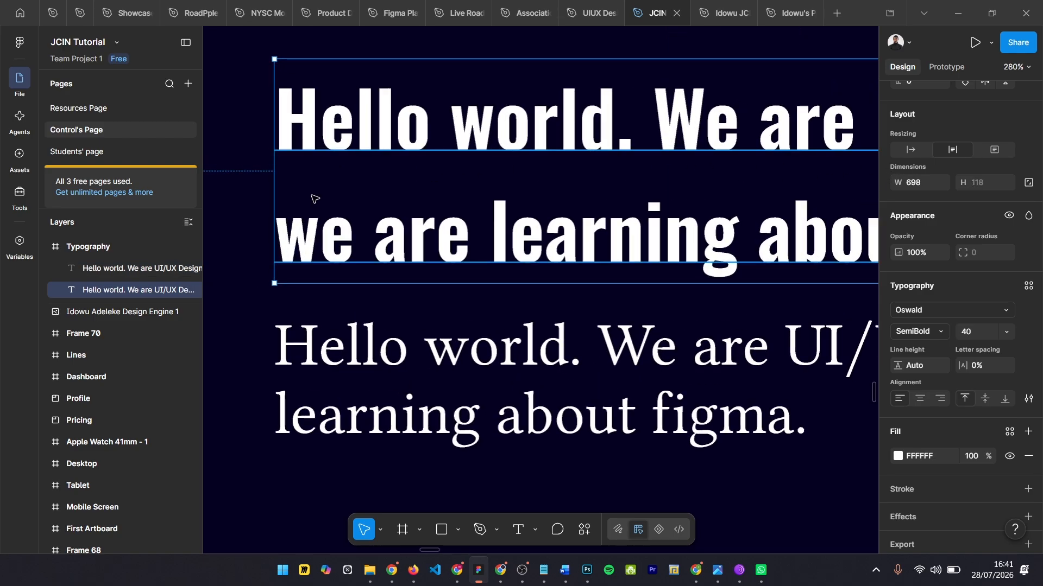
pyautogui.scroll(1, 223, 151)
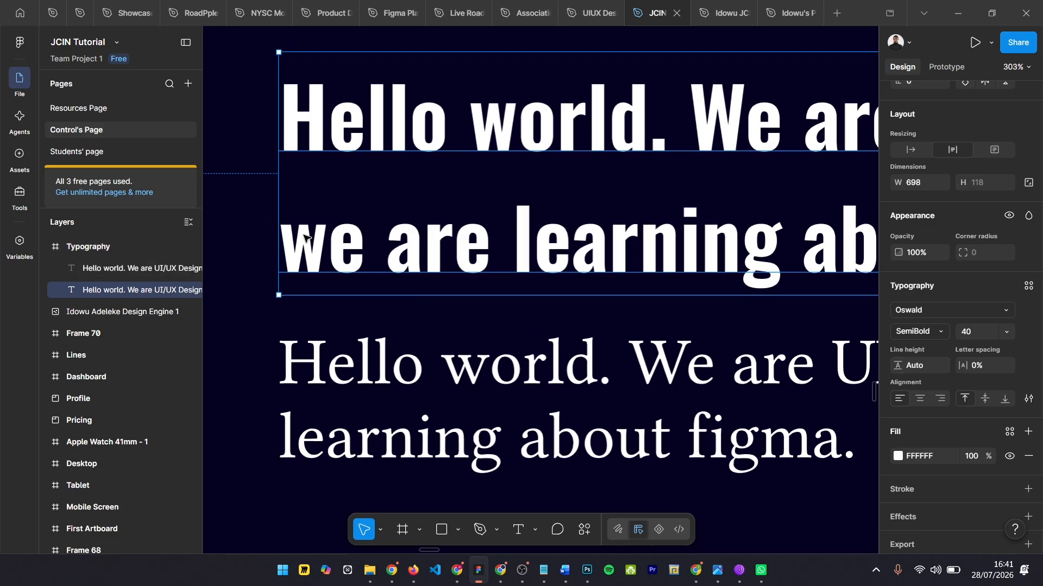
pyautogui.scroll(-5, 315, 163)
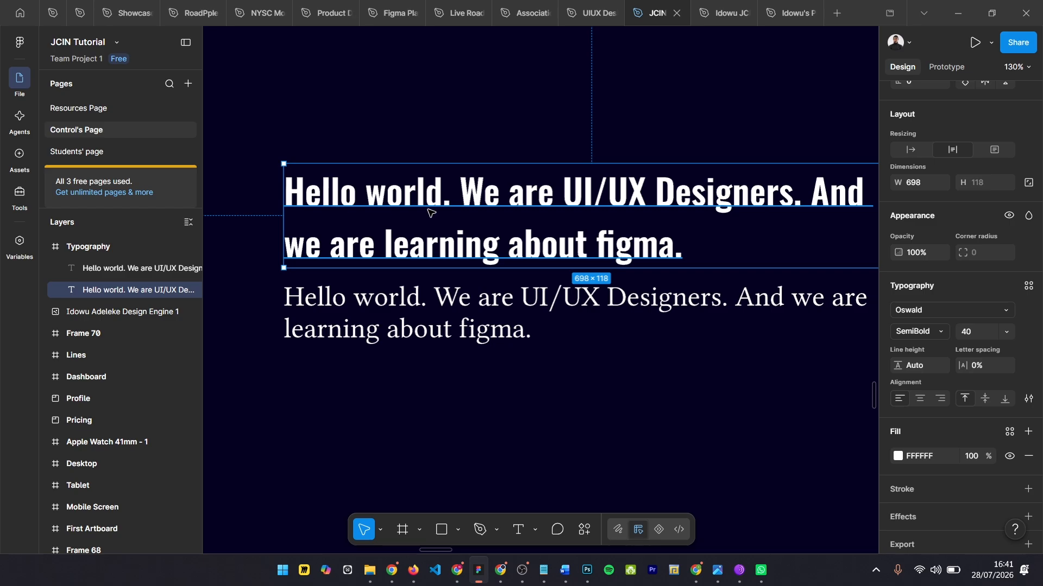
pyautogui.scroll(-2, 428, 212)
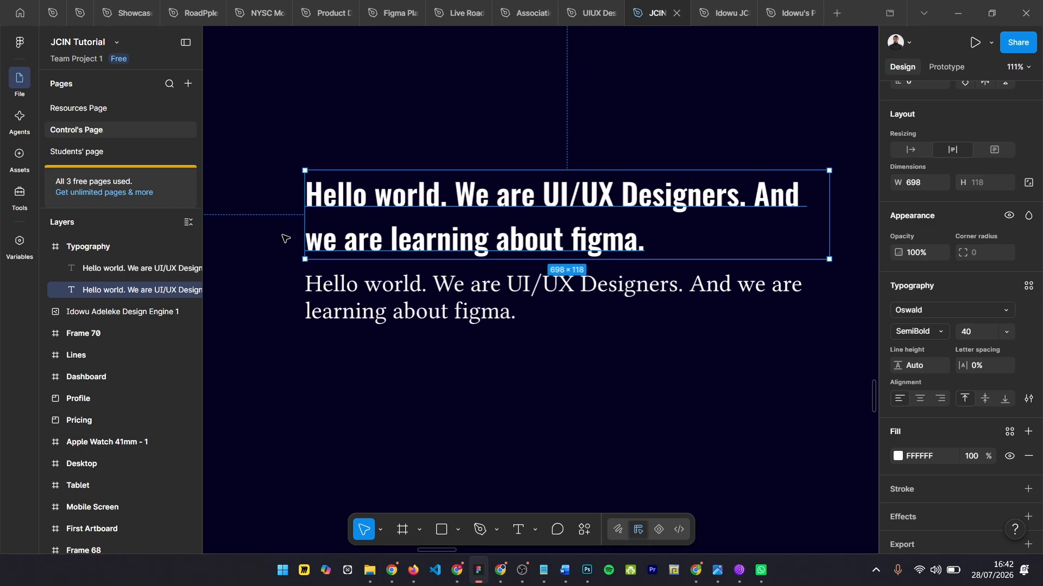
pyautogui.scroll(3, 315, 225)
pyautogui.scroll(-2, 339, 230)
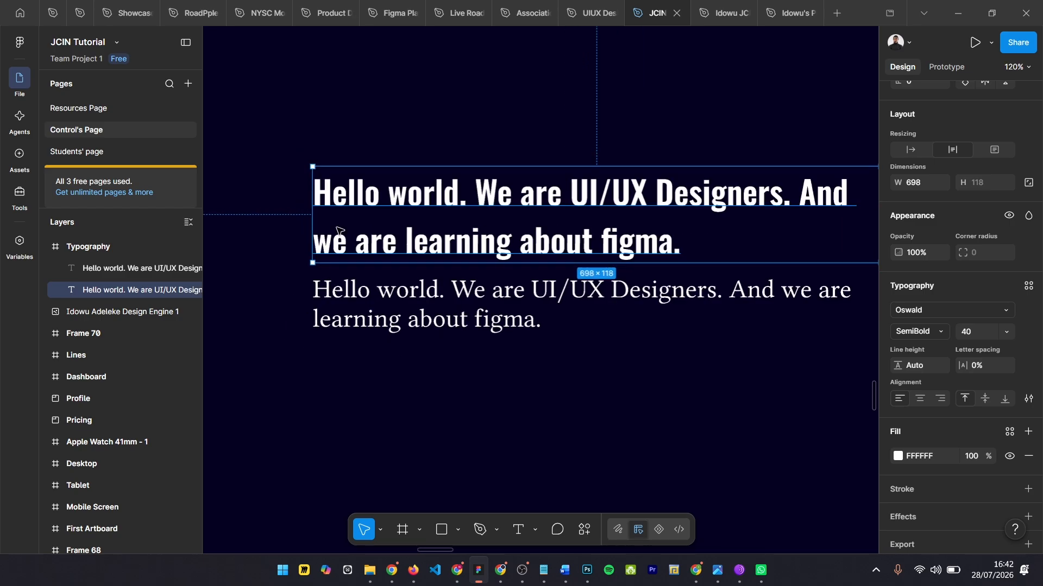
pyautogui.scroll(5, 377, 225)
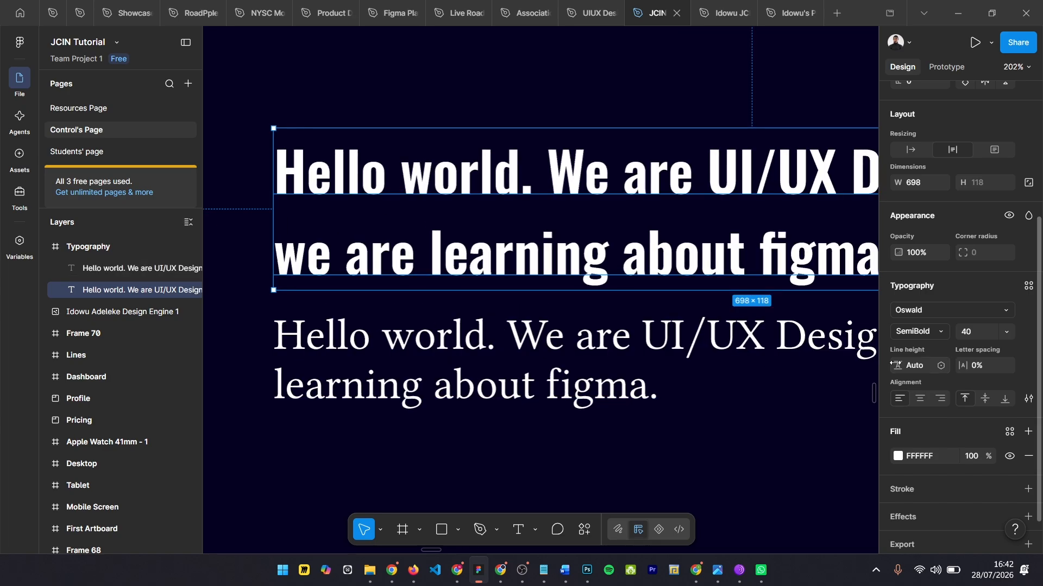
# Step: Try line heights of 156.8%, 150% and 140% on the Oswald text
pyautogui.moveTo(893, 365)
pyautogui.mouseDown()
pyautogui.moveTo(978, 365)
pyautogui.moveTo(14, 353)
pyautogui.moveTo(114, 347)
pyautogui.moveTo(366, 371)
pyautogui.moveTo(876, 364)
pyautogui.mouseUp()
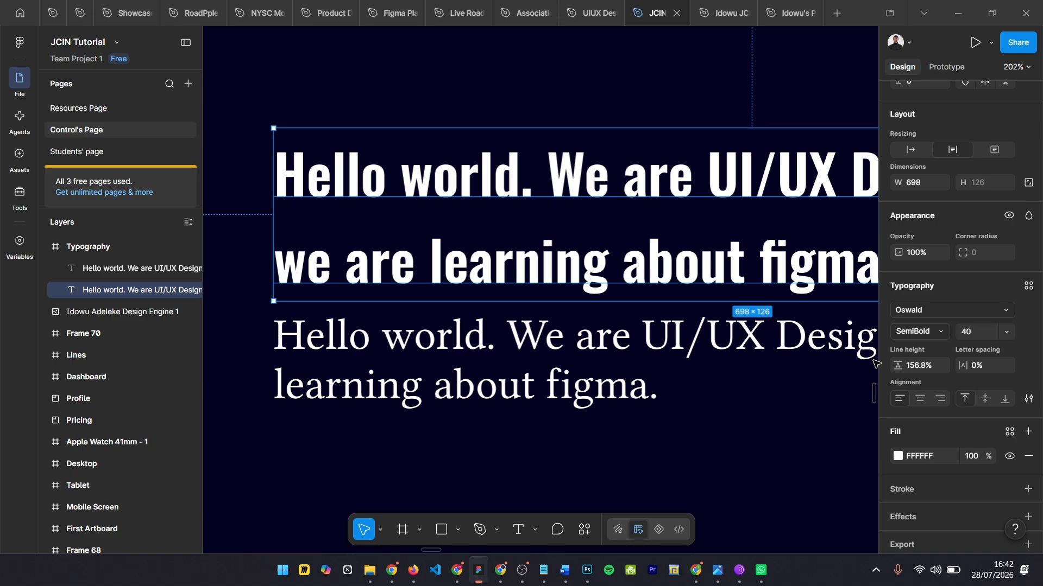
pyautogui.hotkey('ctrl', 'z')
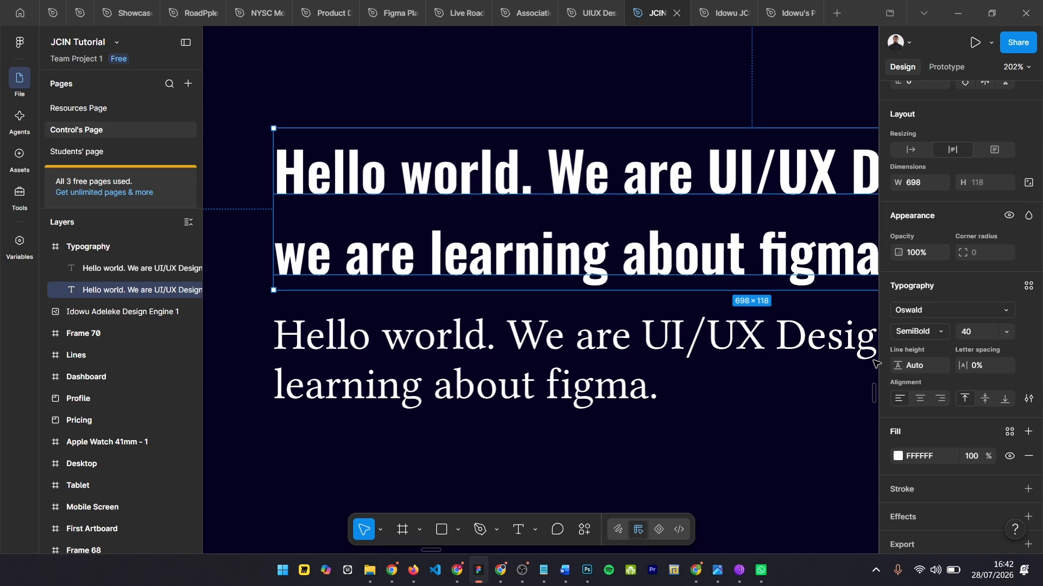
pyautogui.click(919, 368)
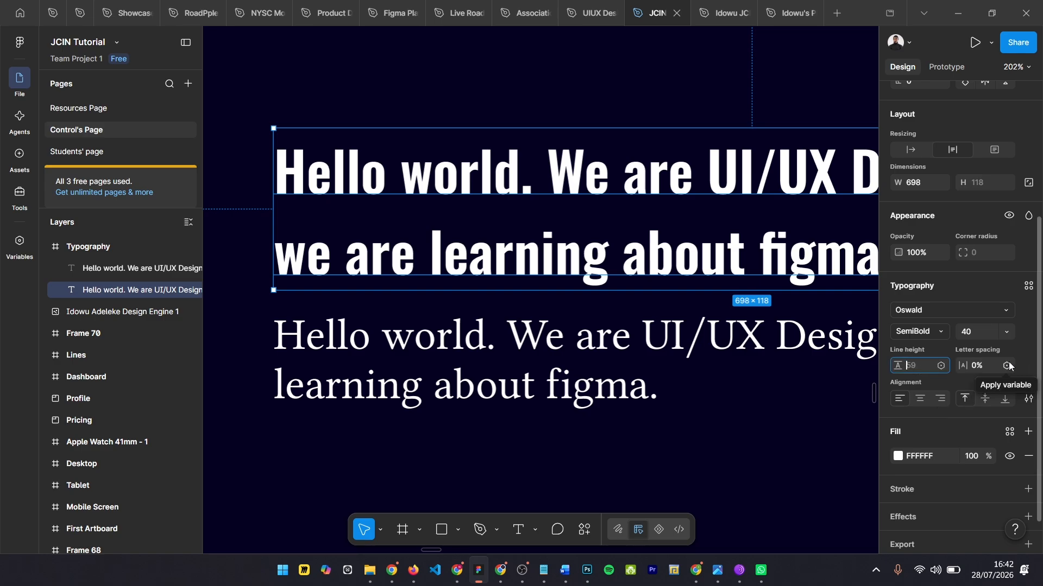
pyautogui.write('150%')
pyautogui.press('Return')
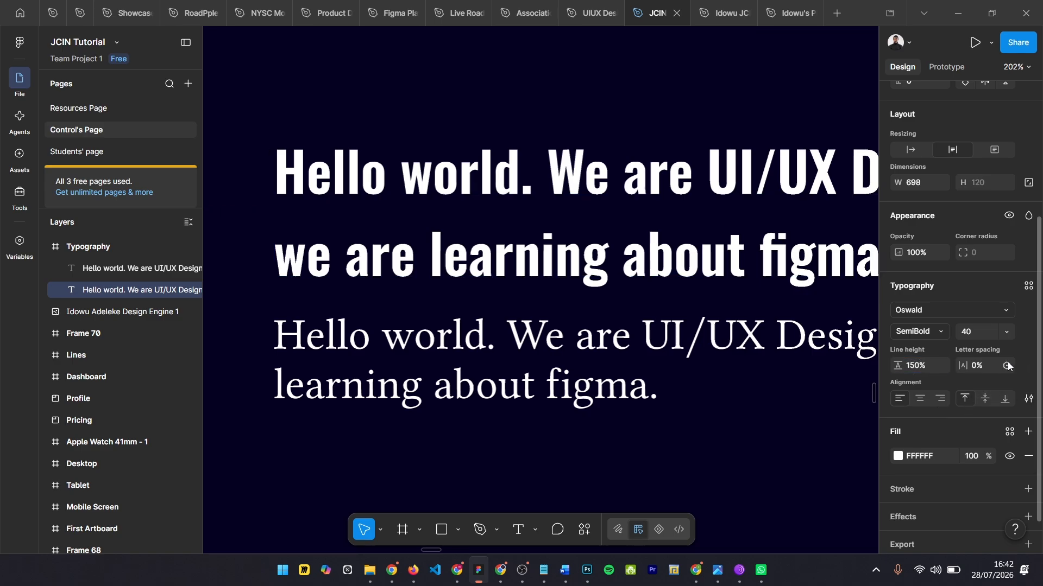
pyautogui.click(917, 368)
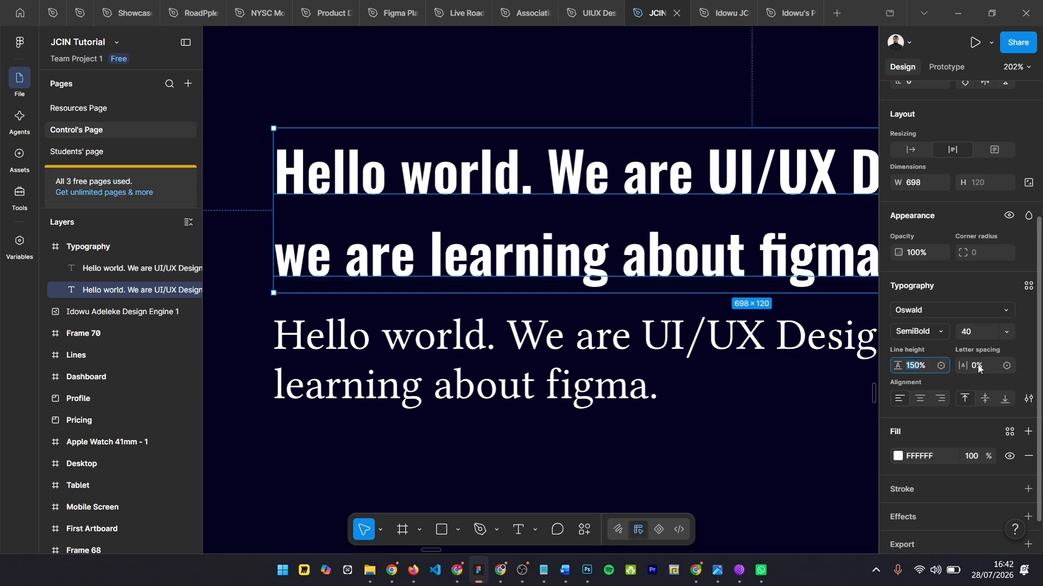
pyautogui.write('140')
pyautogui.press('Return')
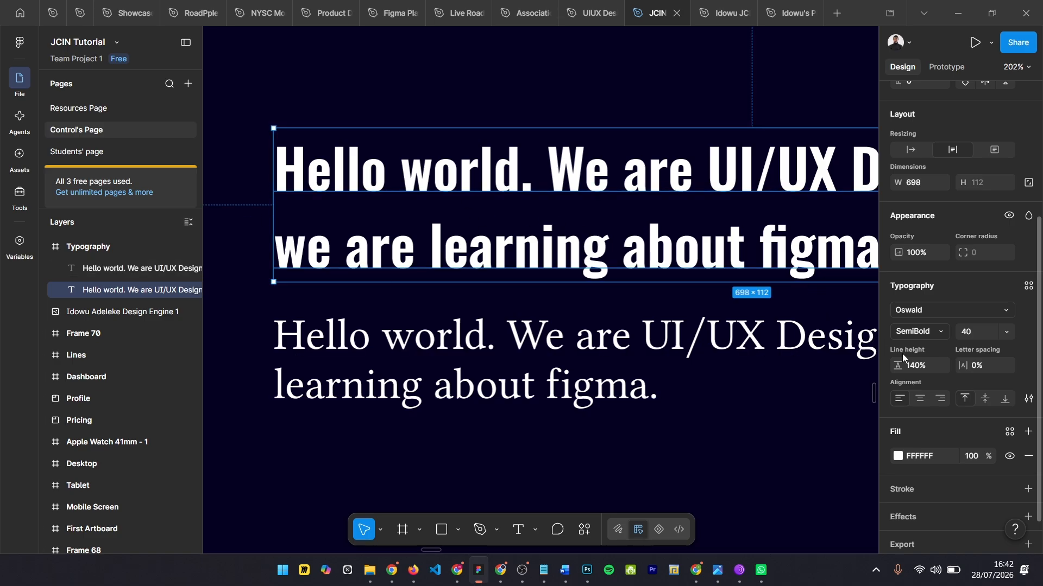
# Step: Set the line height of the Oswald text to 120%
pyautogui.click(914, 368)
pyautogui.write('120')
pyautogui.press('Return')
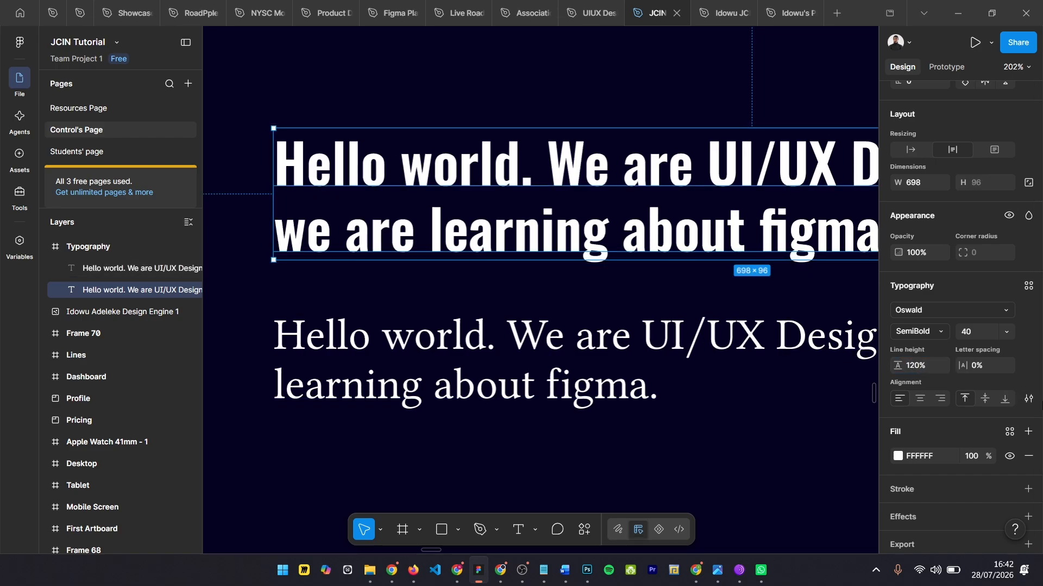
# Step: Try a letter spacing of 35% on the Oswald text and undo it
pyautogui.scroll(5, 283, 165)
pyautogui.scroll(5, 283, 166)
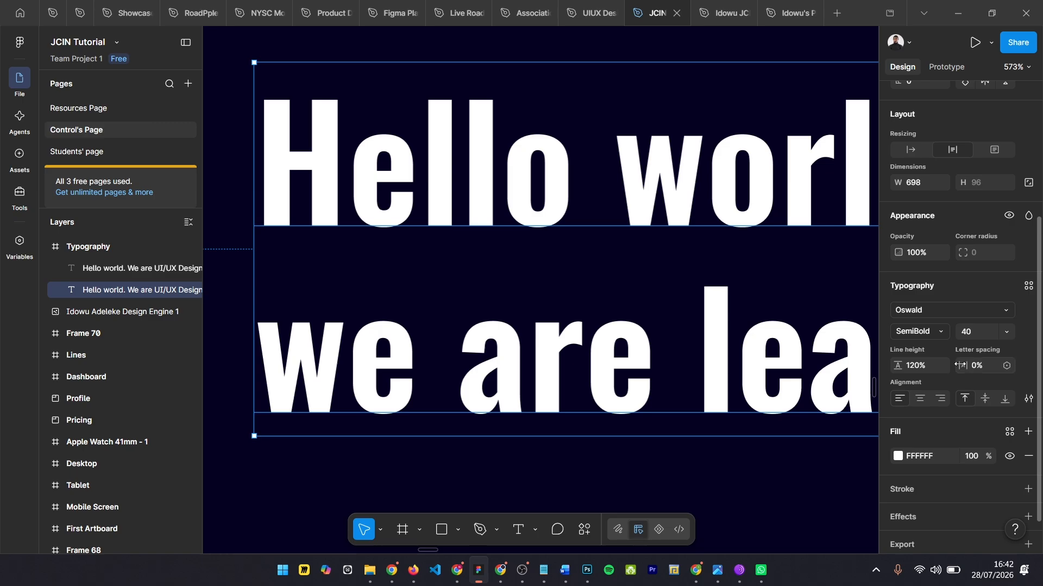
pyautogui.moveTo(996, 361)
pyautogui.mouseDown()
pyautogui.moveTo(1034, 361)
pyautogui.moveTo(1011, 361)
pyautogui.mouseUp()
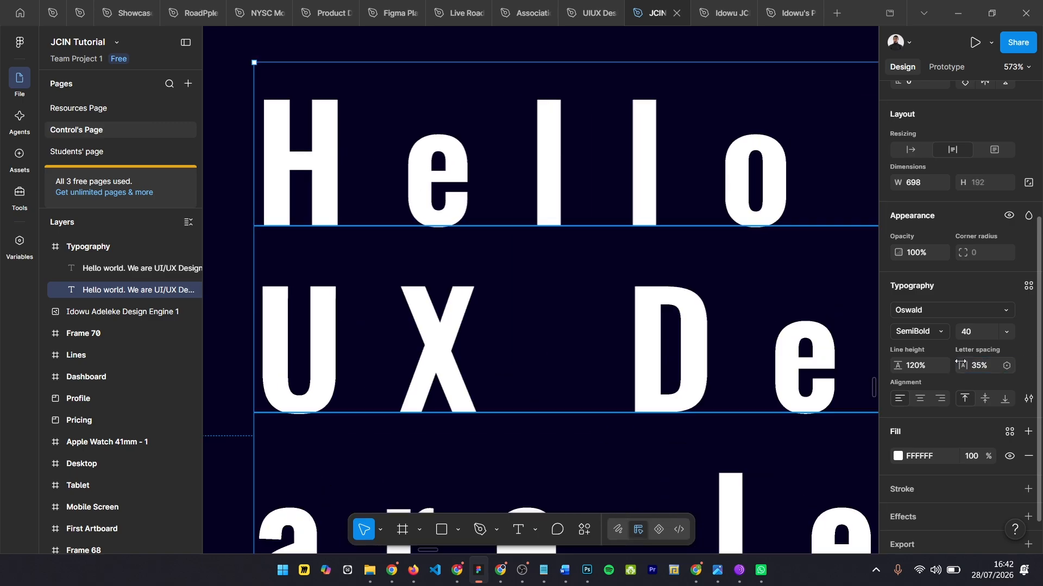
pyautogui.hotkey('ctrl', 'z')
pyautogui.scroll(-1, 455, 274)
pyautogui.scroll(-1, 455, 274)
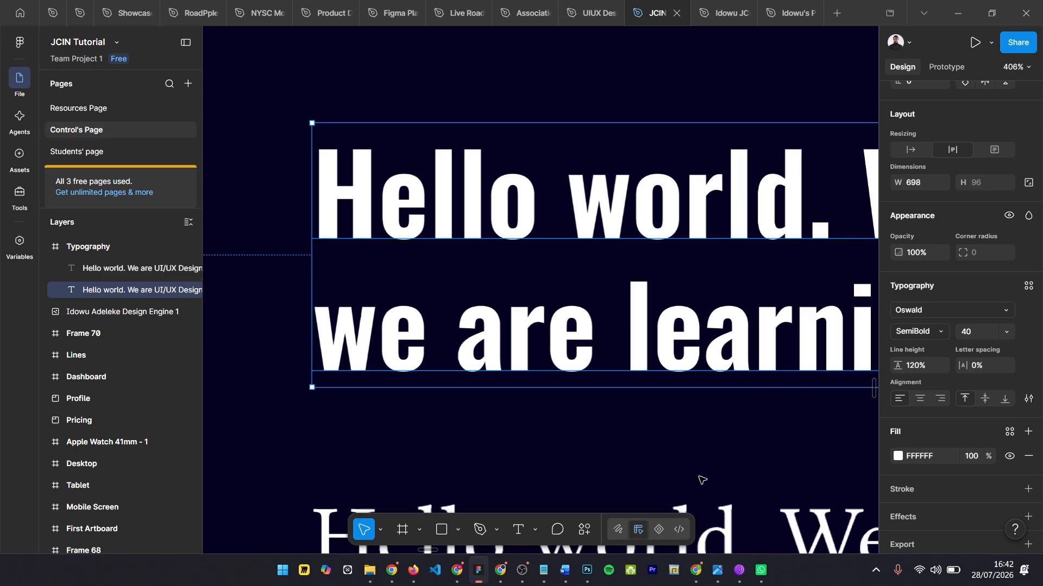
pyautogui.scroll(-1, 627, 295)
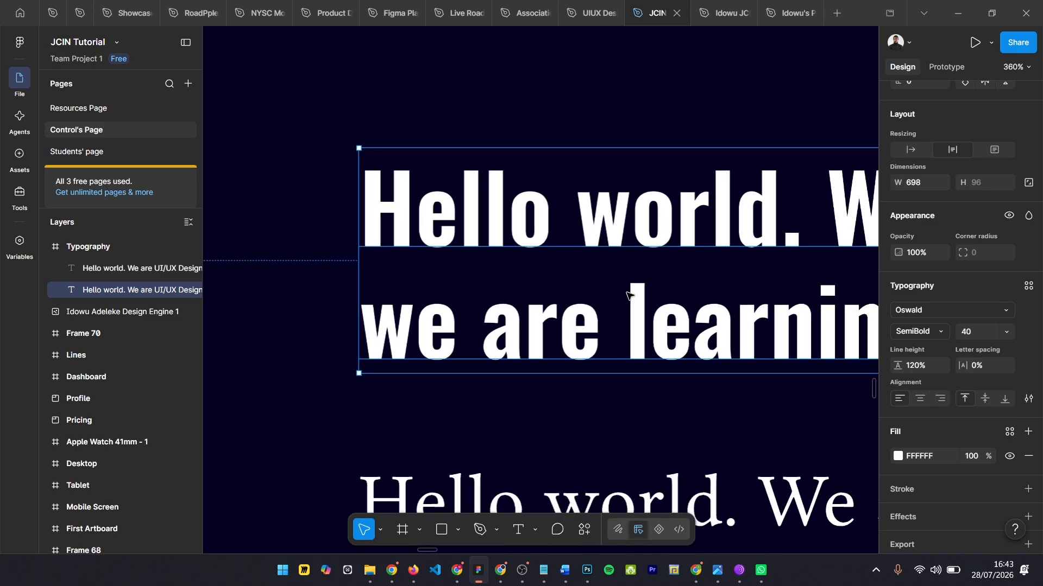
pyautogui.scroll(-1, 628, 295)
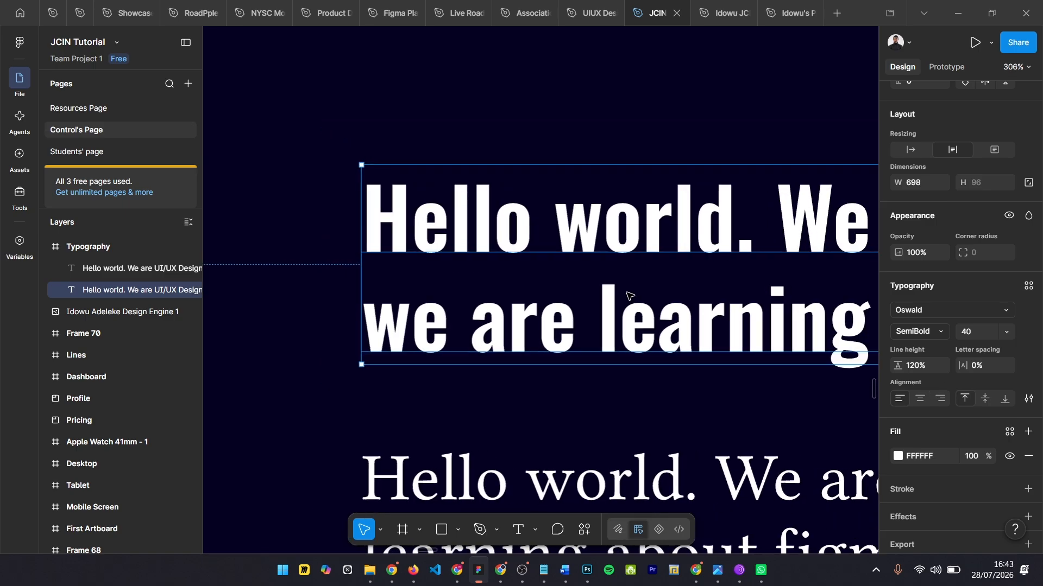
pyautogui.click(520, 574)
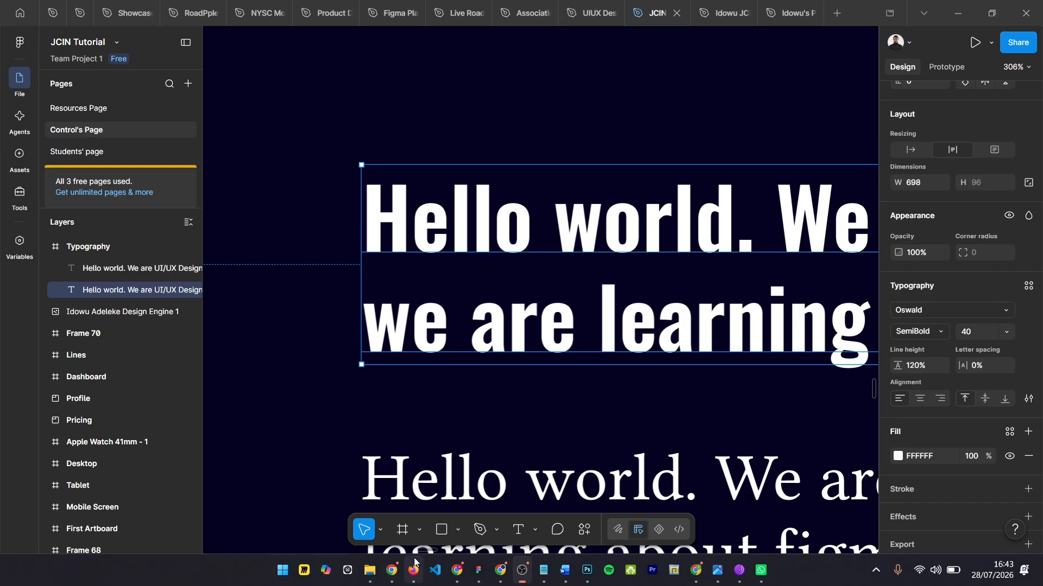
pyautogui.click(479, 570)
# Step: Try centre alignment on the Oswald text and finish with it right-aligned
pyautogui.hscroll(3, 541, 348)
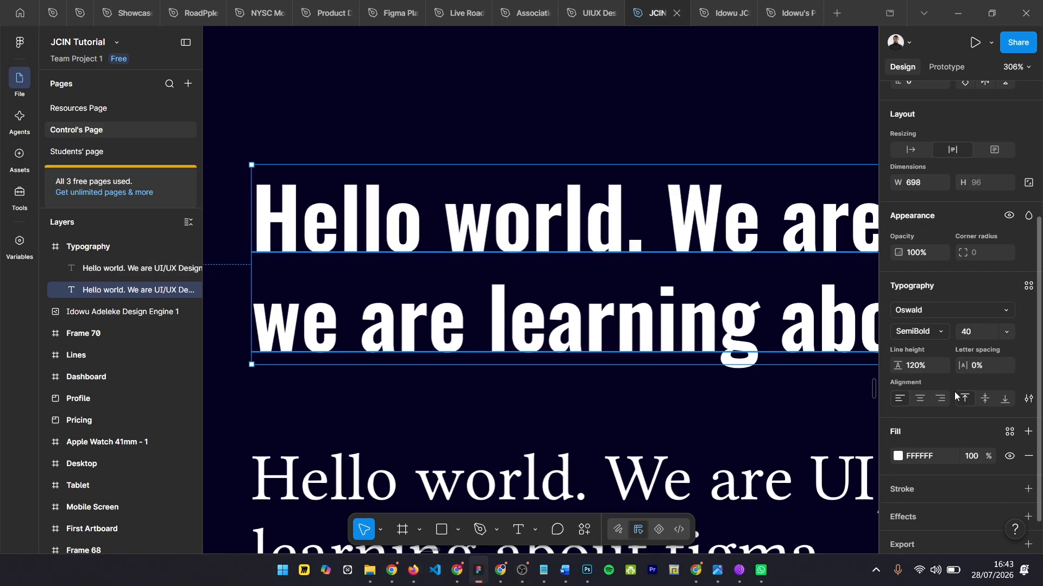
pyautogui.scroll(-2, 449, 286)
pyautogui.scroll(-4, 449, 286)
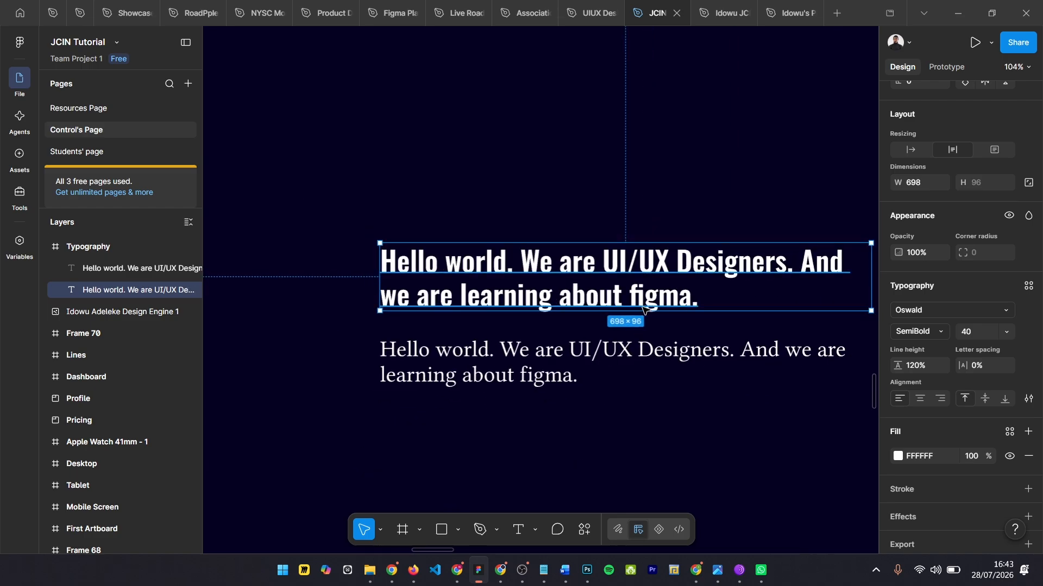
pyautogui.click(918, 404)
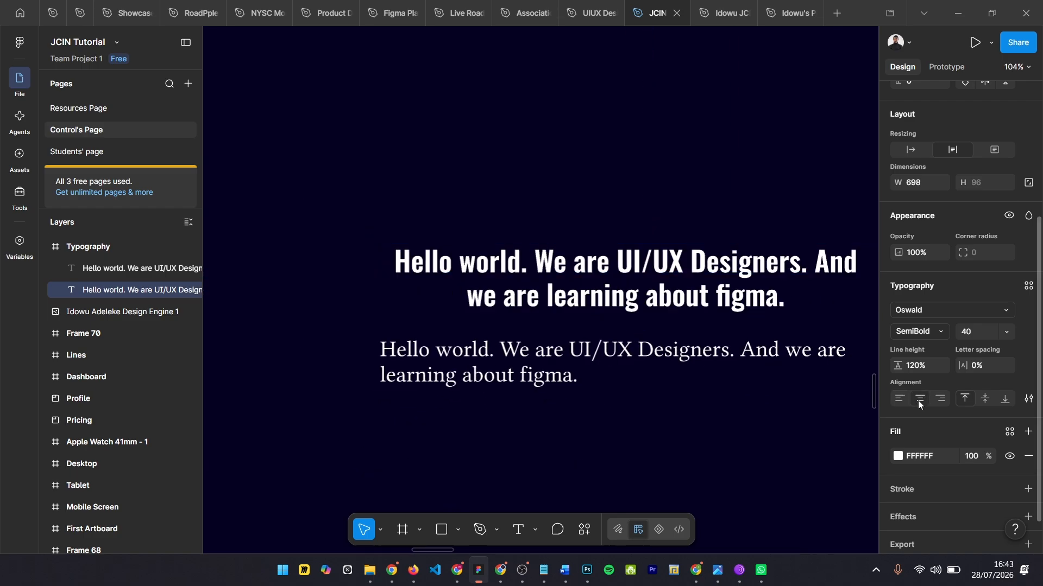
pyautogui.hscroll(1, 841, 355)
pyautogui.hscroll(1, 841, 356)
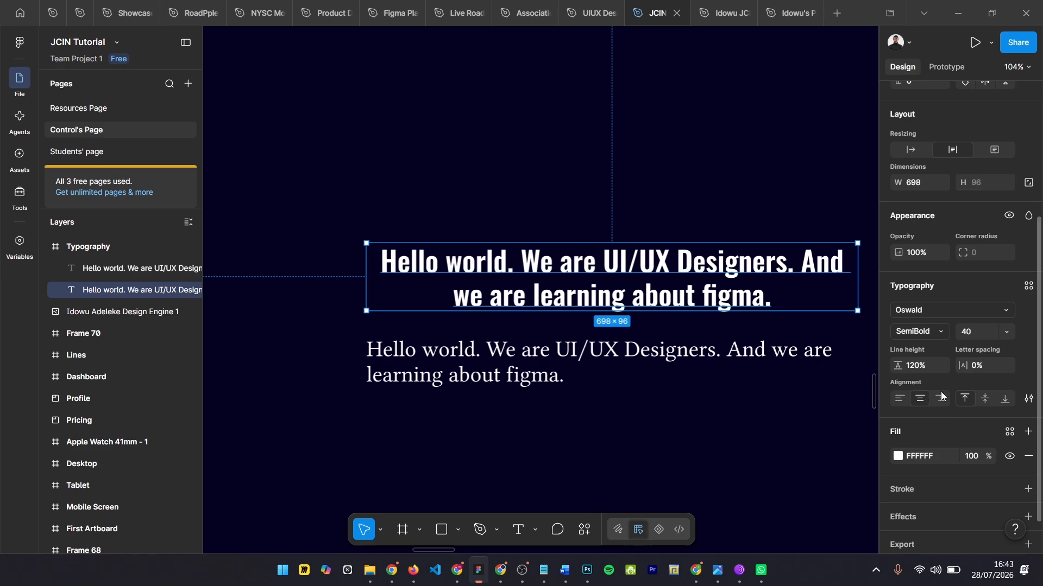
pyautogui.click(940, 401)
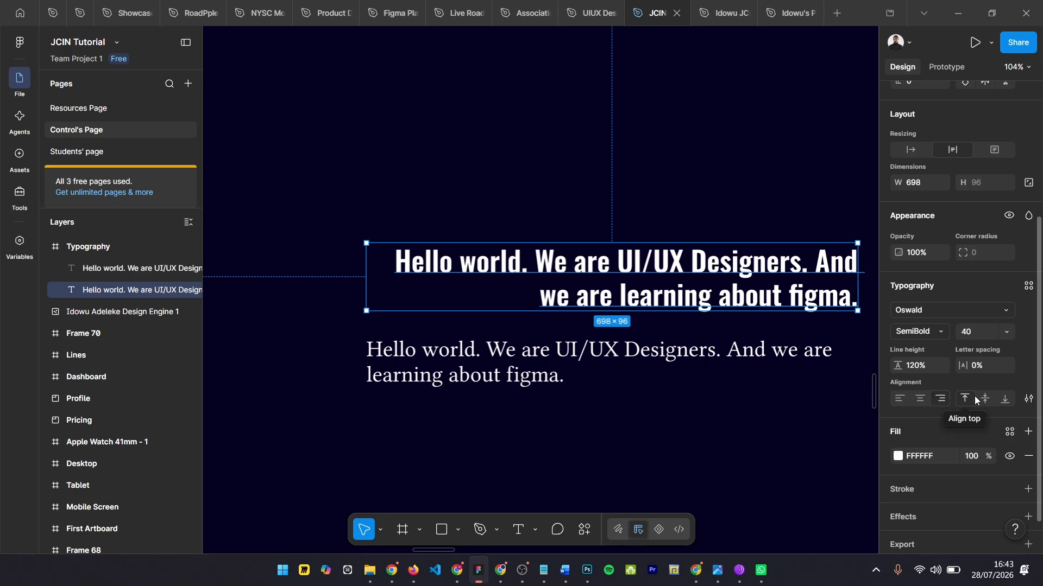
# Step: Stretch the Oswald text box upward to a height of about 206, try middle vertical alignment and finish with bottom alignment
pyautogui.moveTo(562, 243); pyautogui.dragTo(554, 163)
pyautogui.hscroll(1, 603, 242)
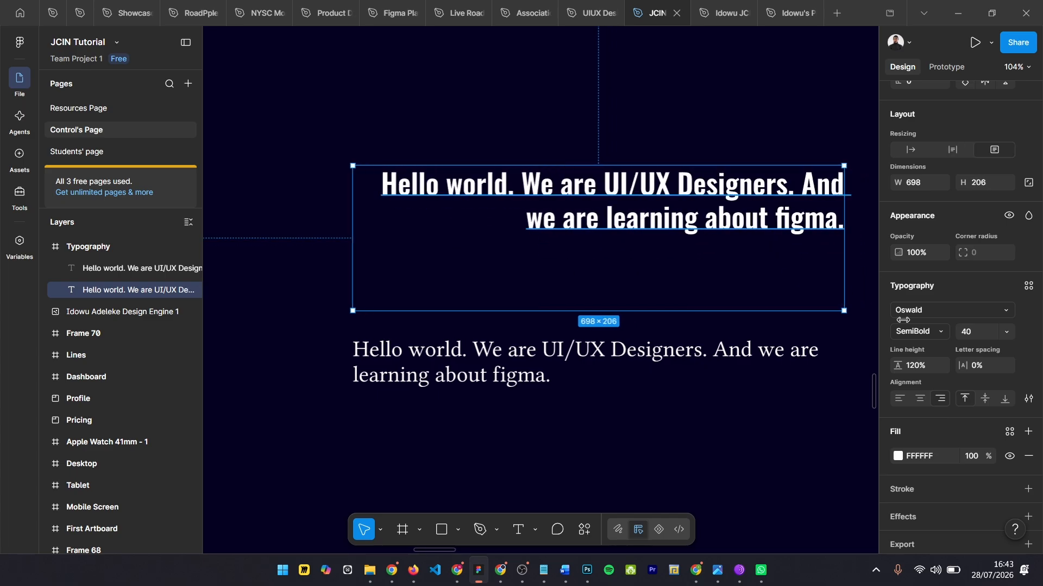
pyautogui.click(984, 399)
pyautogui.click(1004, 402)
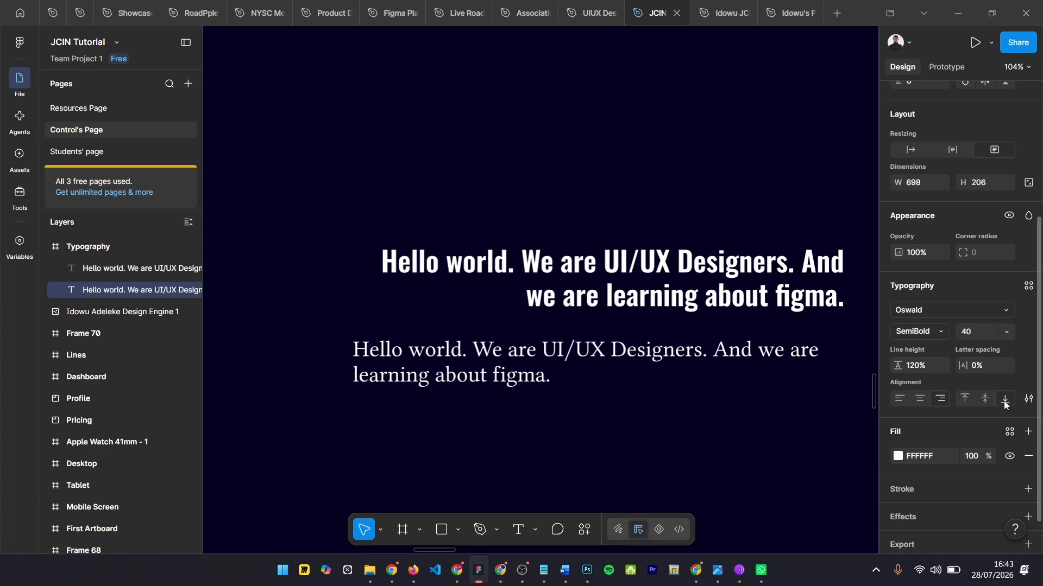
# Step: Centre-align the Oswald text, fit its box to the text with auto height, and set its resizing back to fixed size
pyautogui.click(926, 400)
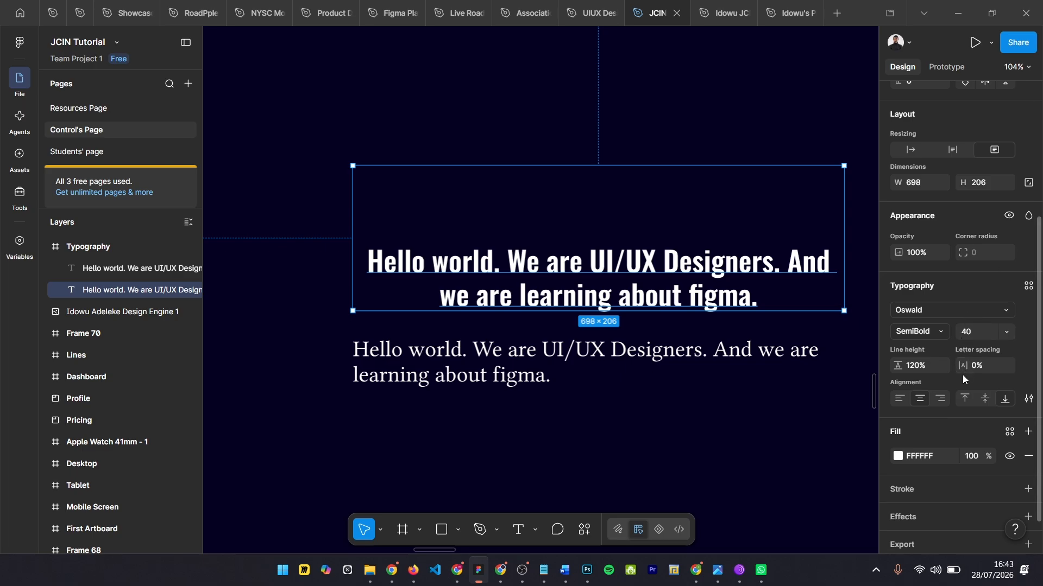
pyautogui.click(952, 151)
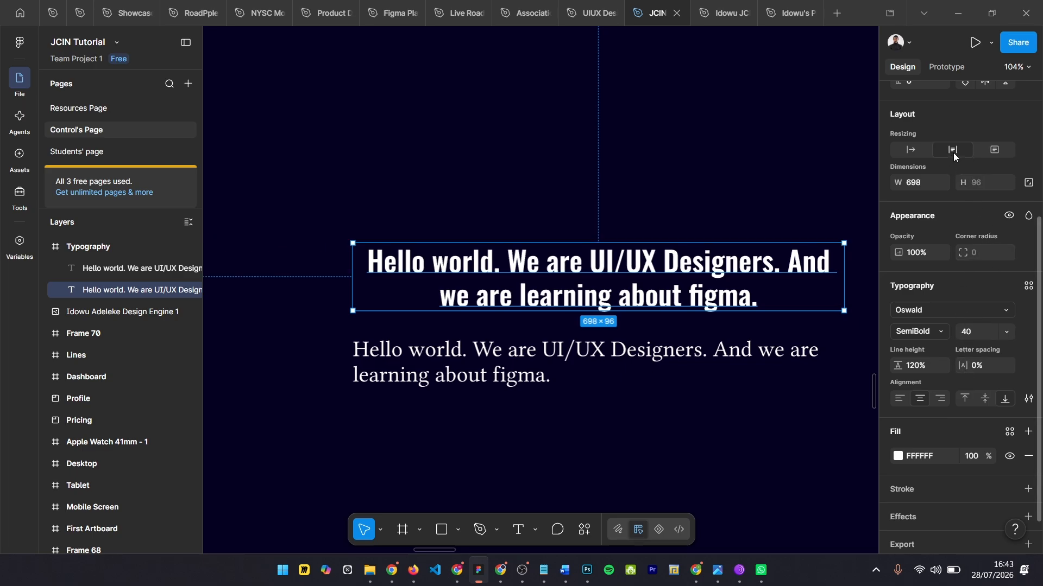
pyautogui.click(995, 152)
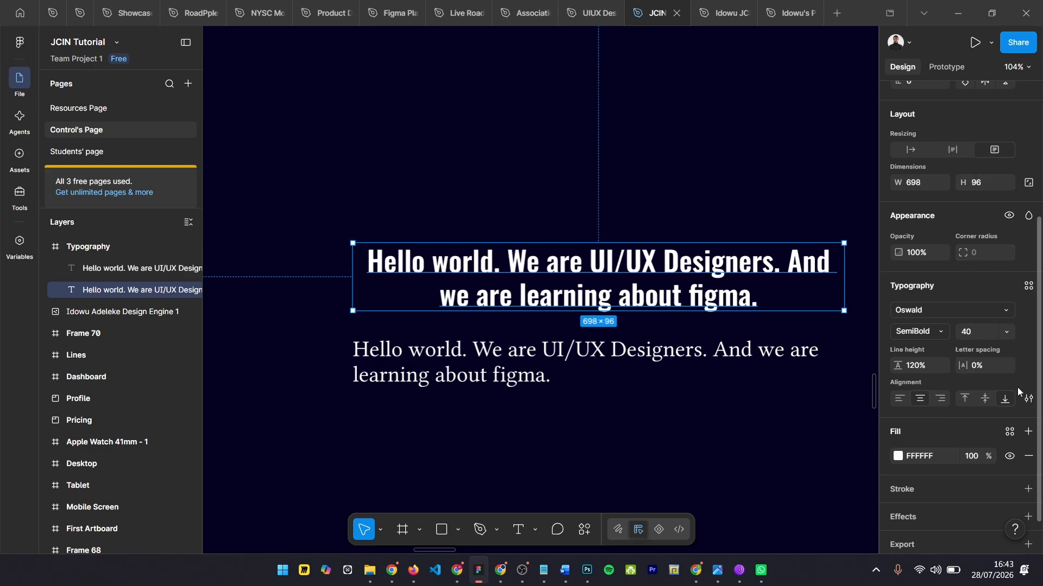
# Step: Open the Oswald text's type settings, try underline and strikethrough decoration, and view the detailed underline options
pyautogui.scroll(-1, 972, 392)
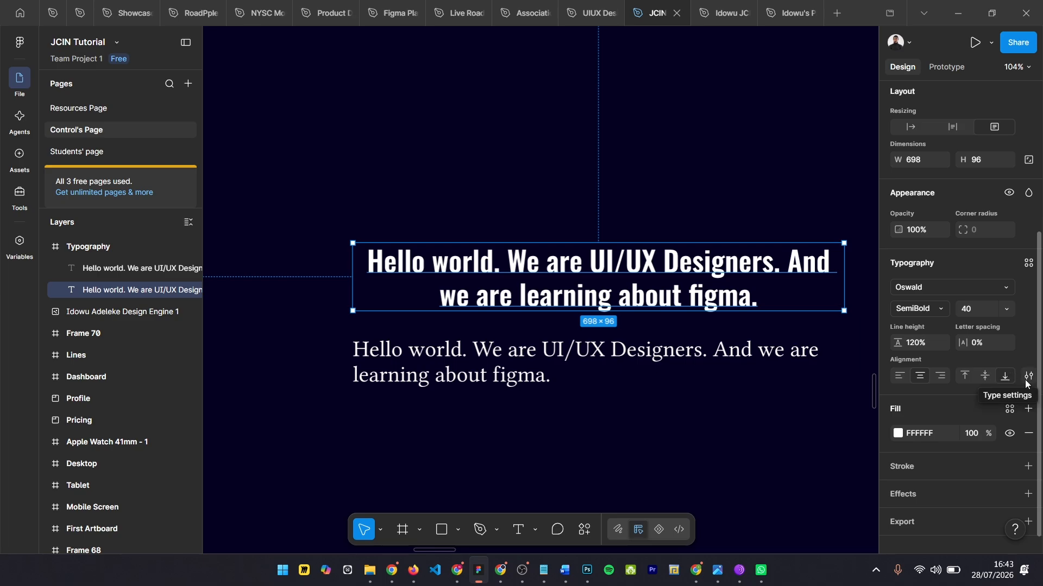
pyautogui.click(1029, 377)
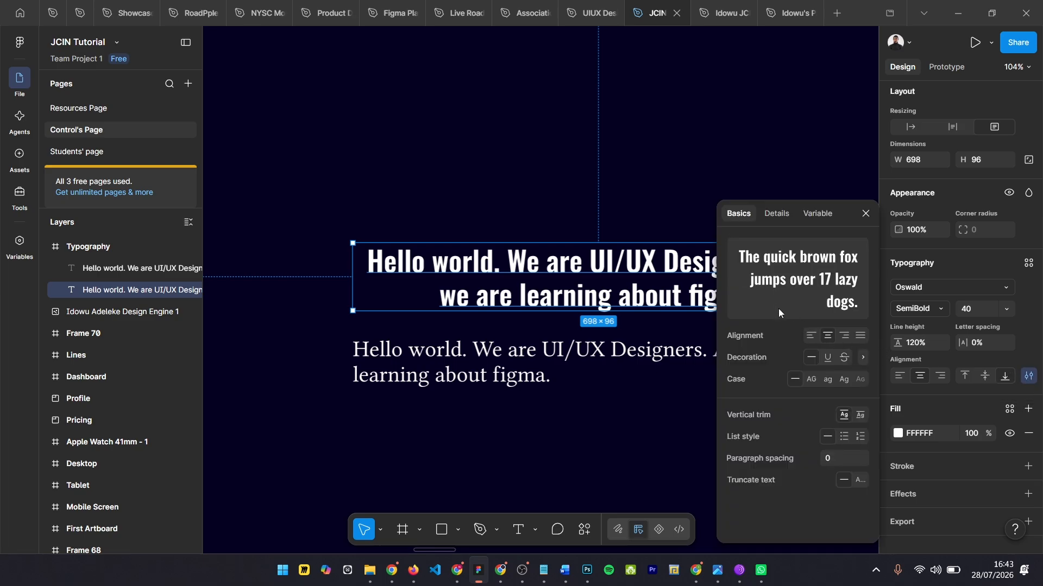
pyautogui.click(827, 361)
pyautogui.click(844, 358)
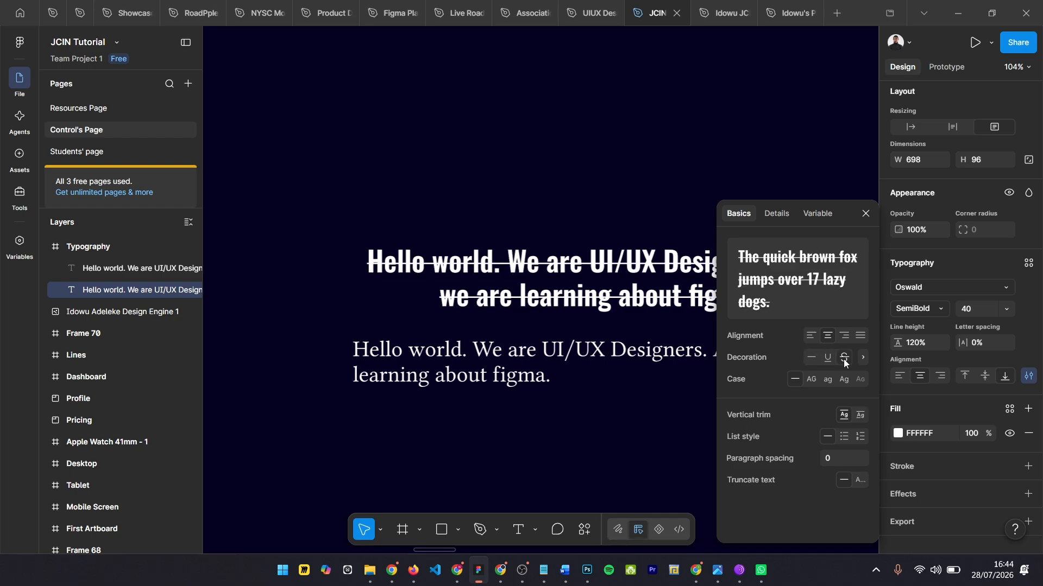
pyautogui.click(861, 359)
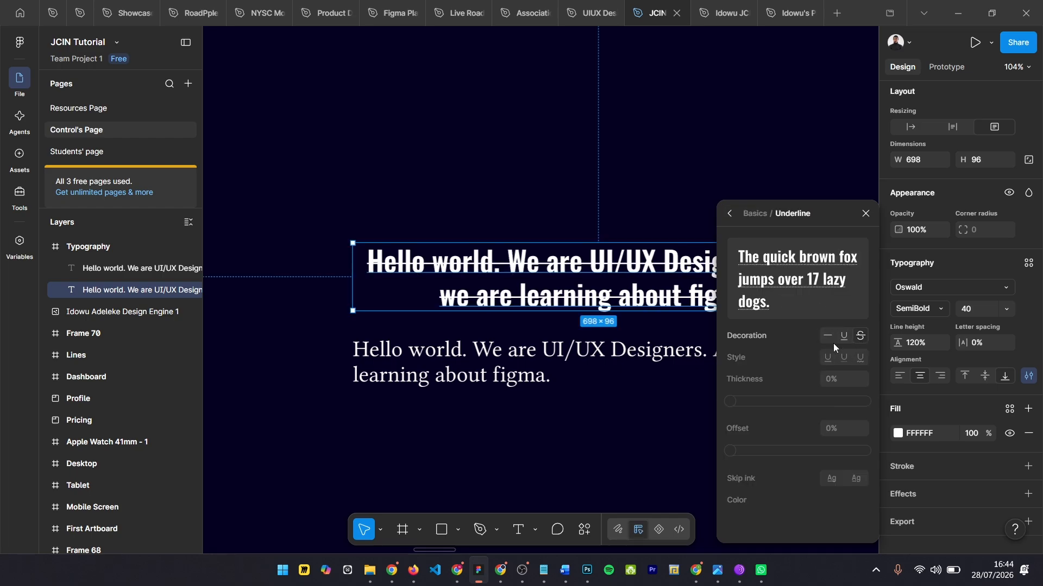
pyautogui.click(726, 214)
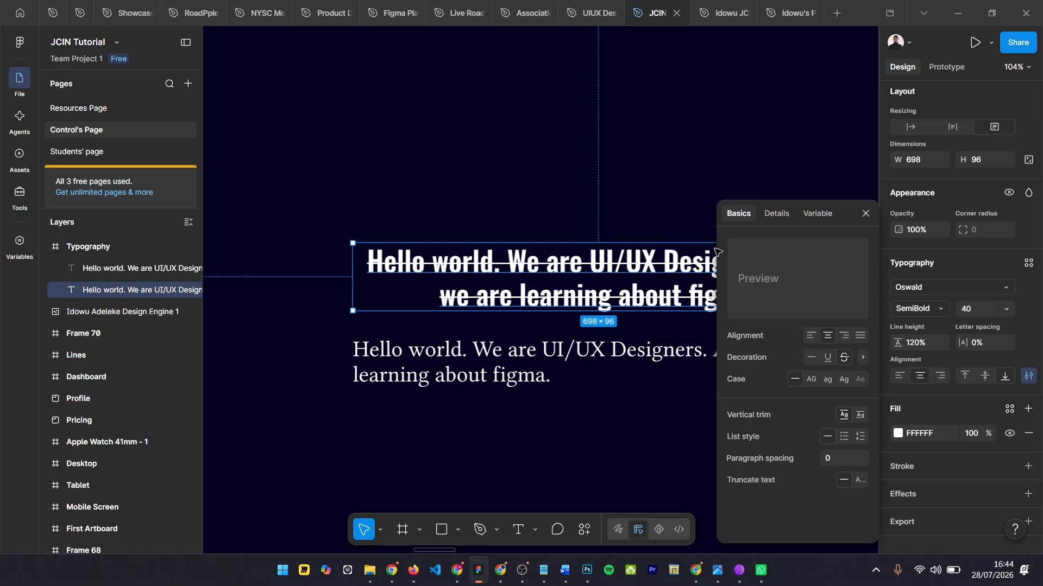
# Step: Try uppercase, lowercase and title case plus an underline on the Oswald text, and finish with no decoration and original case
pyautogui.click(810, 379)
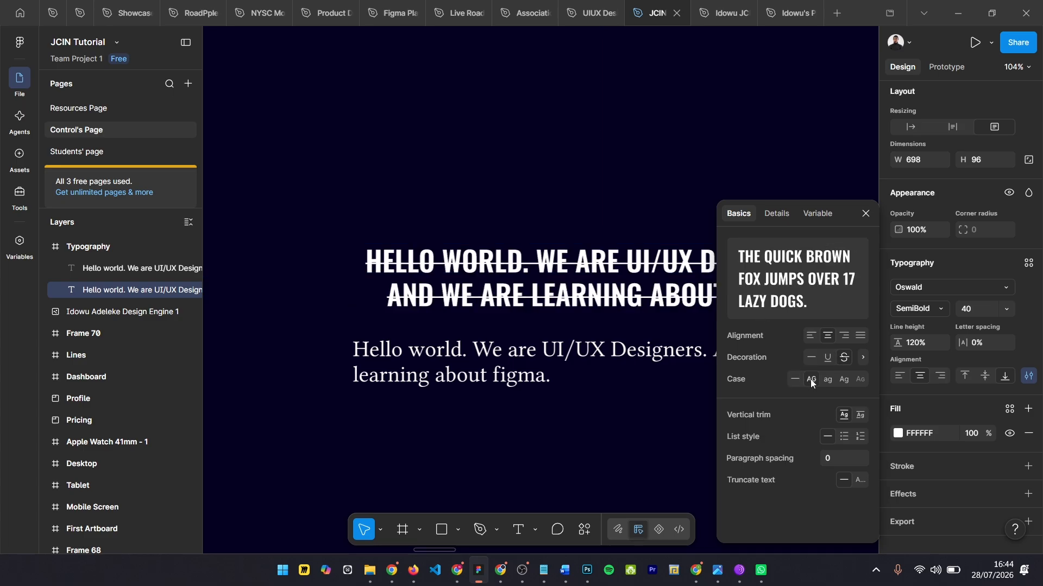
pyautogui.click(833, 358)
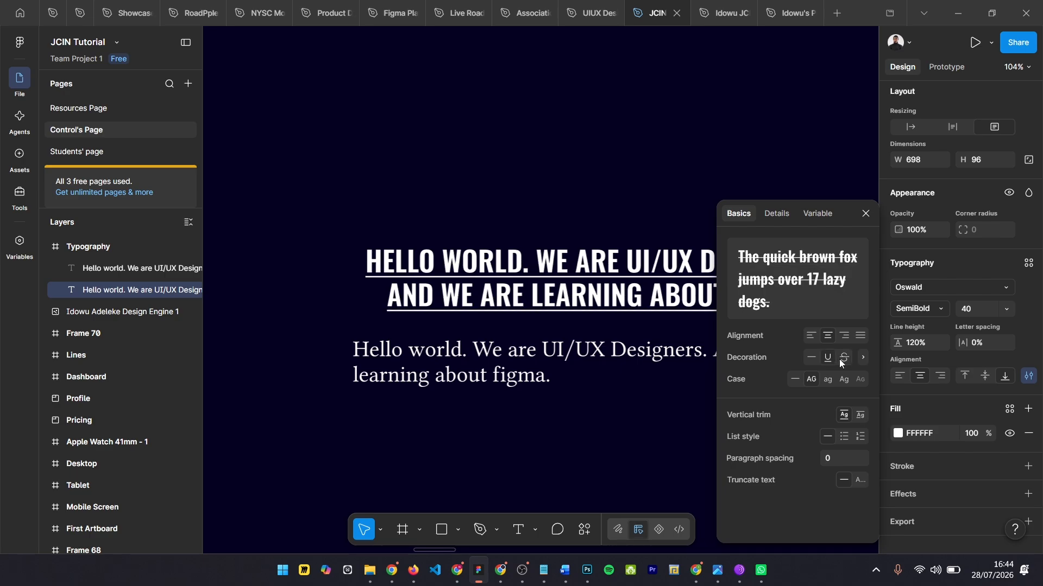
pyautogui.click(810, 358)
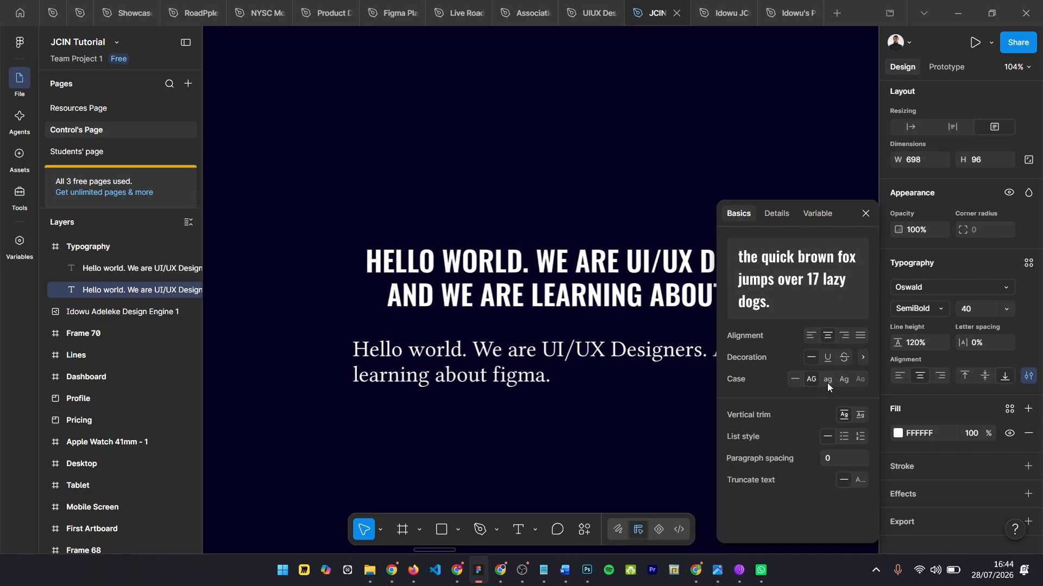
pyautogui.click(827, 383)
pyautogui.click(845, 380)
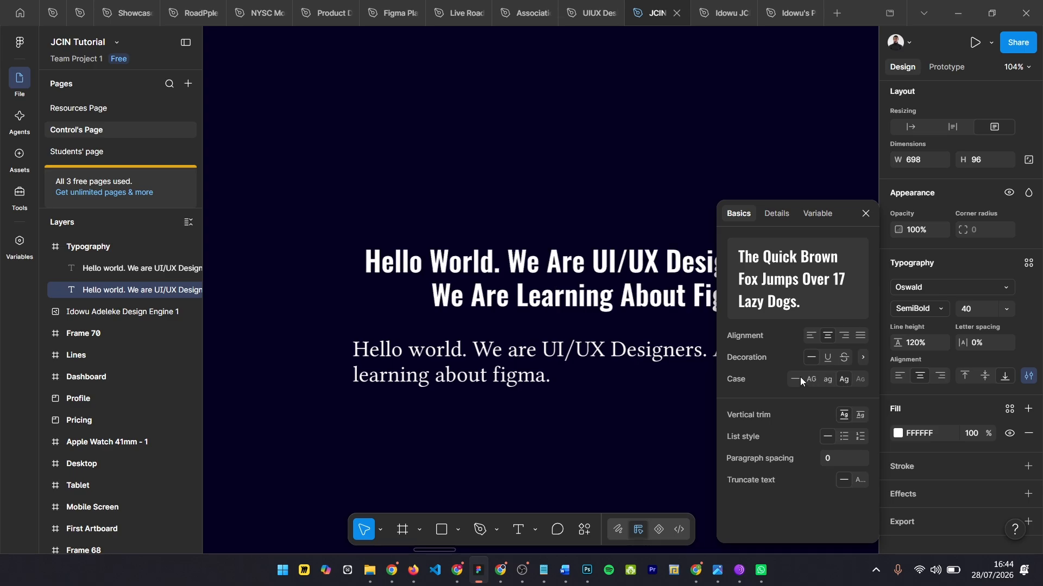
pyautogui.click(794, 380)
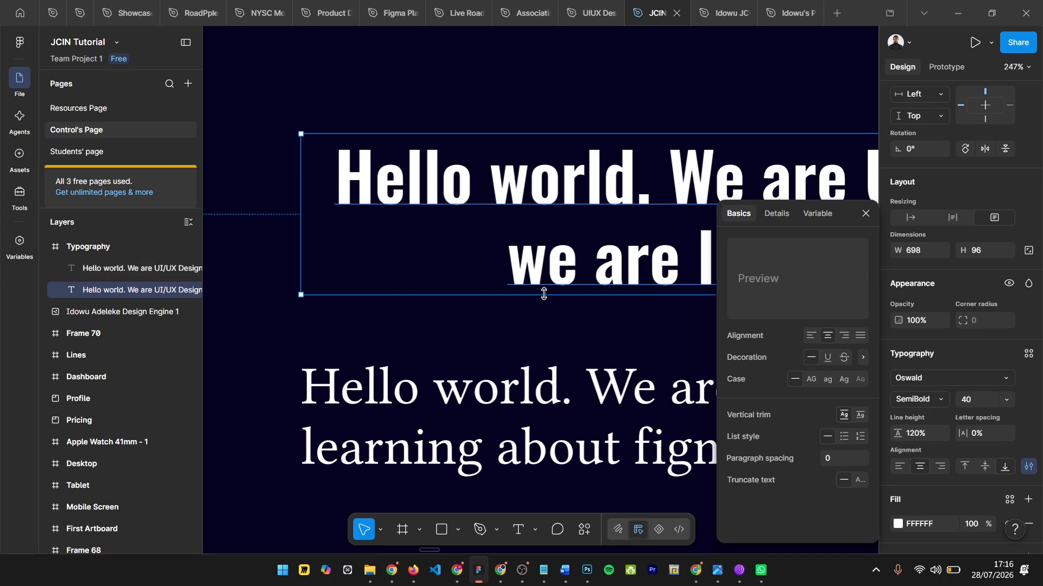
# Step: Try the cap height to baseline vertical trim on the Oswald text and switch back to the default trim
pyautogui.scroll(1, 391, 157)
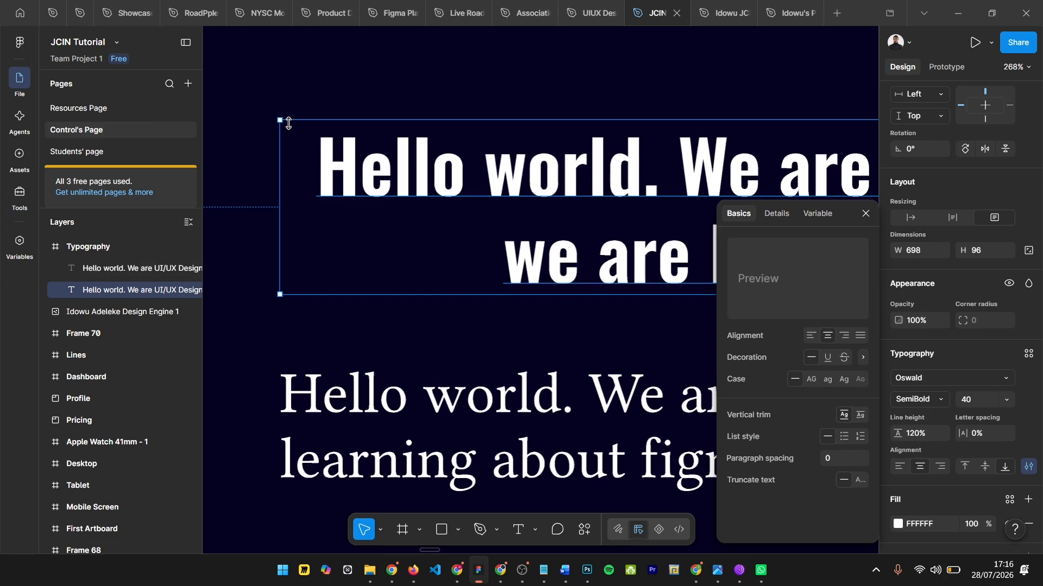
pyautogui.scroll(2, 282, 119)
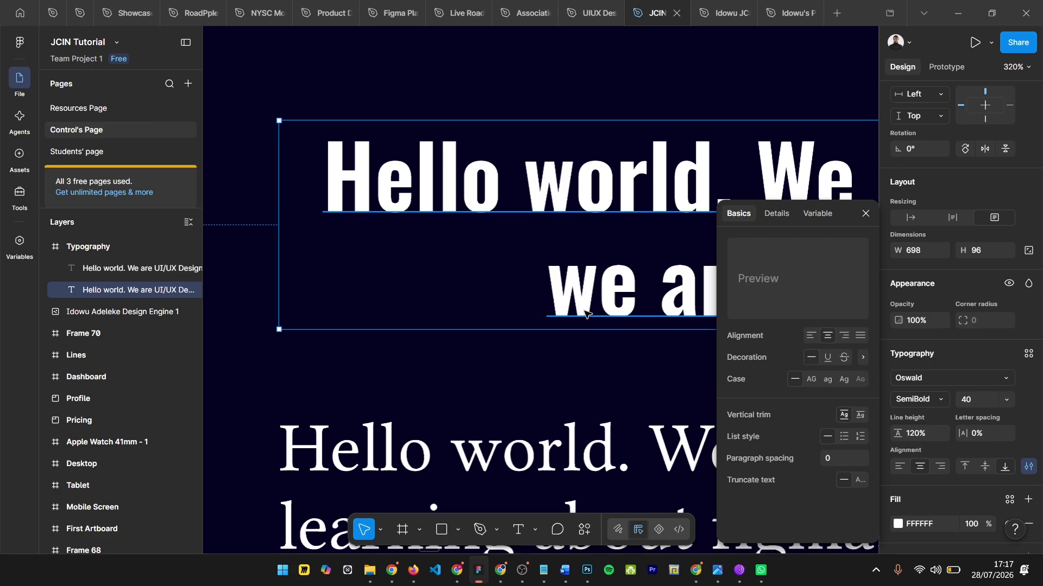
pyautogui.hscroll(1, 543, 326)
pyautogui.scroll(-1, 623, 322)
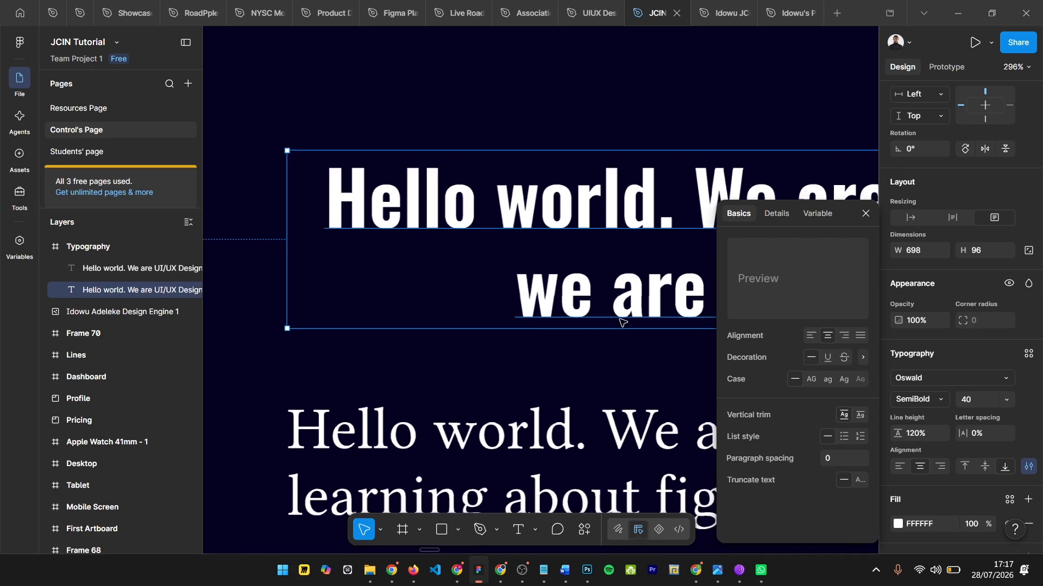
pyautogui.hscroll(1, 543, 334)
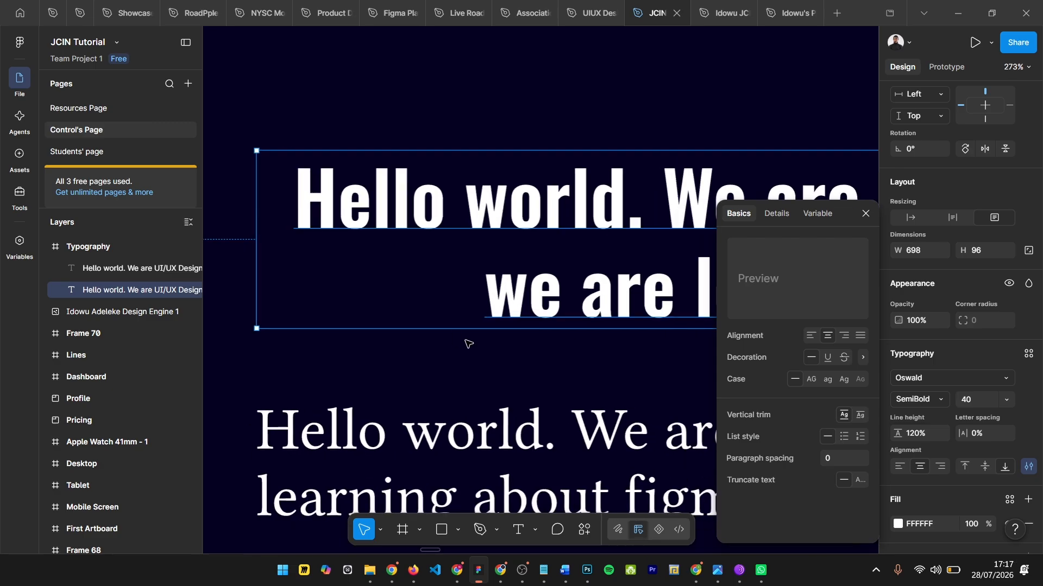
pyautogui.scroll(-1, 489, 334)
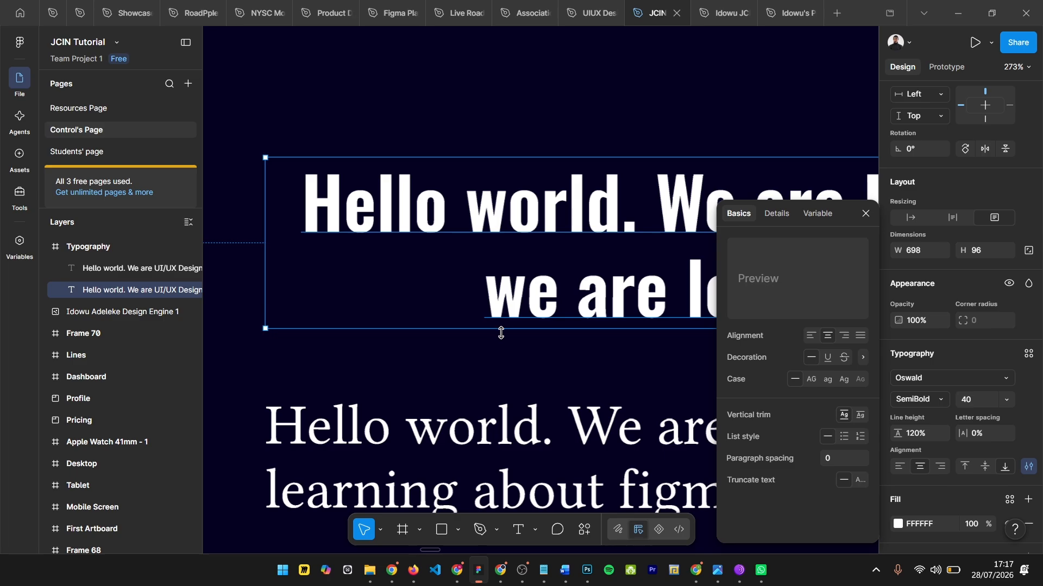
pyautogui.hscroll(1, 501, 333)
pyautogui.hscroll(-1, 565, 325)
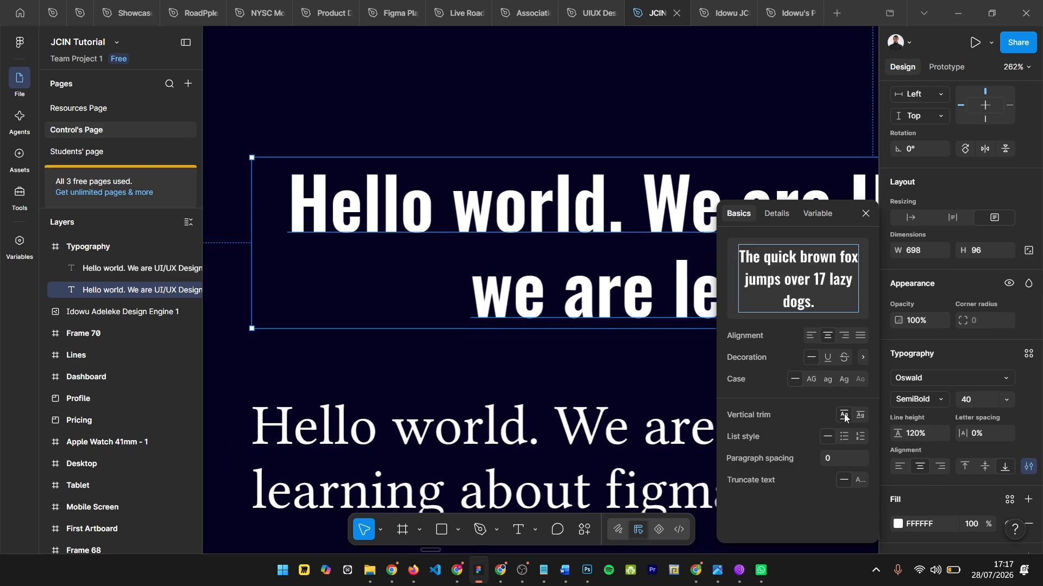
pyautogui.moveTo(845, 417)
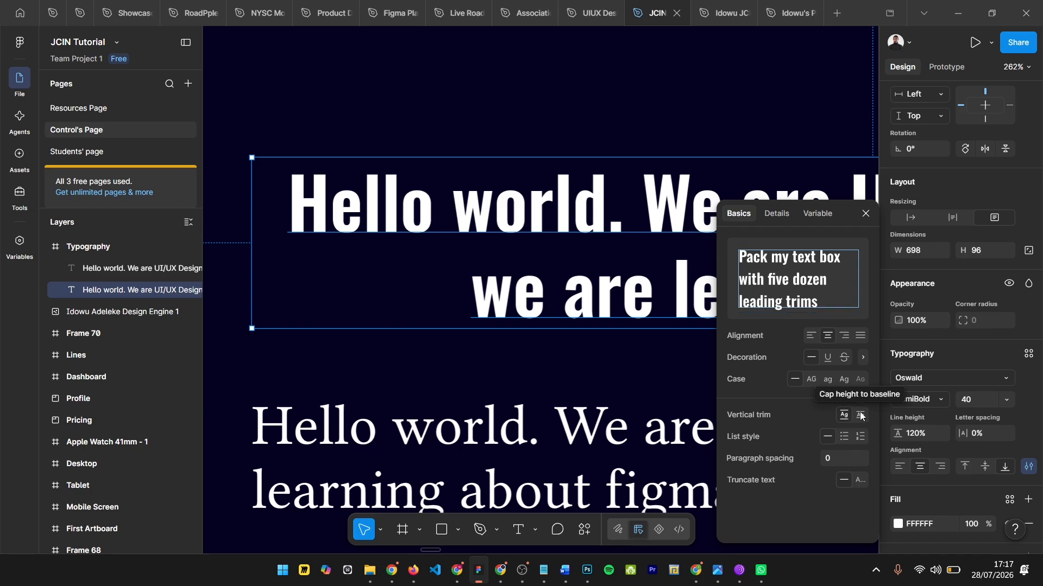
pyautogui.click(862, 416)
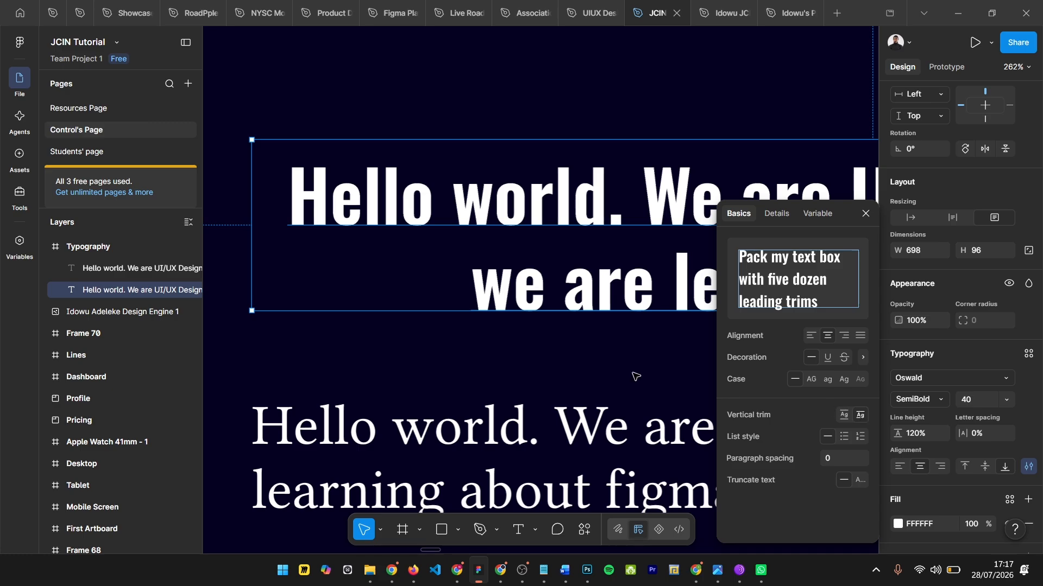
pyautogui.click(843, 415)
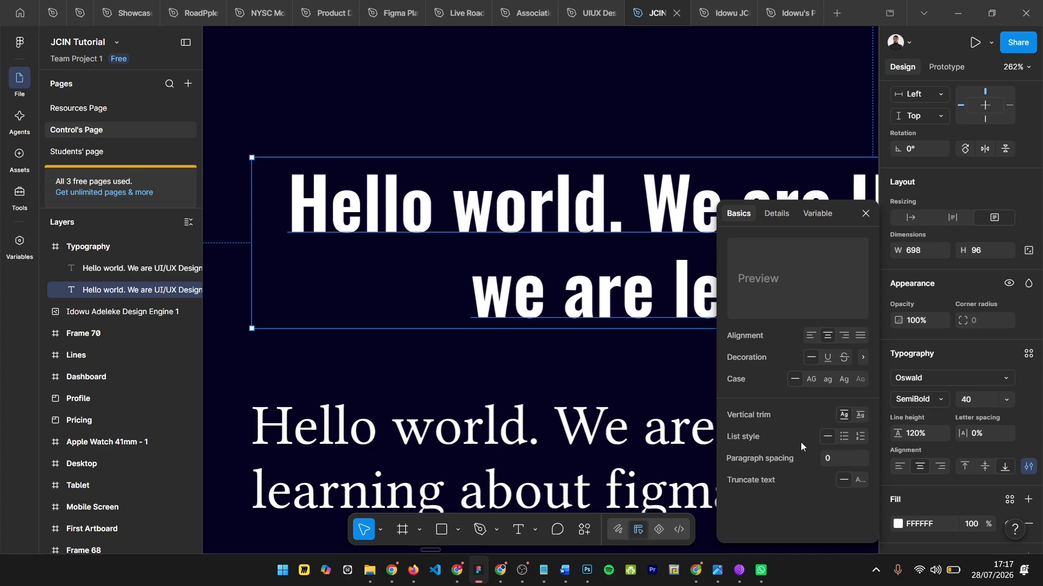
# Step: Try the bulleted and numbered list styles on the Oswald text and undo both
pyautogui.click(843, 436)
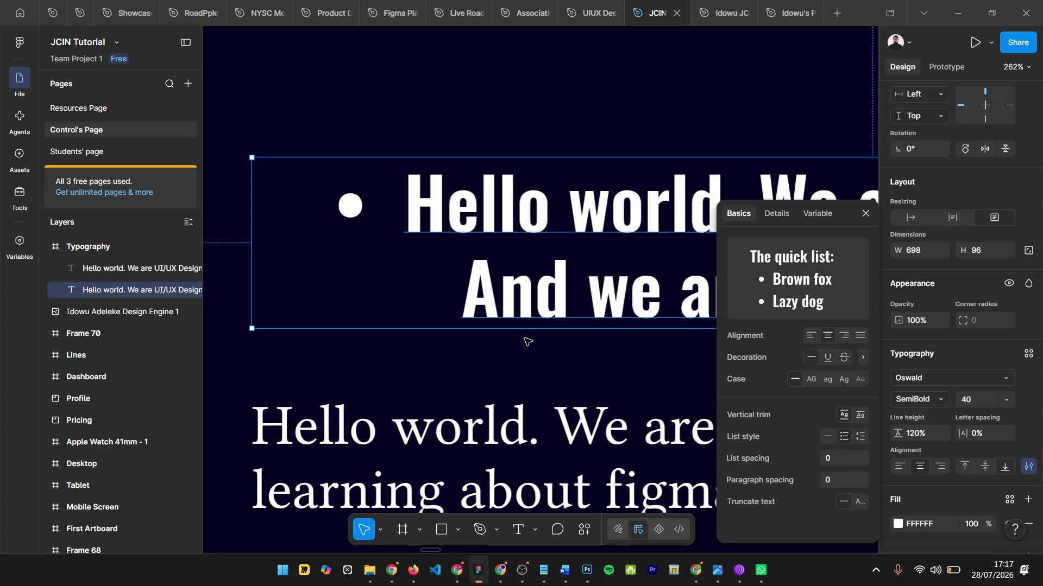
pyautogui.click(860, 437)
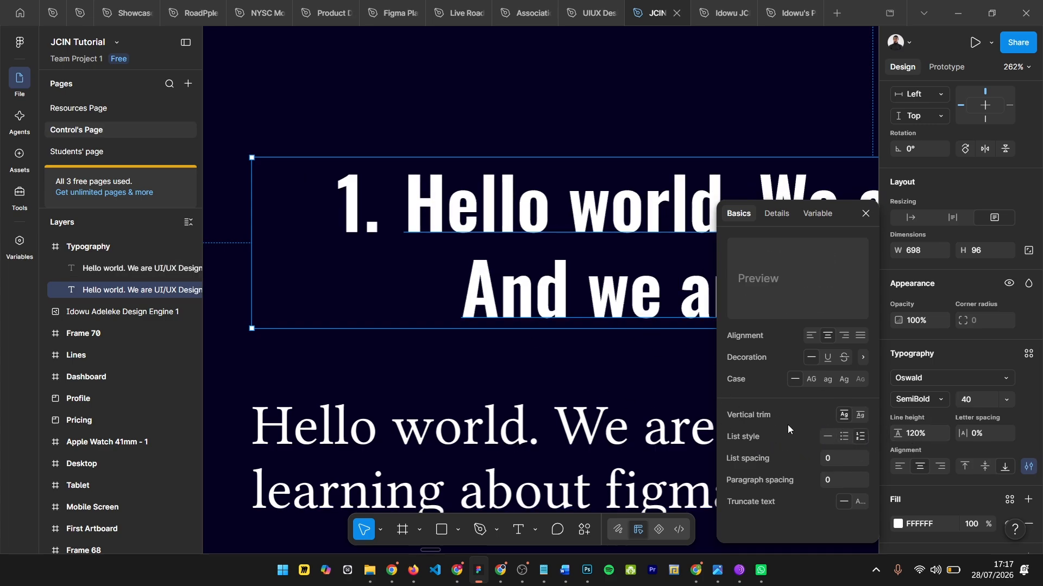
pyautogui.hotkey('ctrl', 'z')
pyautogui.hotkey('ctrl', 'z')
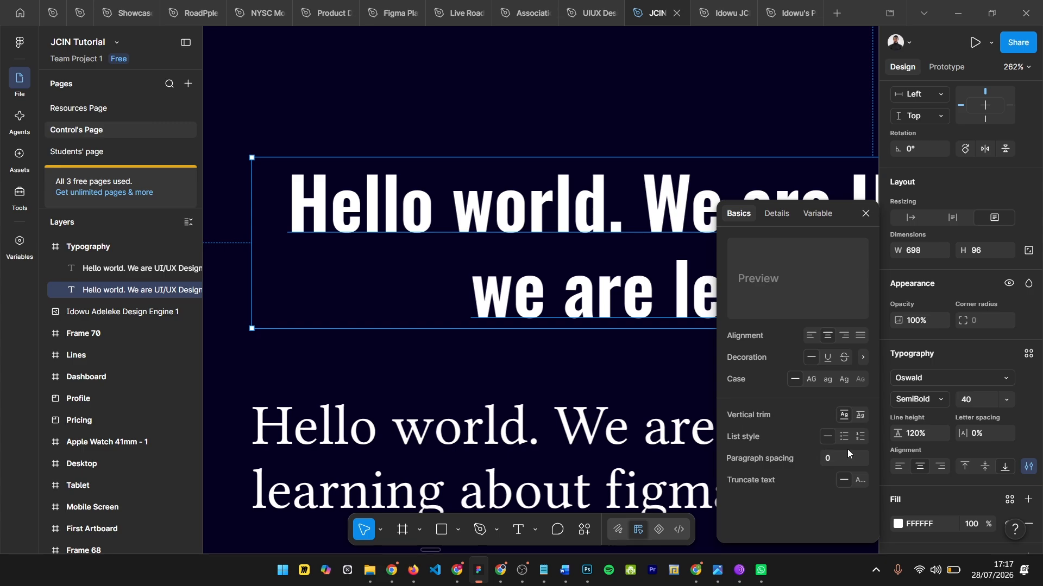
# Step: Try truncation on and off for the Oswald text and leave Truncate text enabled
pyautogui.click(859, 479)
pyautogui.click(842, 482)
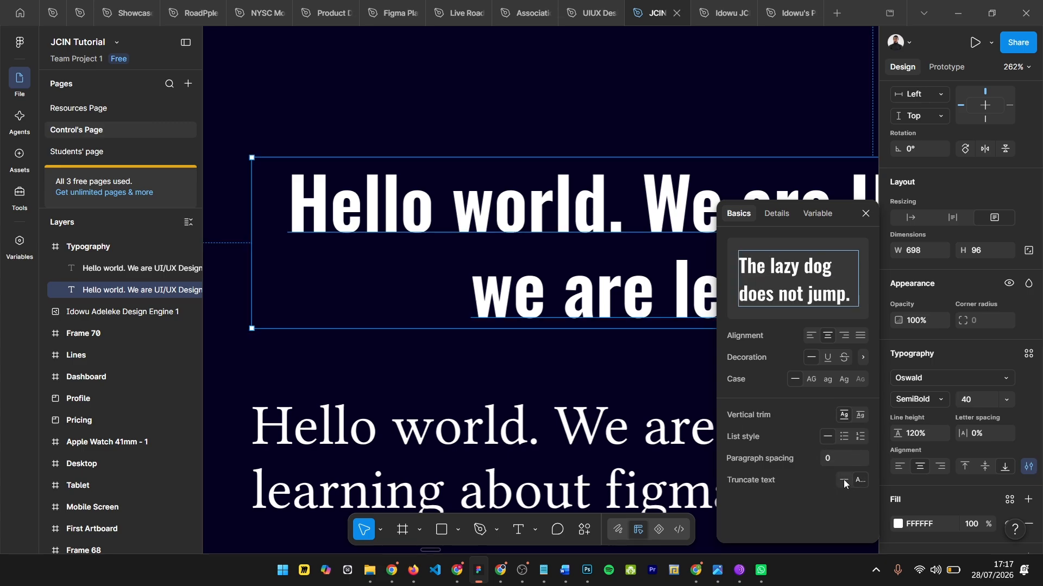
pyautogui.click(858, 480)
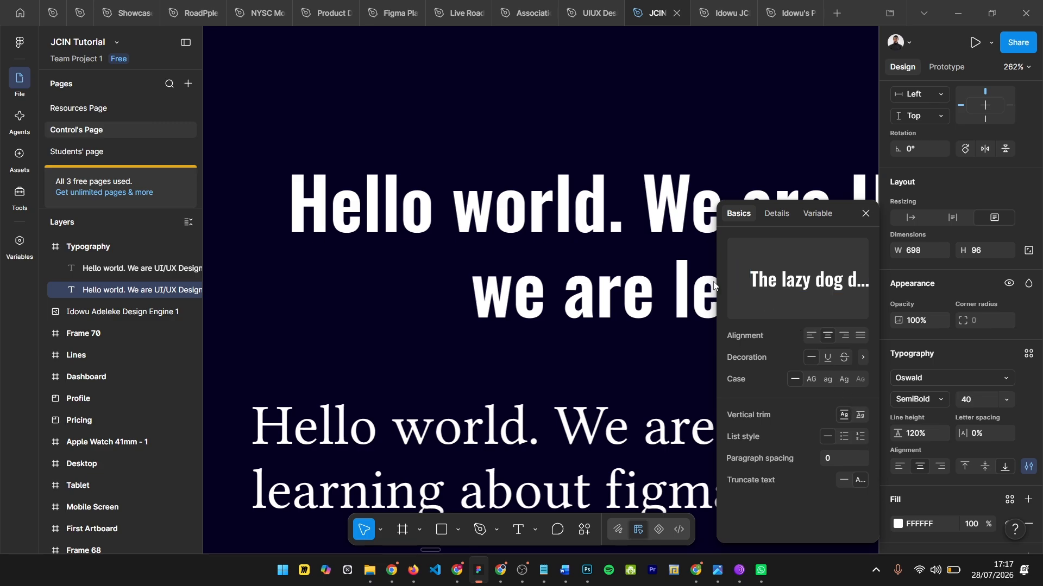
# Step: Try shrinking the Libertinus Math text box to a height of 36 and restore it to fit its text
pyautogui.scroll(-5, 506, 292)
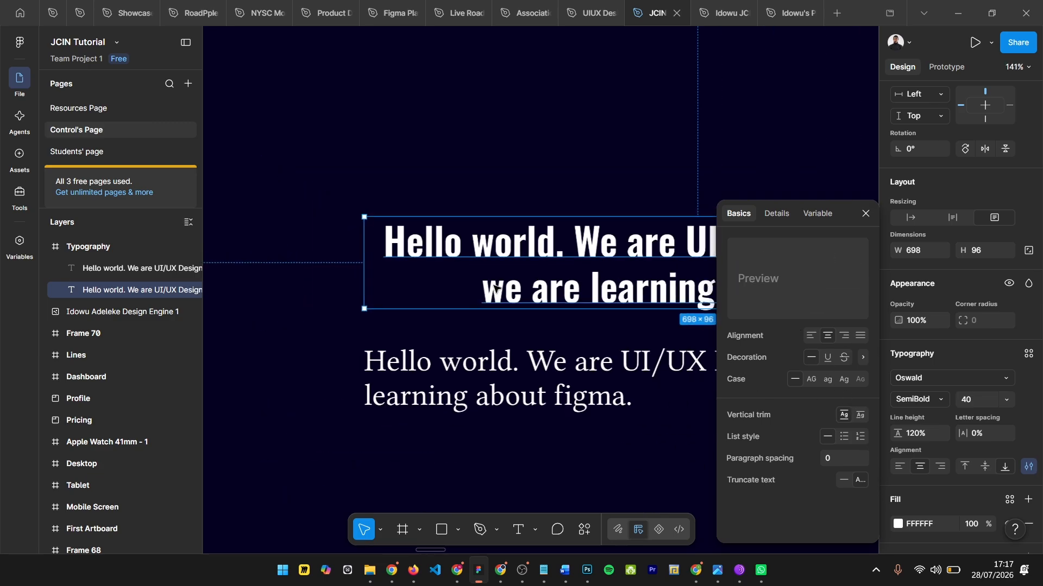
pyautogui.scroll(-4, 516, 279)
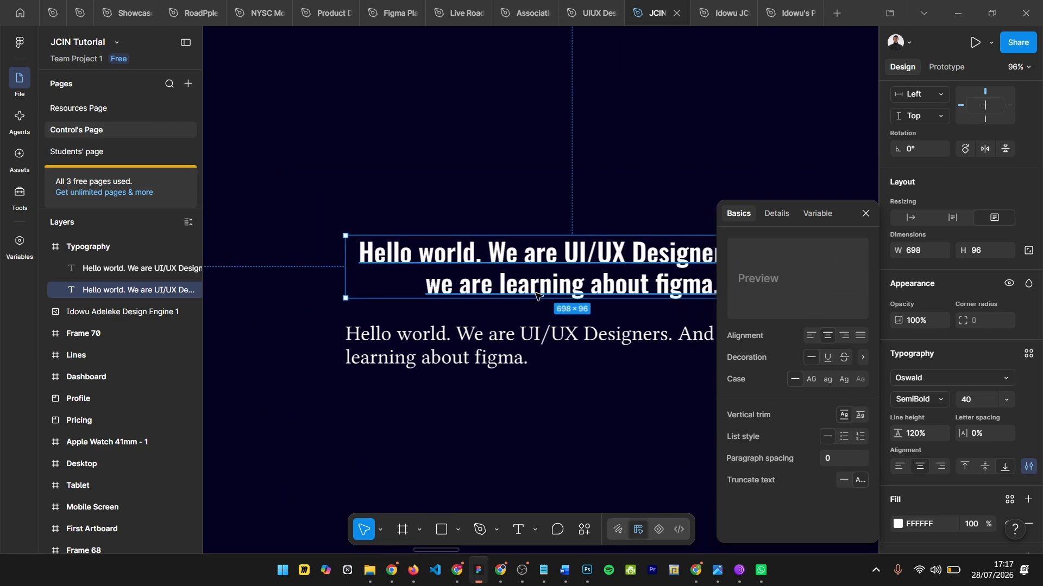
pyautogui.click(532, 329)
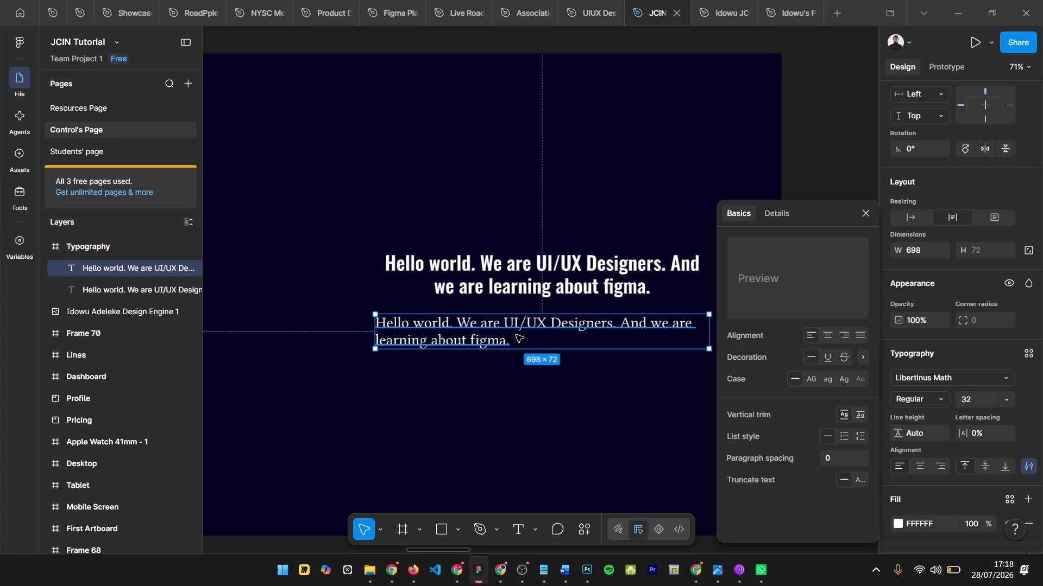
pyautogui.hscroll(2, 503, 345)
pyautogui.moveTo(474, 351); pyautogui.dragTo(469, 330)
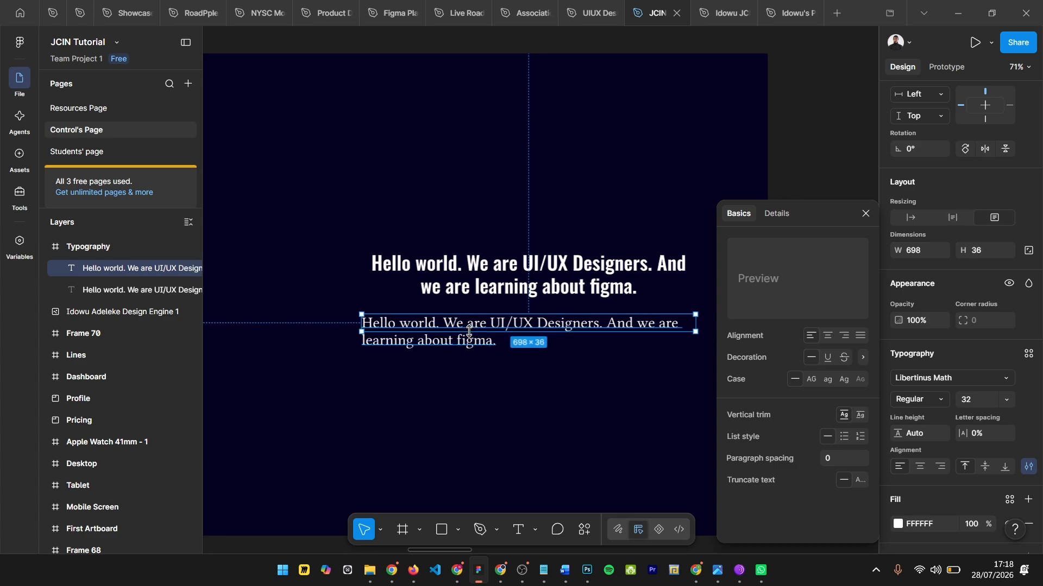
pyautogui.doubleClick(469, 330)
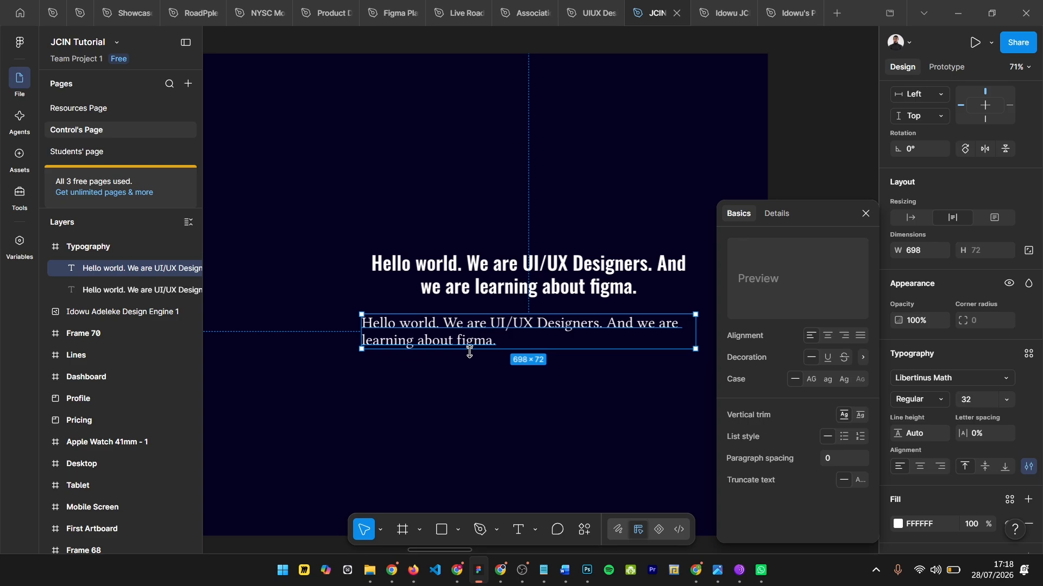
# Step: Try shortening the Libertinus Math text box from its lower edge once more and set its resizing back to auto height
pyautogui.scroll(4, 469, 352)
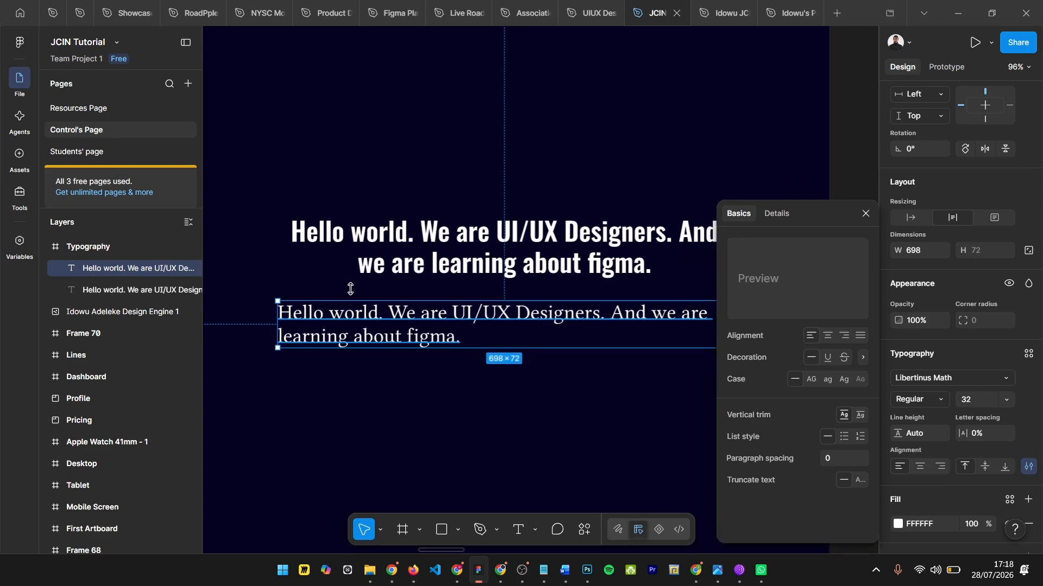
pyautogui.hscroll(1, 430, 348)
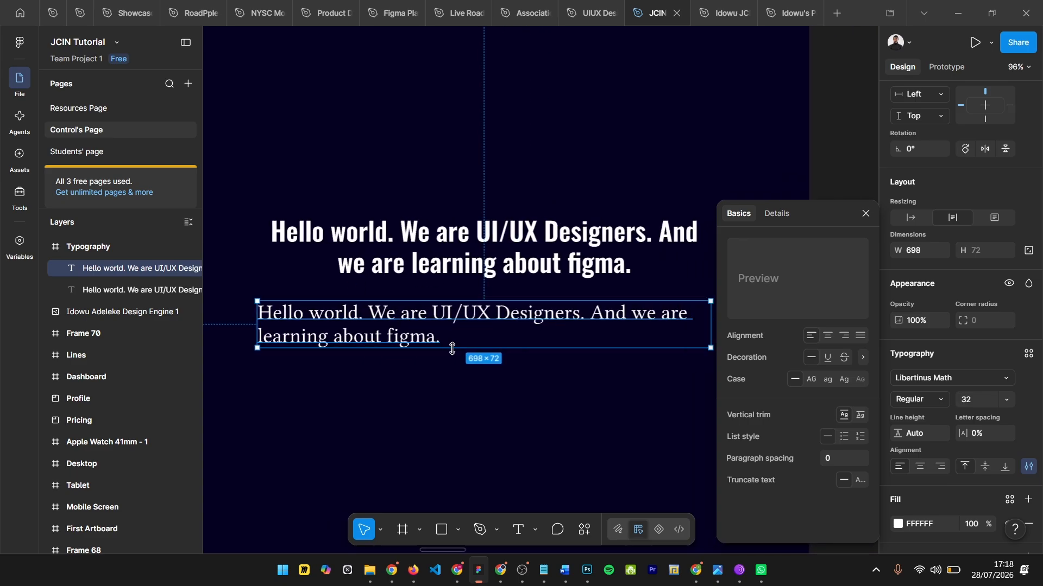
pyautogui.moveTo(451, 348); pyautogui.dragTo(452, 332)
pyautogui.click(951, 218)
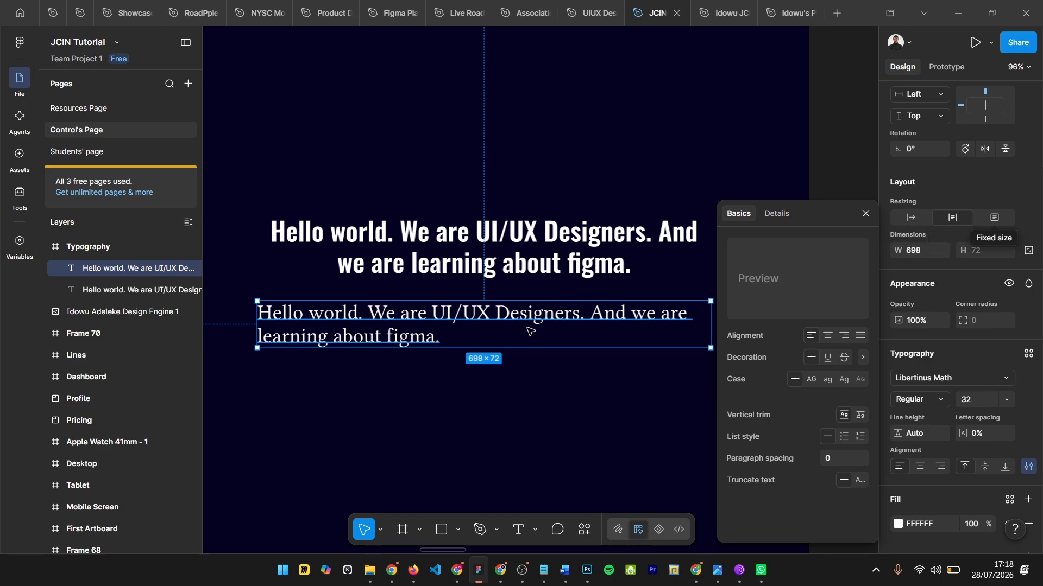
# Step: Shrink the Libertinus Math text box to a height of about 30, enable Truncate text, and close the type settings
pyautogui.moveTo(507, 344); pyautogui.dragTo(504, 323)
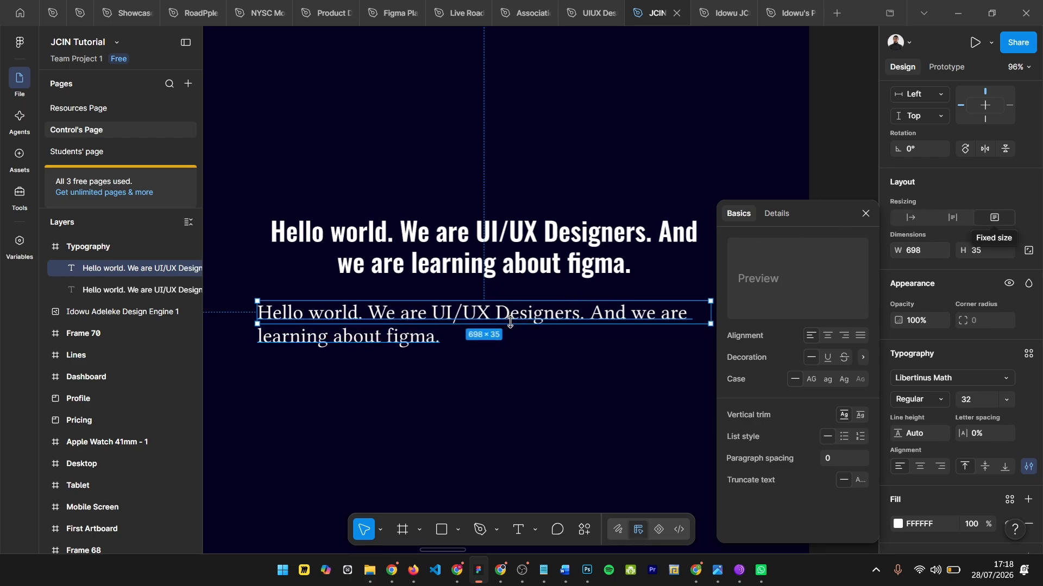
pyautogui.moveTo(493, 323); pyautogui.dragTo(493, 320)
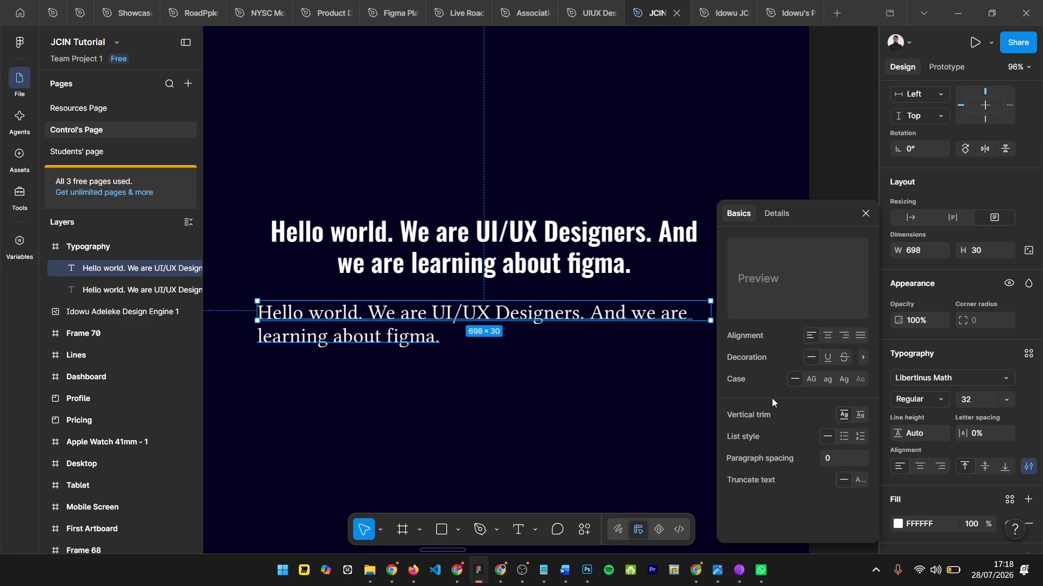
pyautogui.click(859, 481)
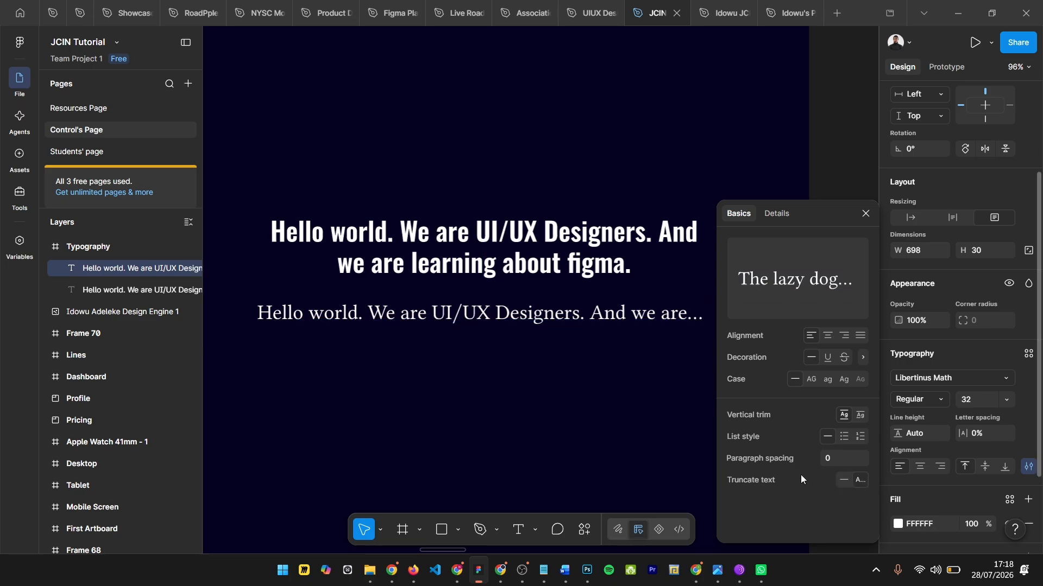
pyautogui.hscroll(1, 641, 328)
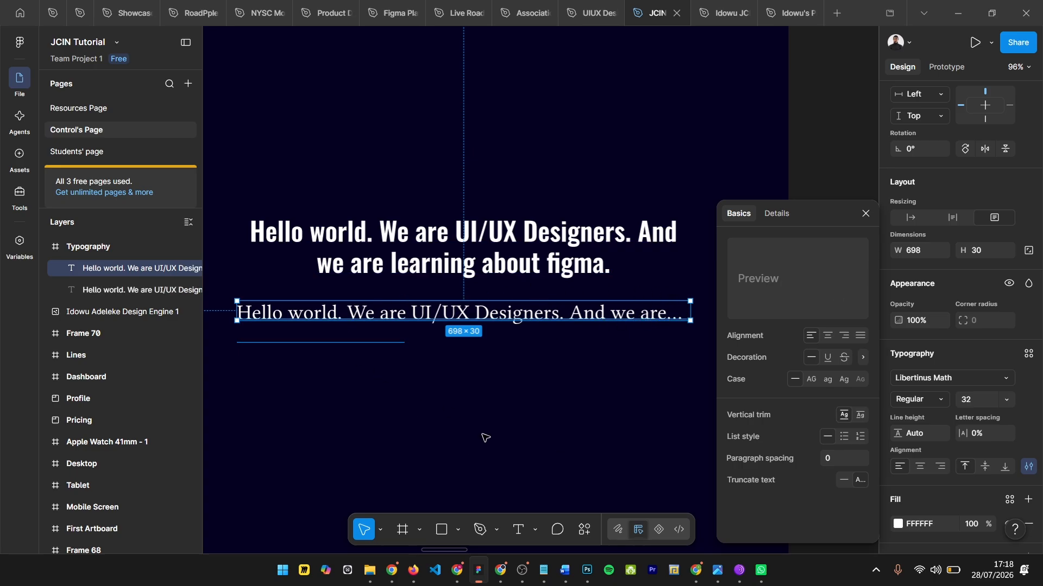
pyautogui.click(865, 213)
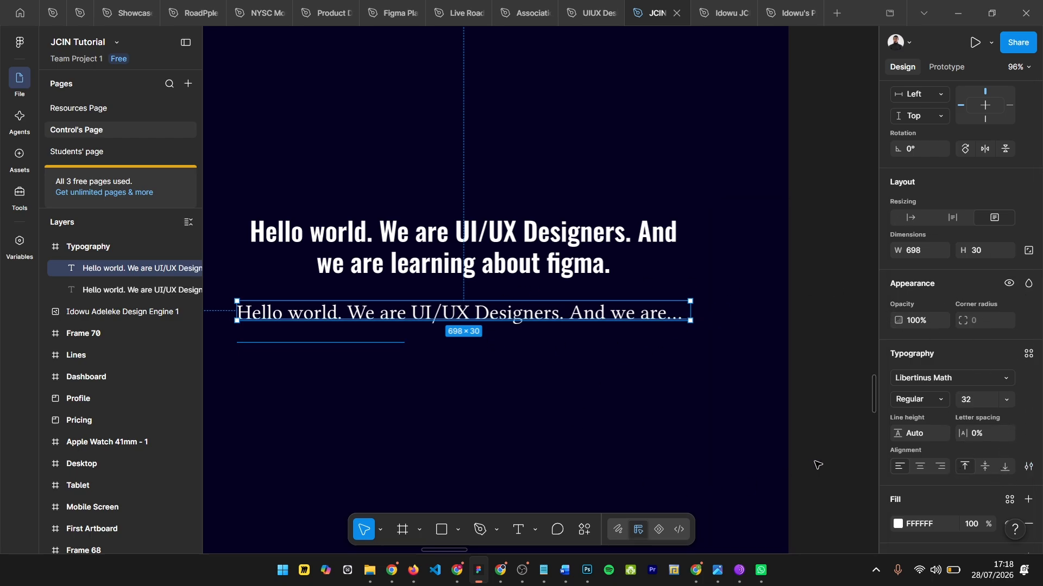
pyautogui.scroll(-3, 986, 362)
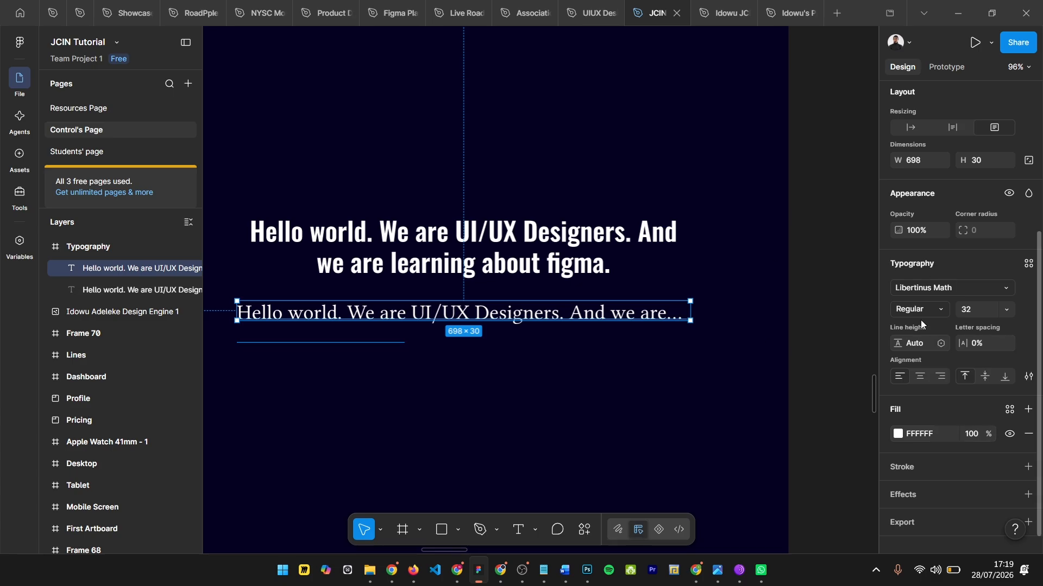
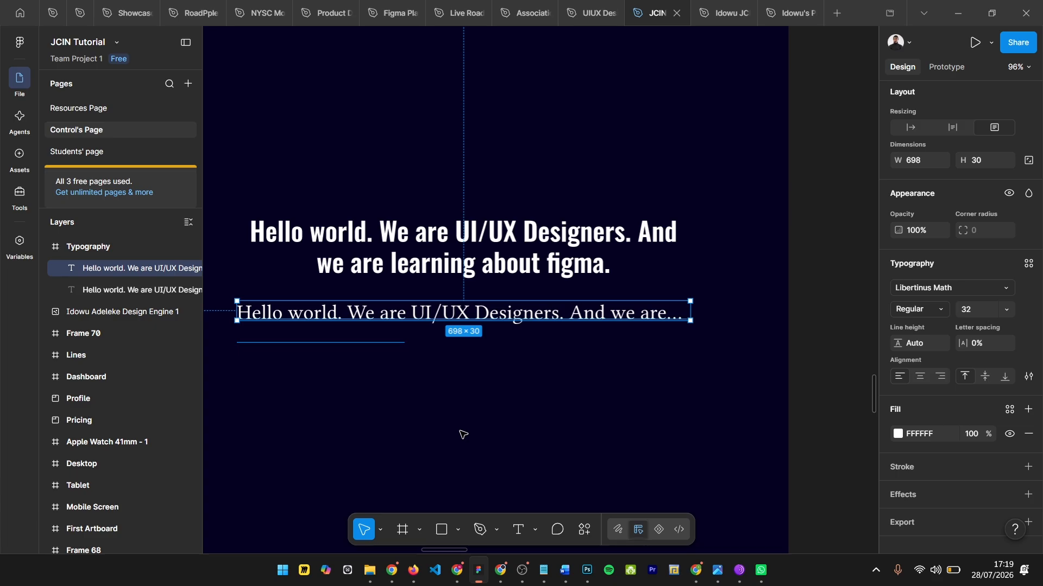
pyautogui.hscroll(-1, 456, 432)
pyautogui.scroll(-1, 521, 450)
pyautogui.click(541, 455)
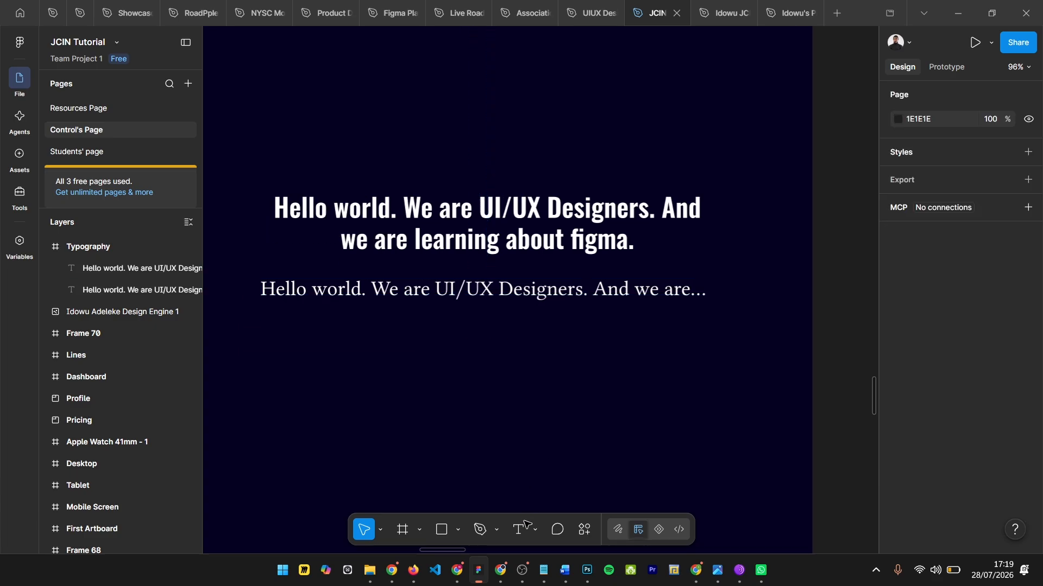
pyautogui.click(531, 534)
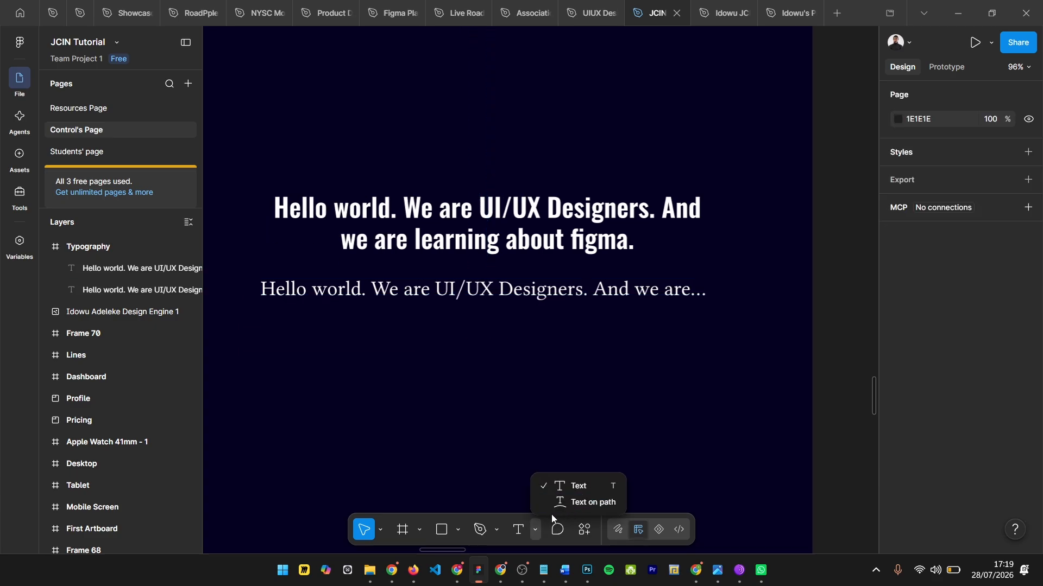
pyautogui.click(423, 445)
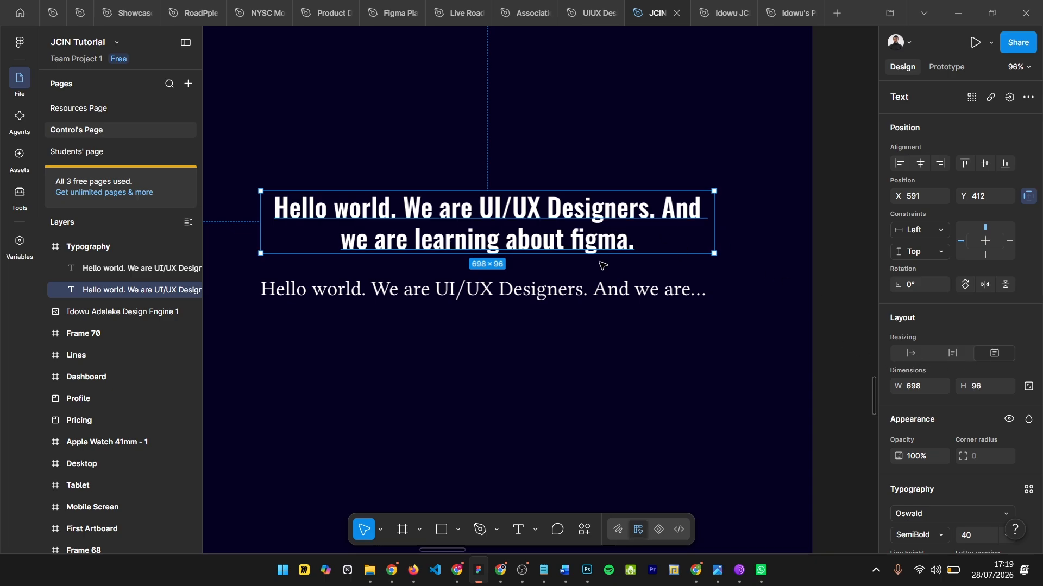
pyautogui.click(332, 322)
pyautogui.scroll(-3, 619, 308)
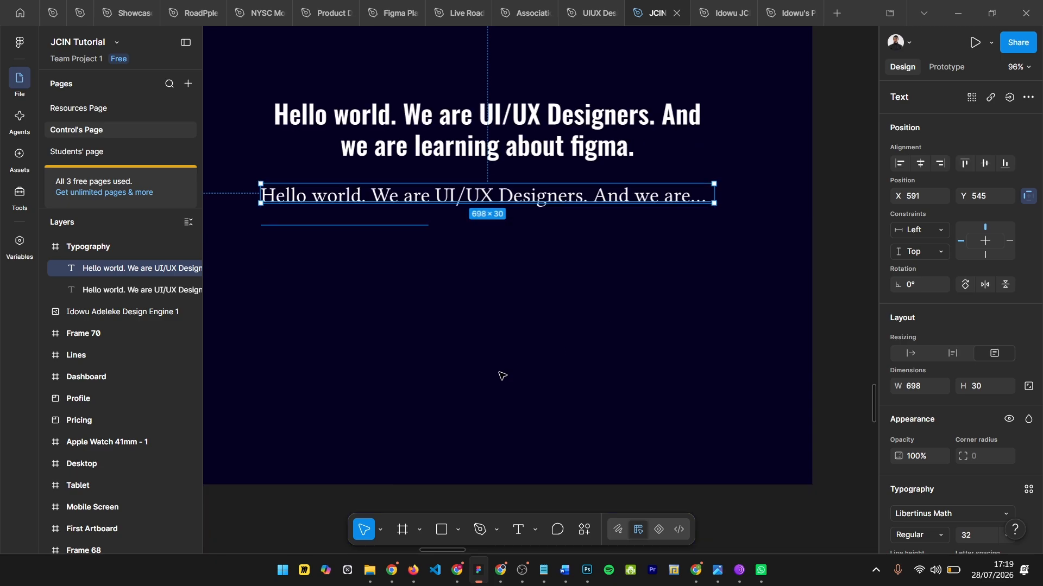
# Step: Draw a circle about 279 × 279 below the two text lines and move it up and left within the Typography frame
pyautogui.click(488, 496)
pyautogui.click(458, 529)
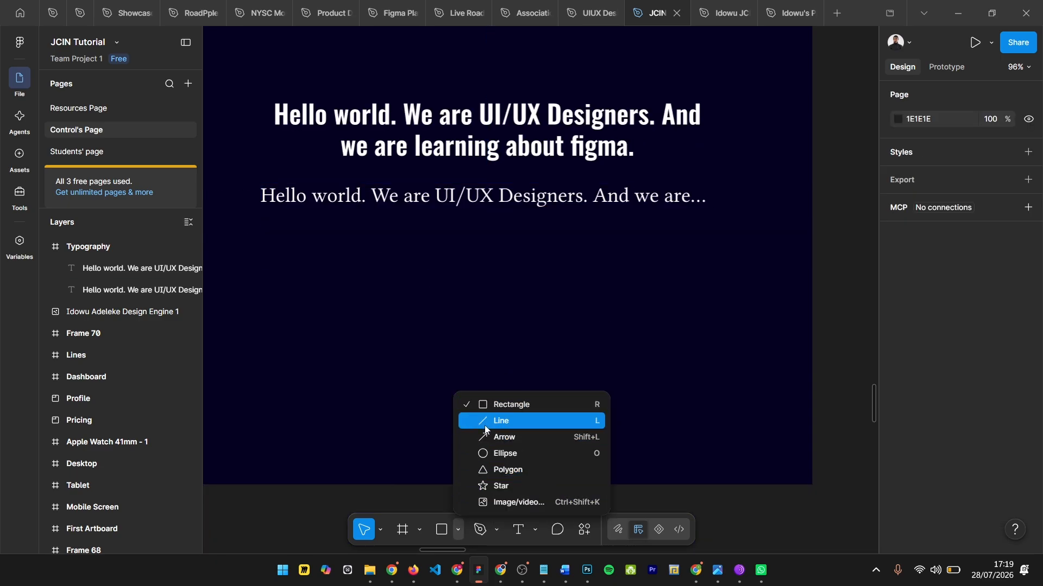
pyautogui.click(522, 451)
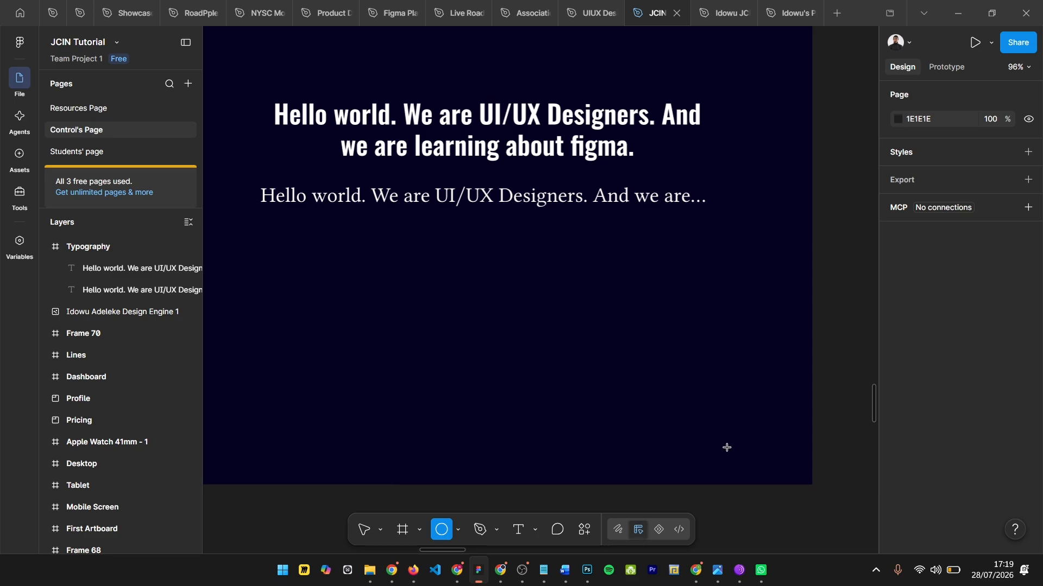
pyautogui.moveTo(614, 303); pyautogui.dragTo(770, 483)
pyautogui.moveTo(747, 407); pyautogui.dragTo(674, 374)
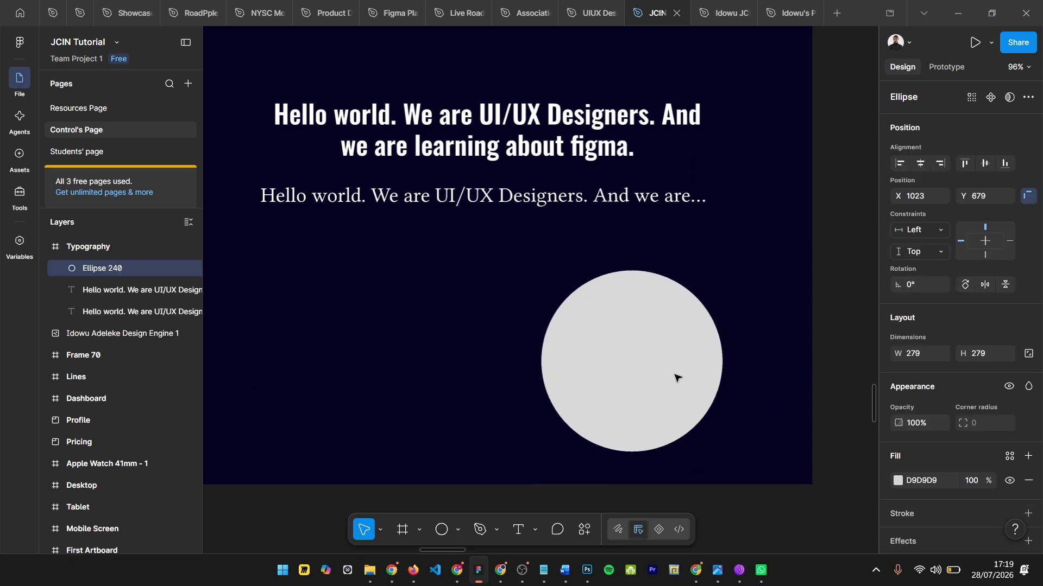
# Step: Use Text on path to turn the circle into a text path starting on its upper-left edge
pyautogui.scroll(3, 639, 319)
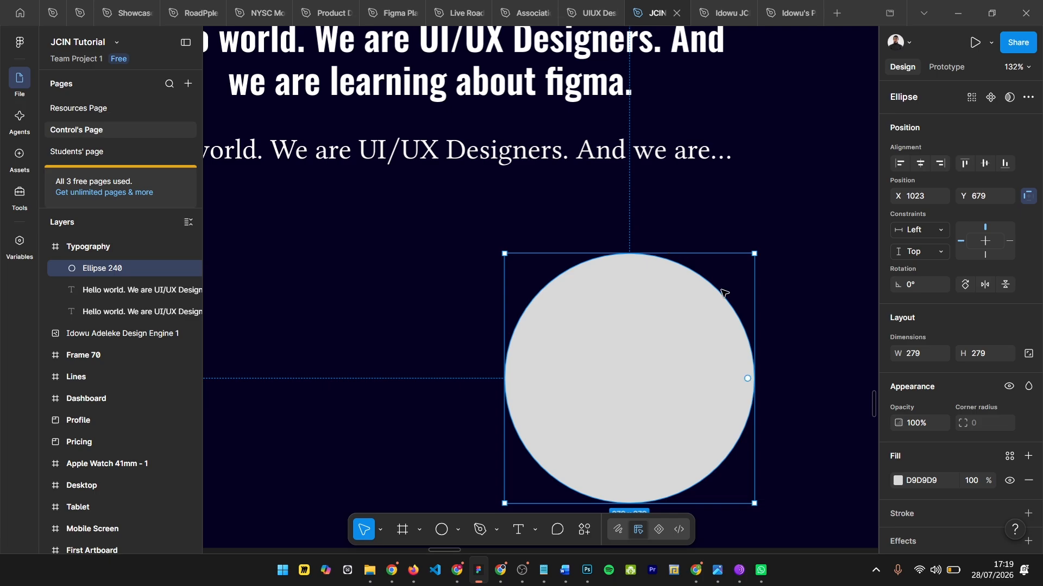
pyautogui.scroll(2, 692, 365)
pyautogui.scroll(3, 597, 283)
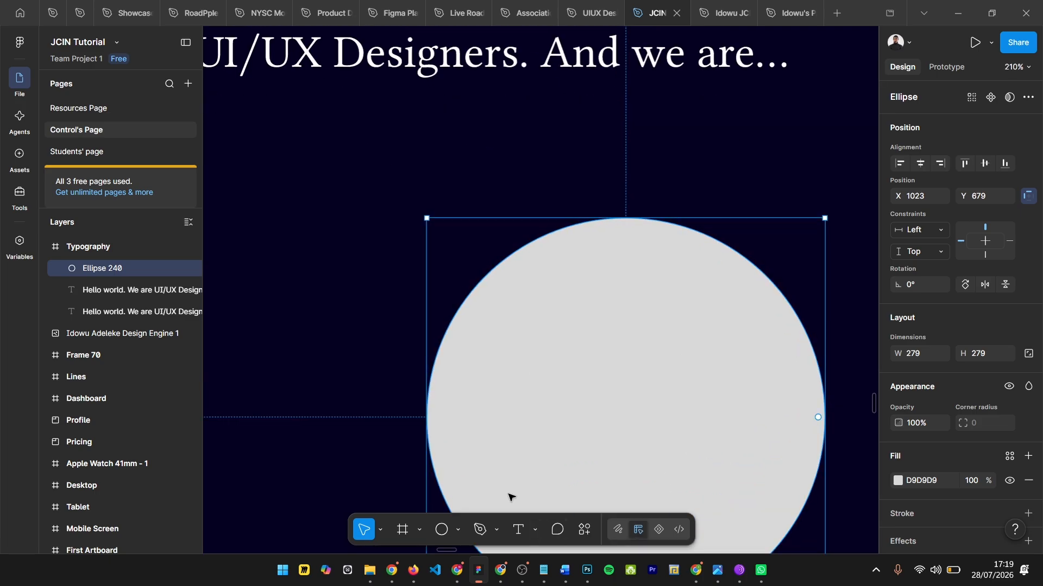
pyautogui.scroll(-1, 595, 363)
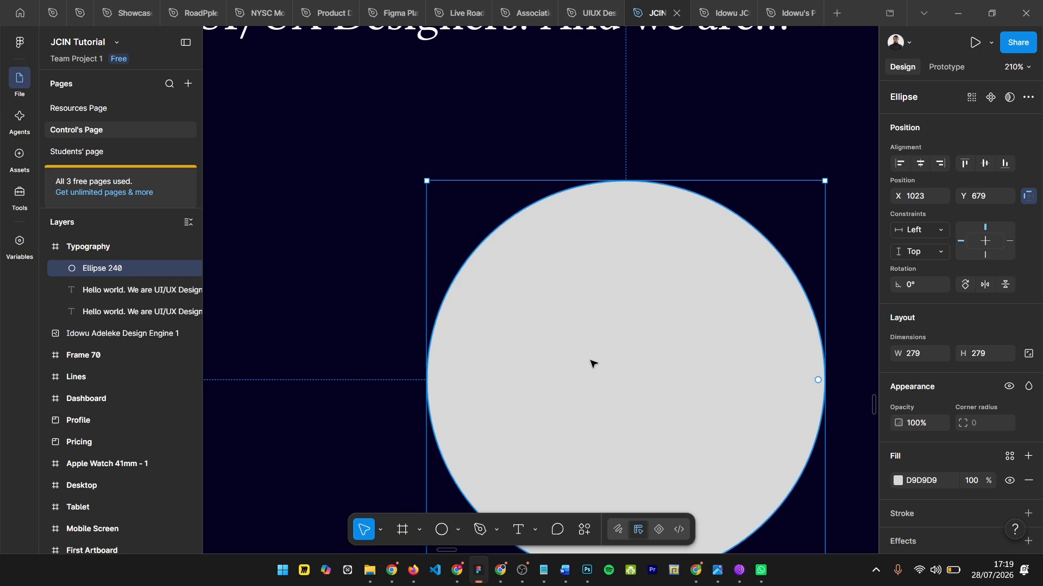
pyautogui.scroll(-2, 565, 298)
pyautogui.scroll(-2, 565, 300)
pyautogui.hscroll(1, 568, 300)
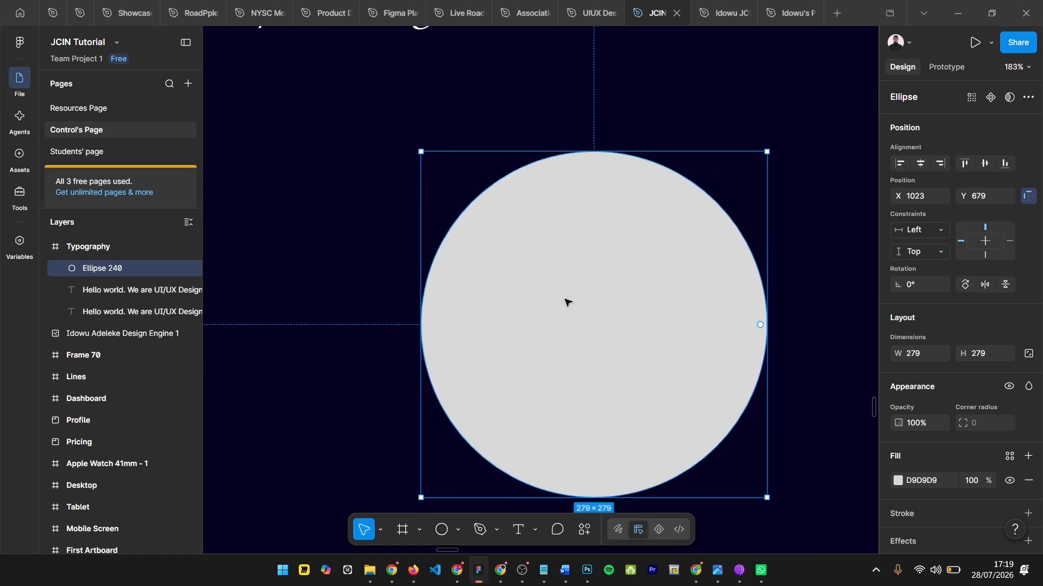
pyautogui.click(535, 530)
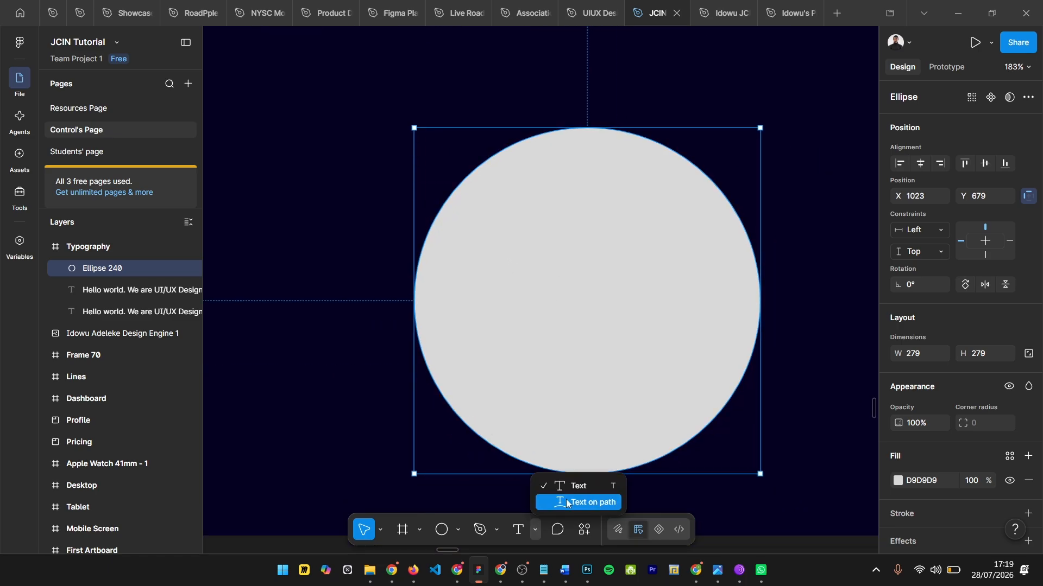
pyautogui.click(571, 504)
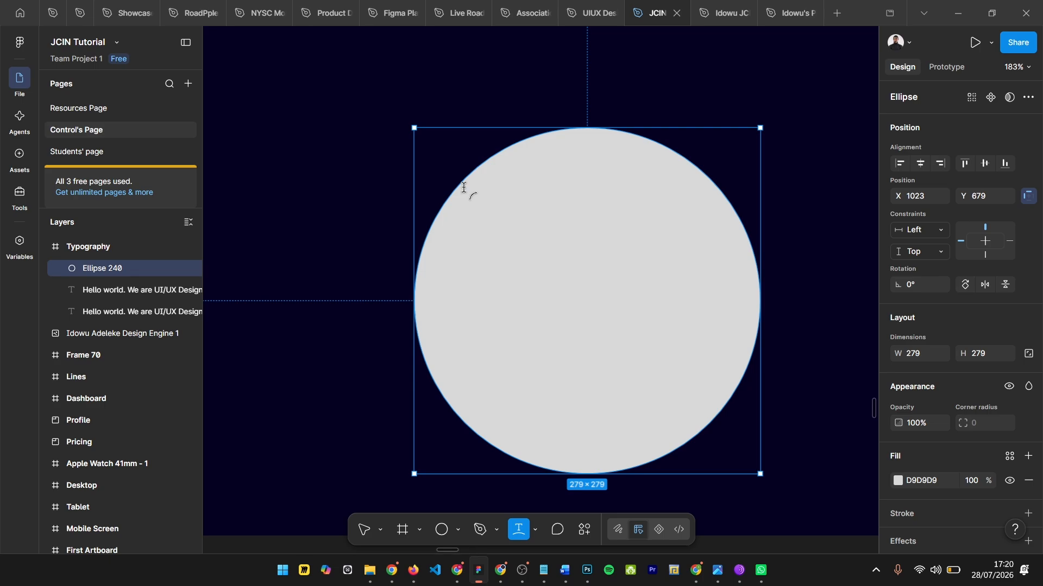
pyautogui.scroll(3, 466, 200)
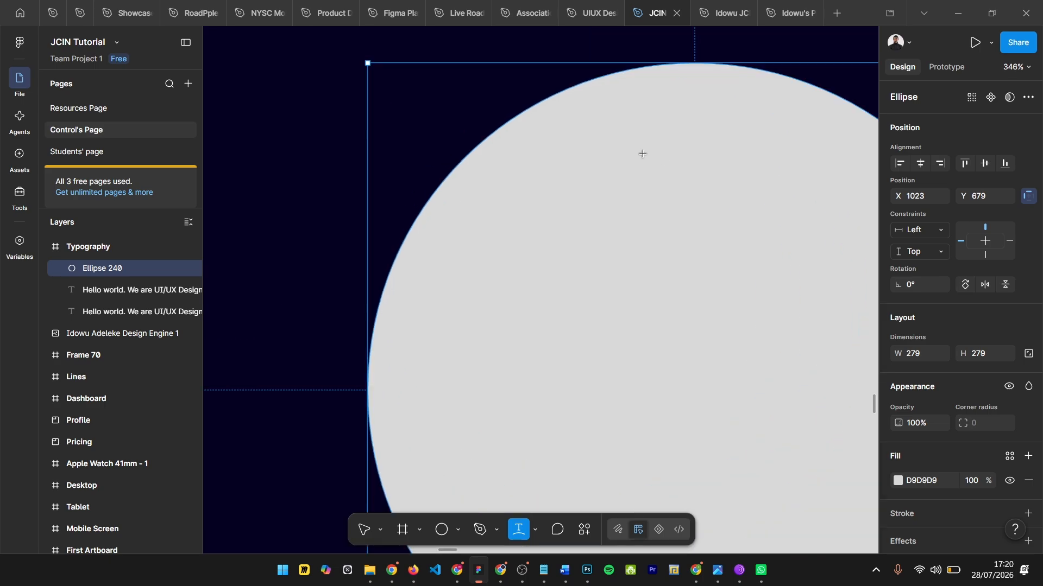
pyautogui.hscroll(3, 564, 203)
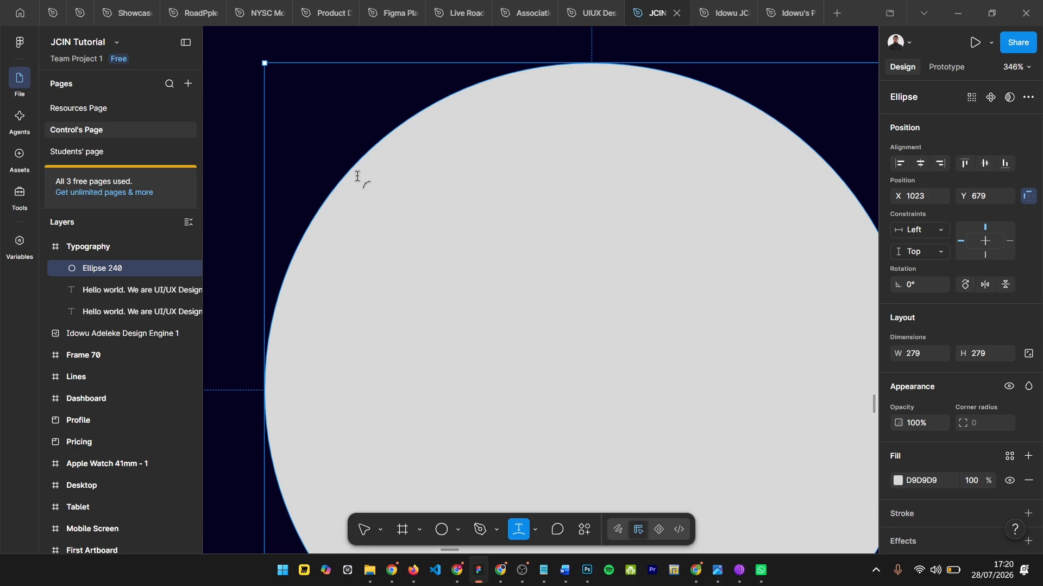
pyautogui.click(528, 169)
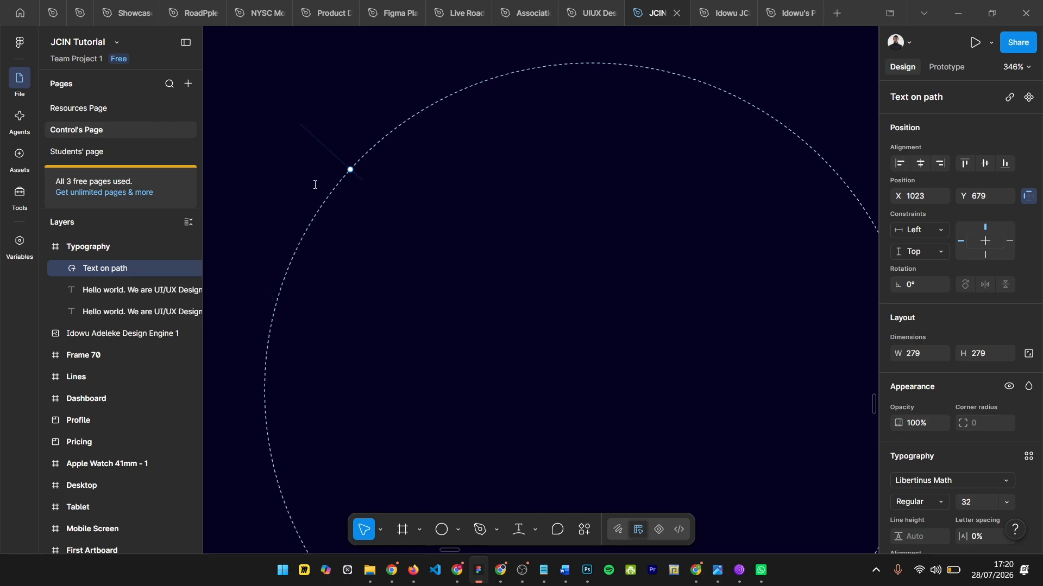
# Step: Enter "Cool." as the text along the circular path
pyautogui.scroll(-1, 318, 354)
pyautogui.scroll(-3, 318, 354)
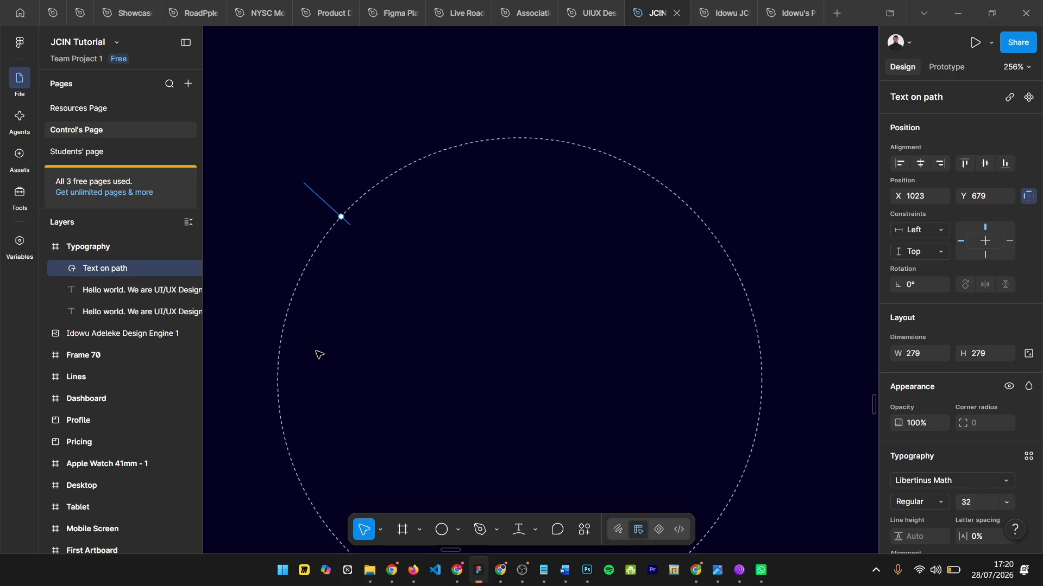
pyautogui.write('Cool.')
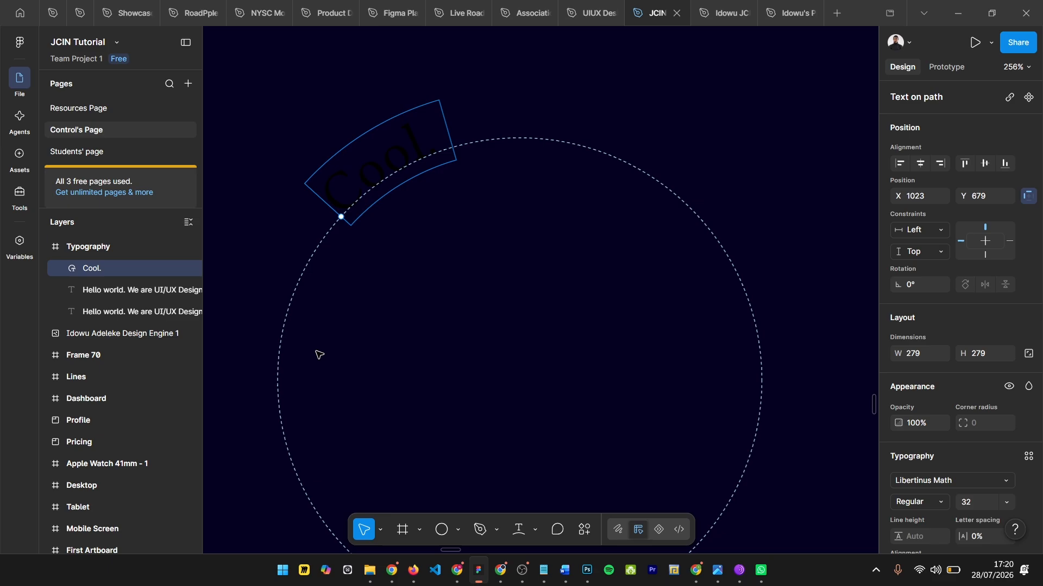
# Step: Change the fill of all the path text to near-white FBFBFB
pyautogui.hotkey('ctrl', 'a')
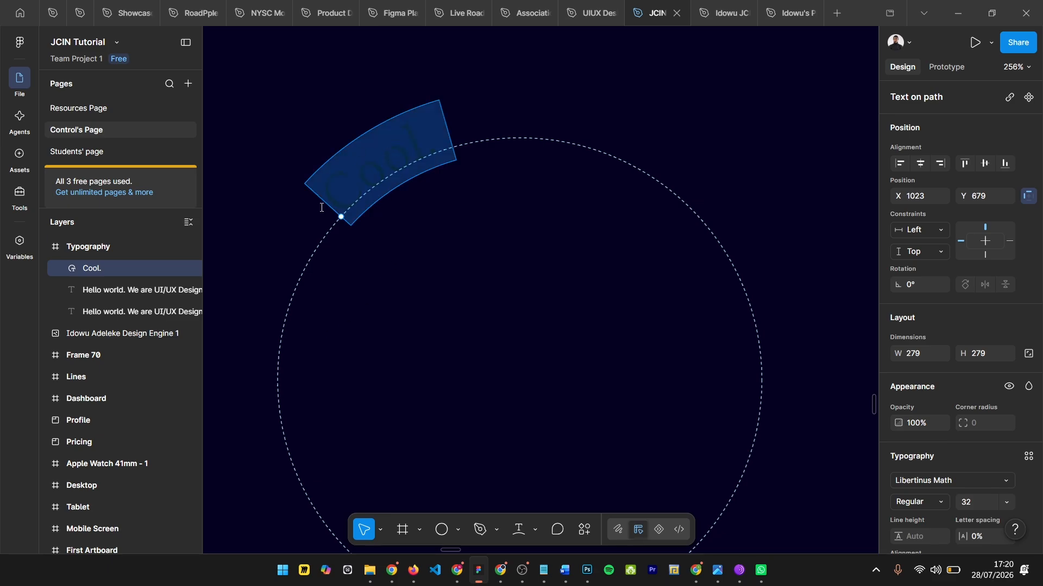
pyautogui.scroll(-3, 956, 432)
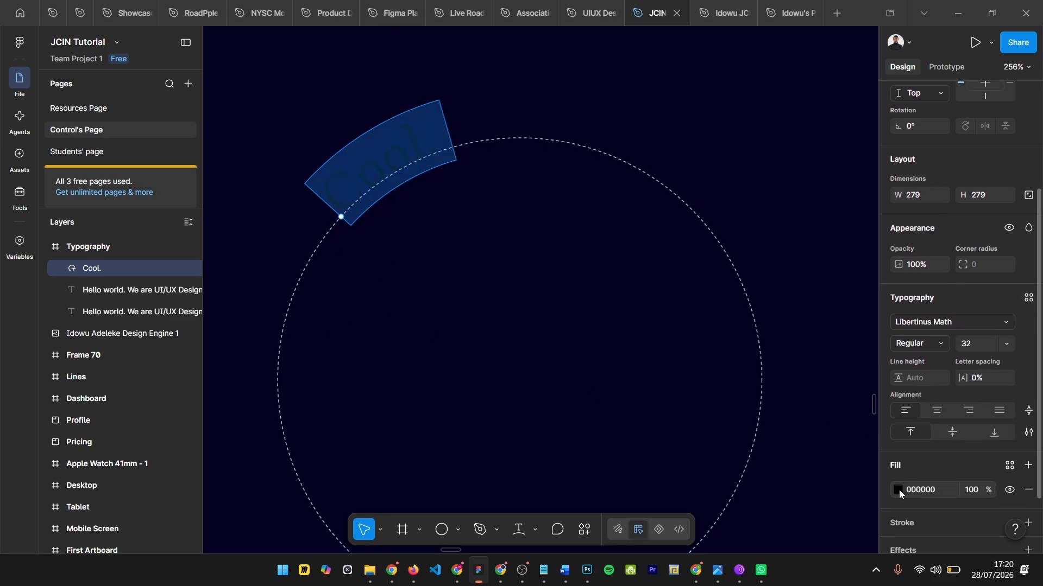
pyautogui.click(898, 490)
pyautogui.moveTo(741, 301); pyautogui.dragTo(712, 255)
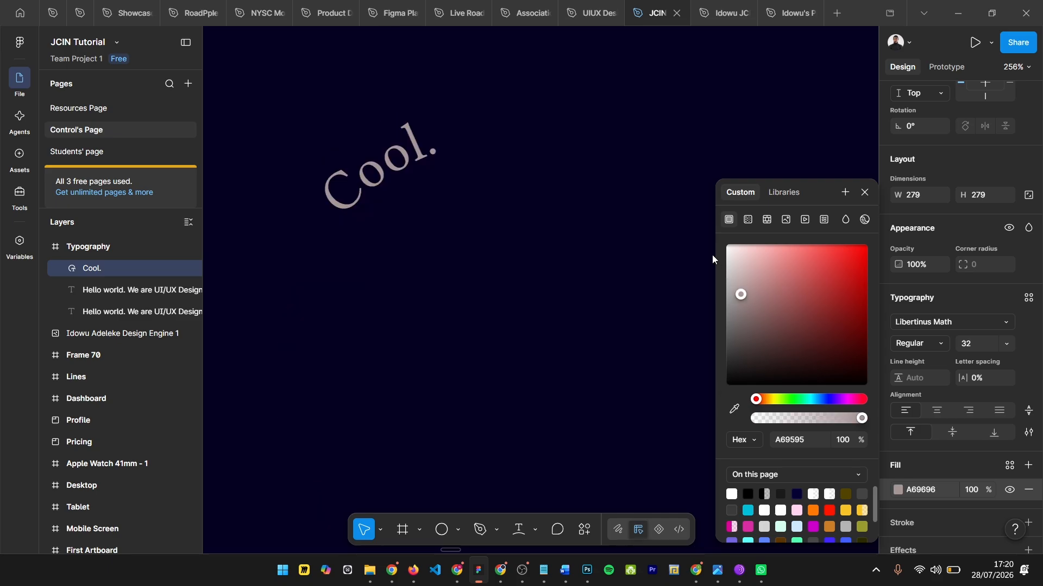
pyautogui.click(865, 192)
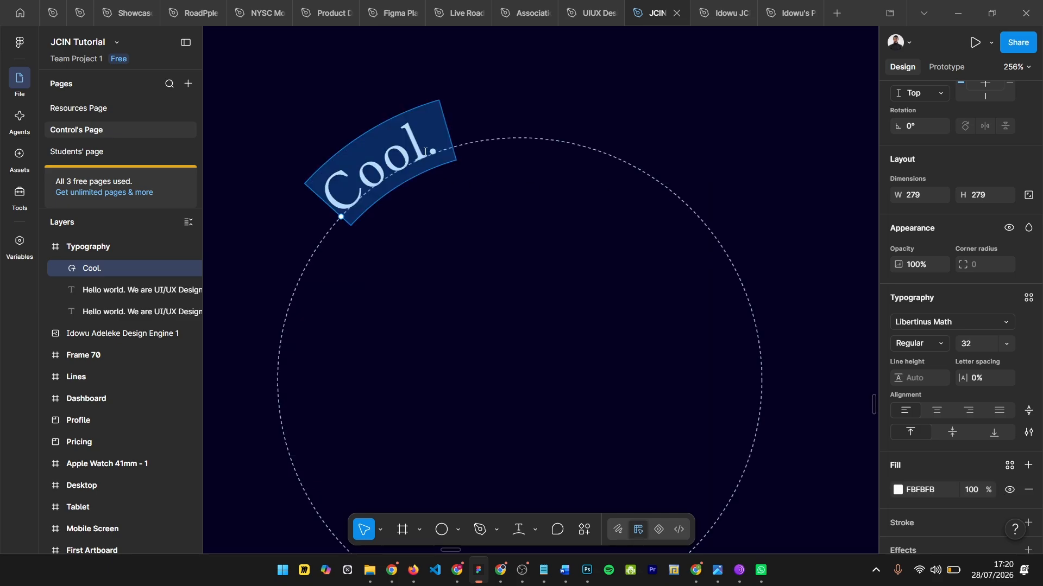
# Step: Continue the circular path text after "Cool." with "We can now type as if we are journey through the world."
pyautogui.click(483, 150)
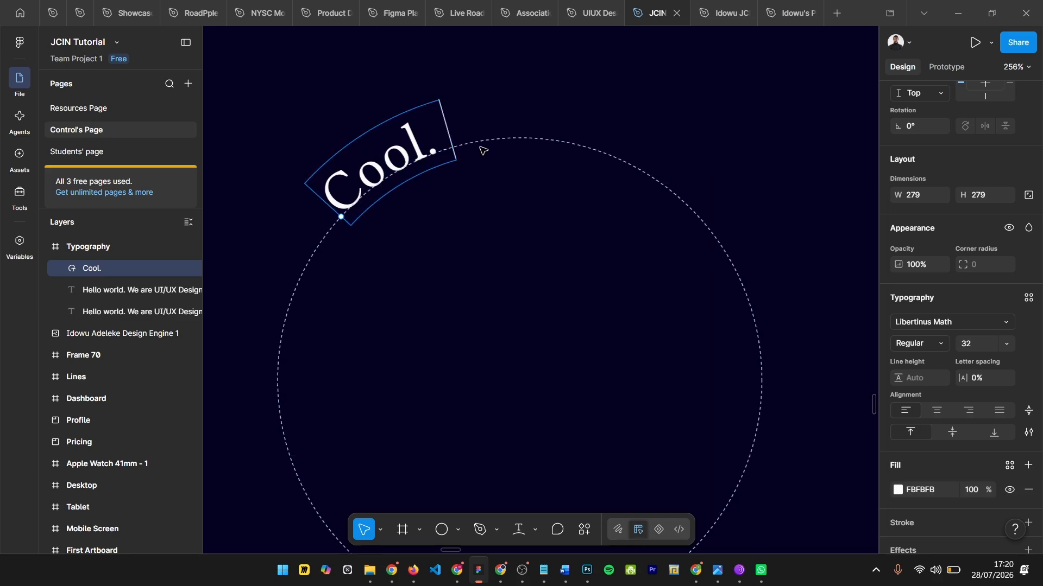
pyautogui.write('We can n')
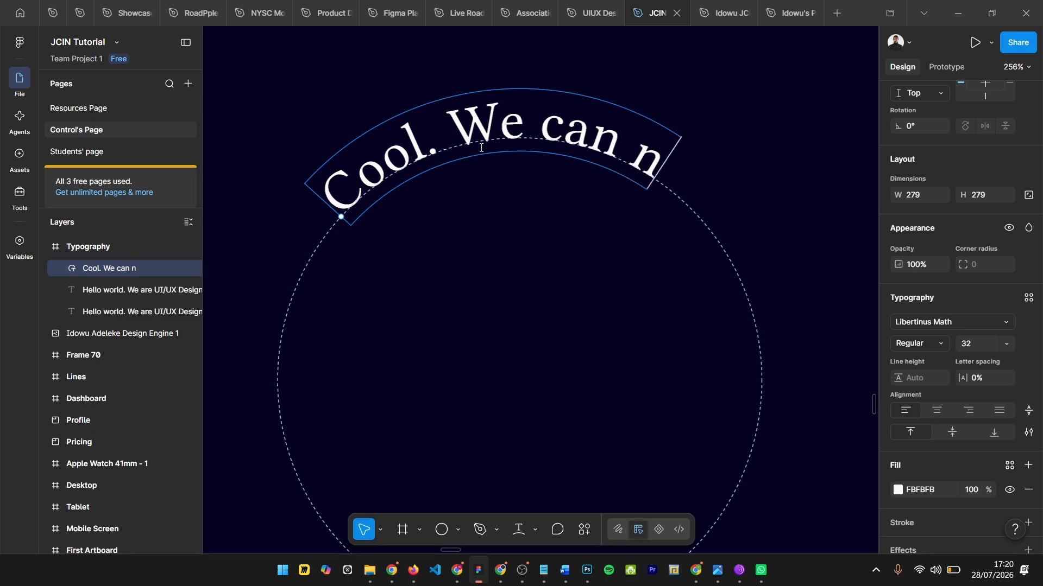
pyautogui.write('ow type')
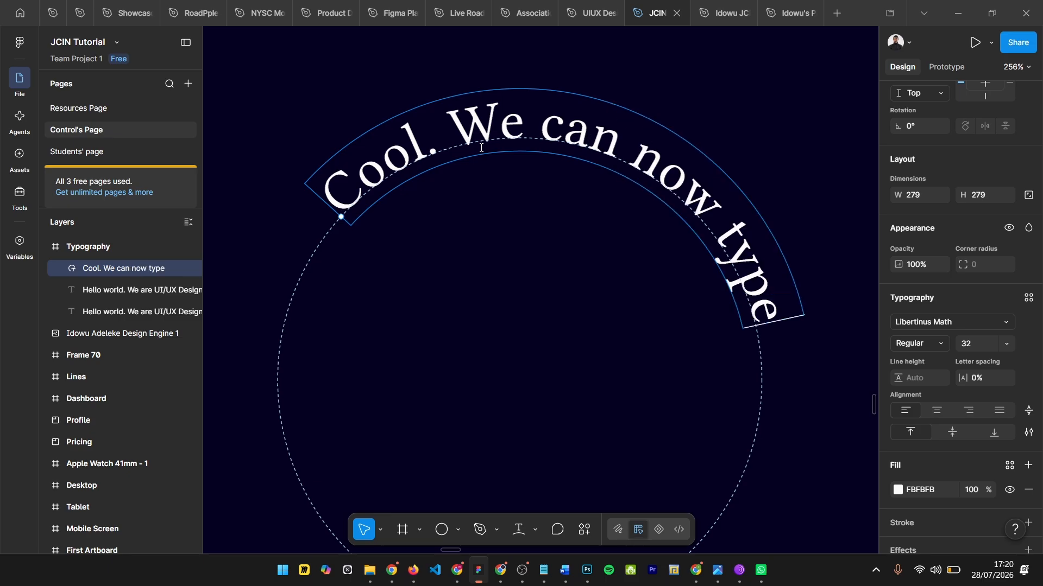
pyautogui.write(' as')
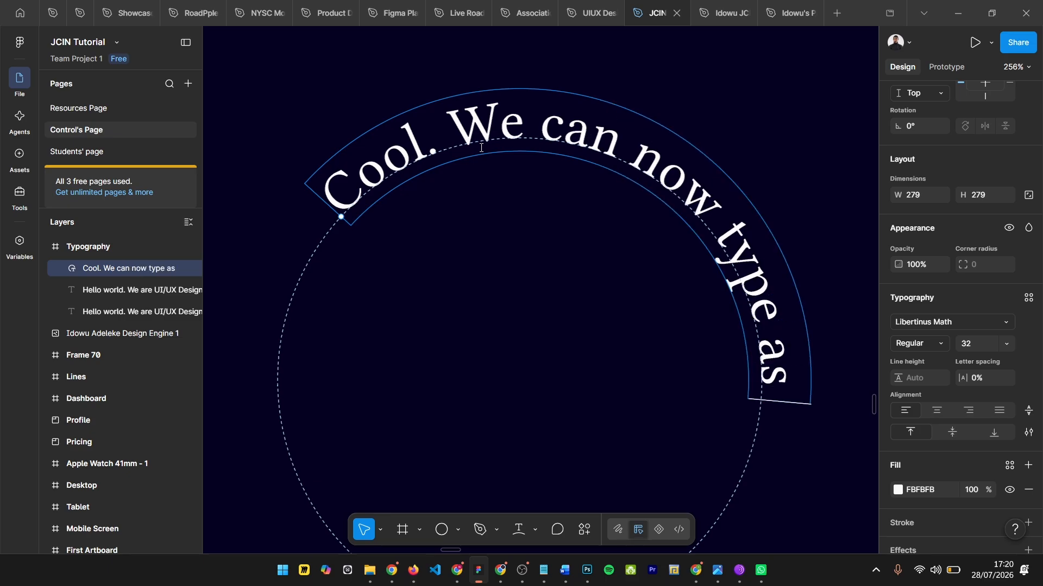
pyautogui.write(' i.f we')
pyautogui.scroll(-3, 450, 124)
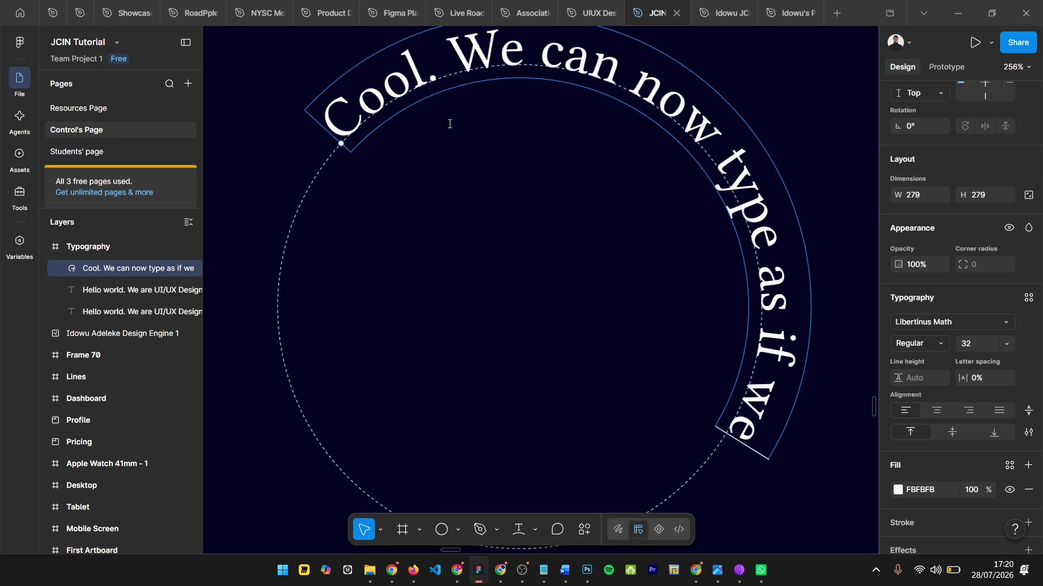
pyautogui.write('ar')
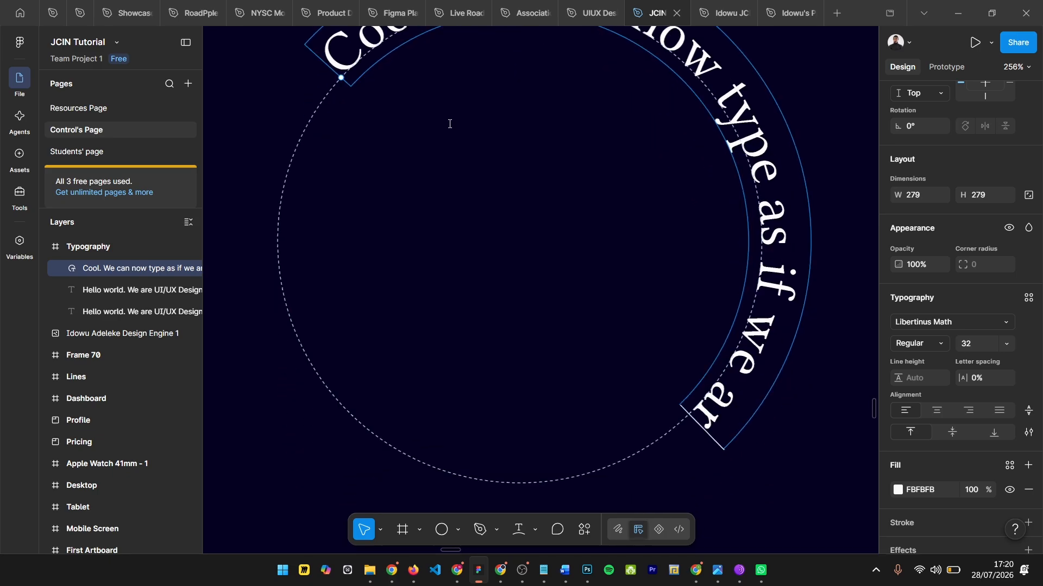
pyautogui.write('e journ')
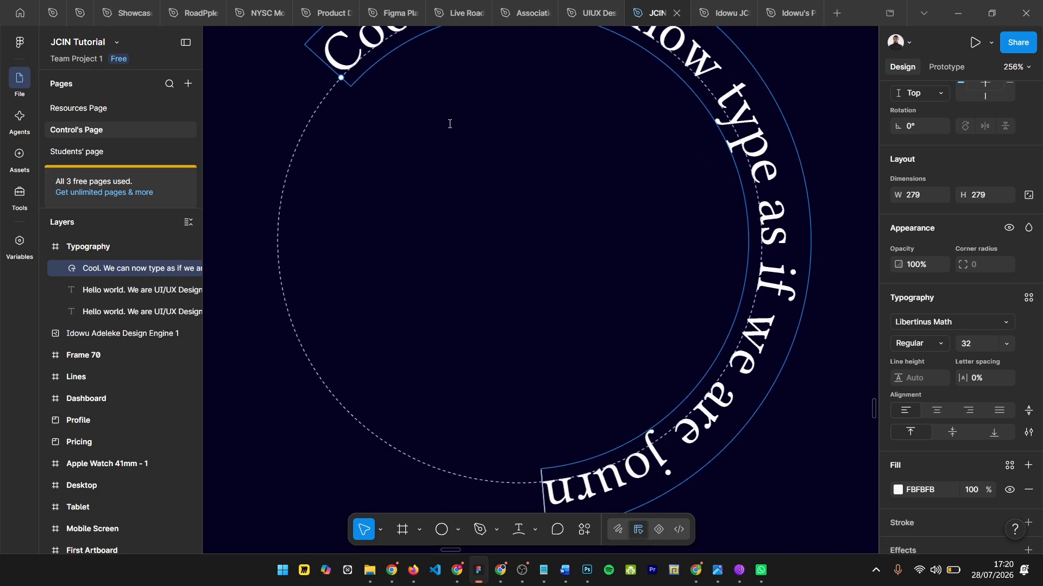
pyautogui.write('ey th')
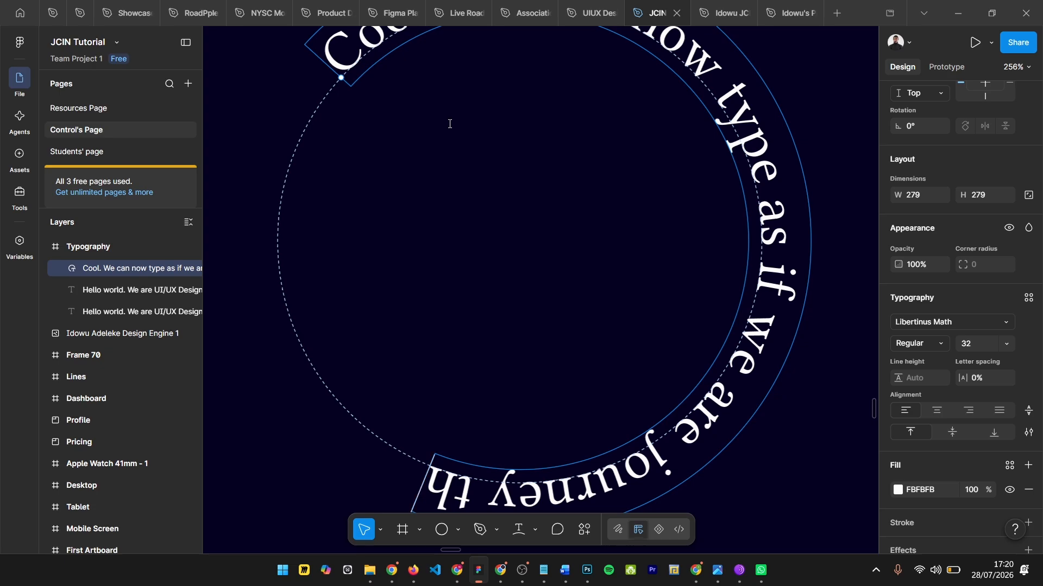
pyautogui.write('rough')
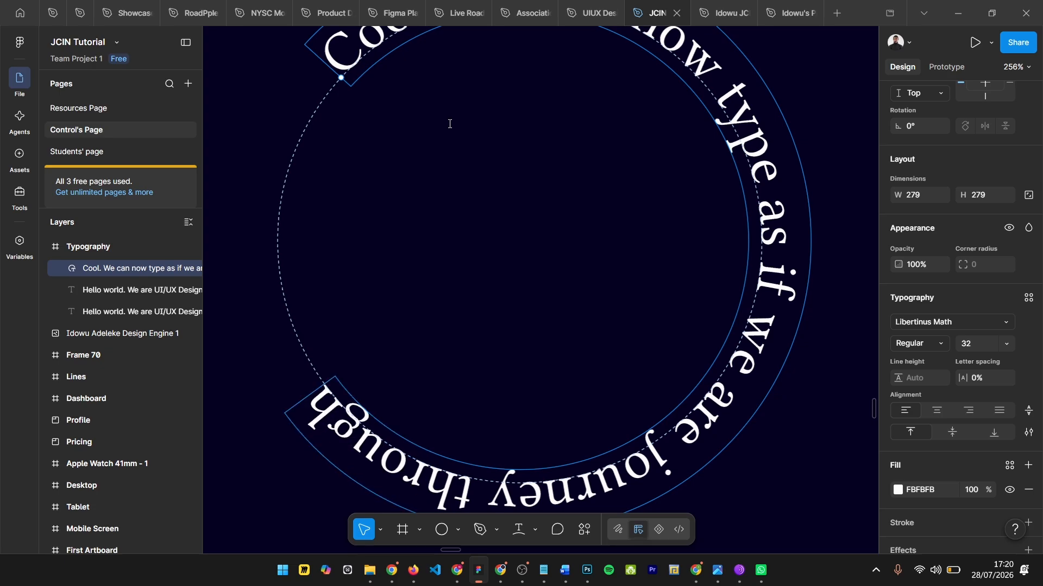
pyautogui.write(' the wor')
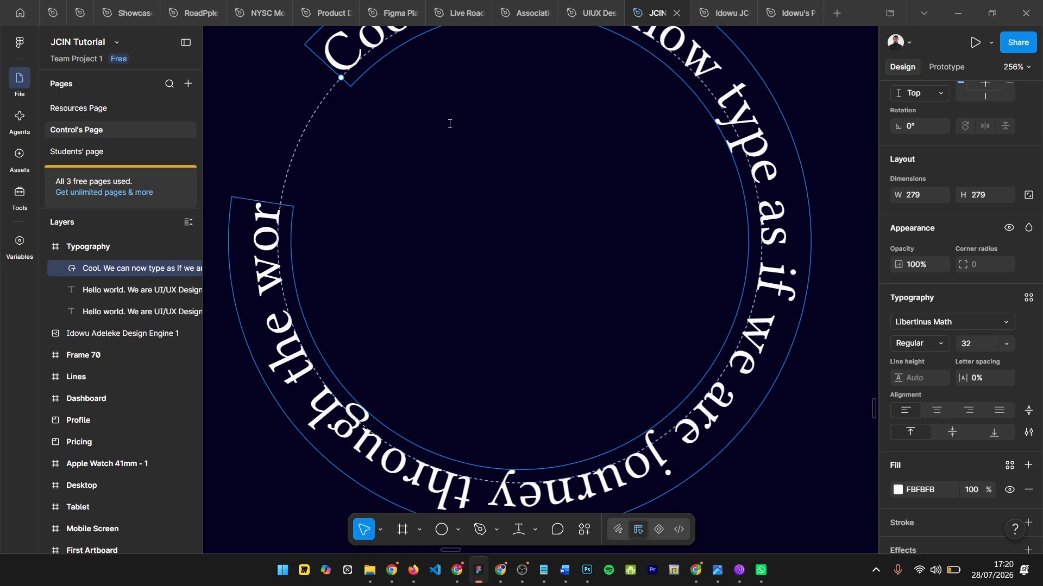
pyautogui.write('ld.')
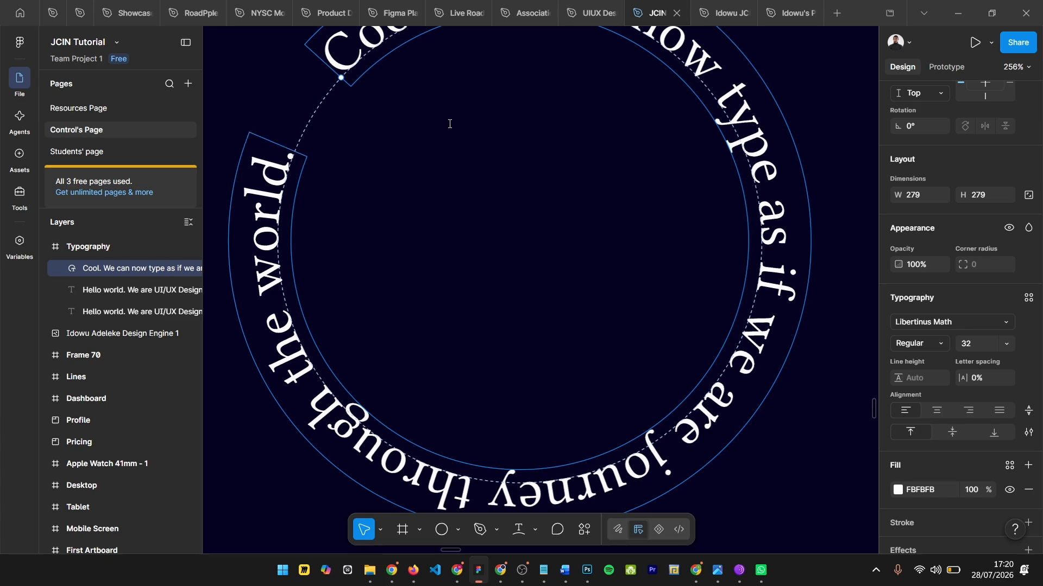
# Step: Examine the circular text alongside the two text lines across the whole Typography frame, and exit text editing
pyautogui.scroll(-5, 445, 132)
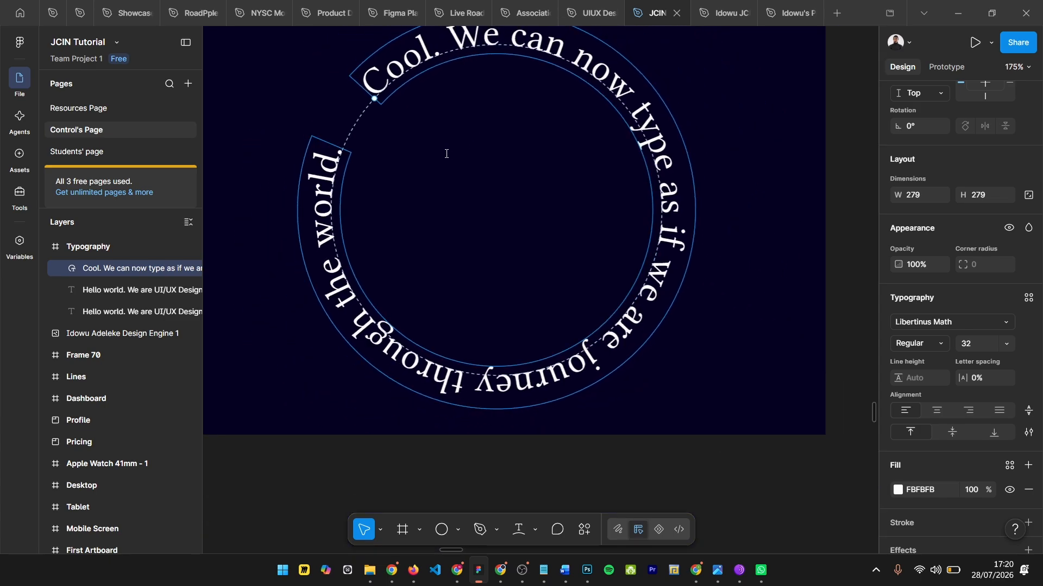
pyautogui.scroll(1, 515, 202)
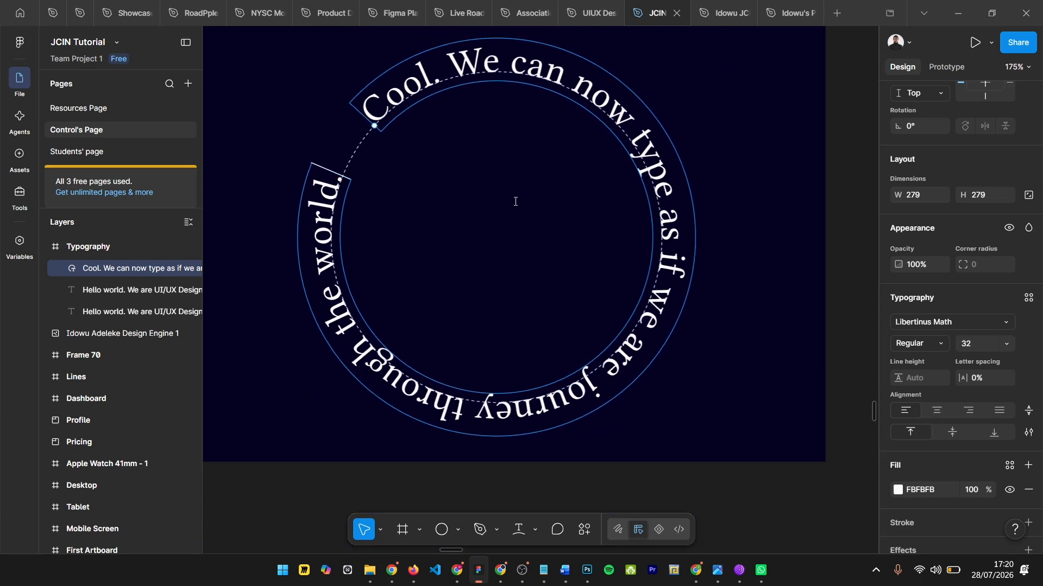
pyautogui.scroll(-2, 515, 203)
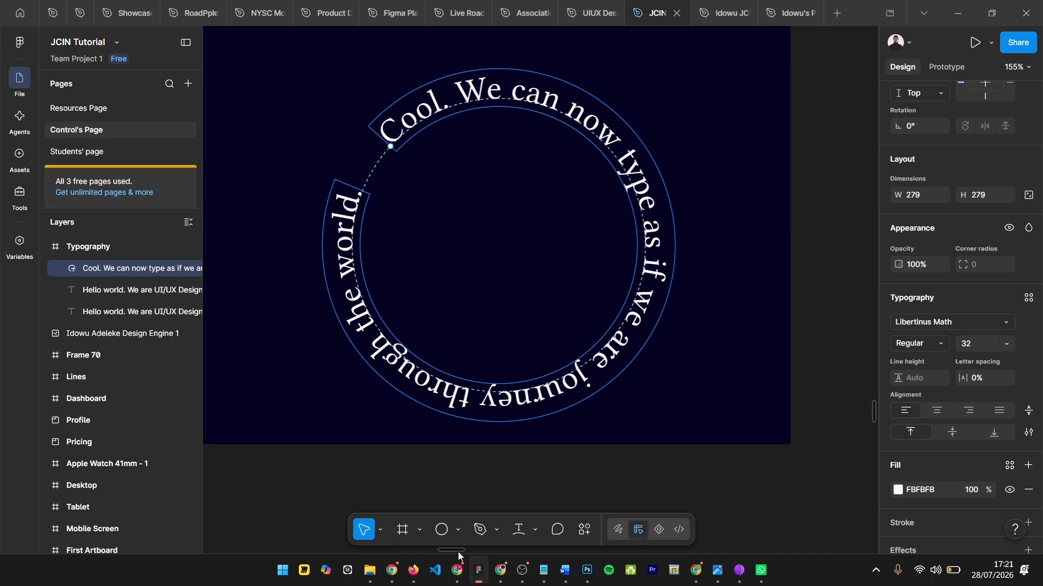
pyautogui.scroll(4, 457, 201)
pyautogui.scroll(-2, 656, 201)
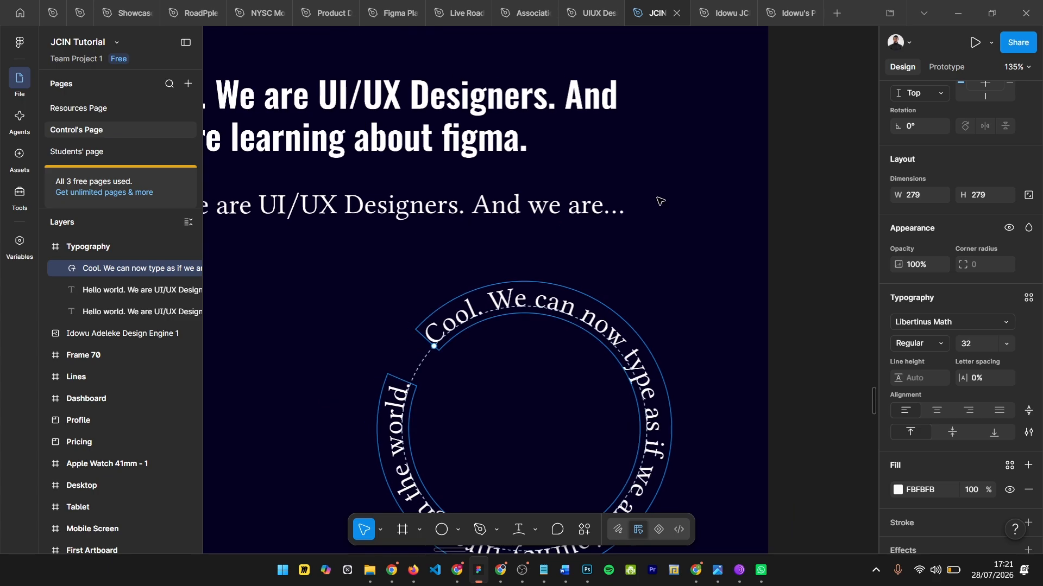
pyautogui.scroll(-3, 659, 201)
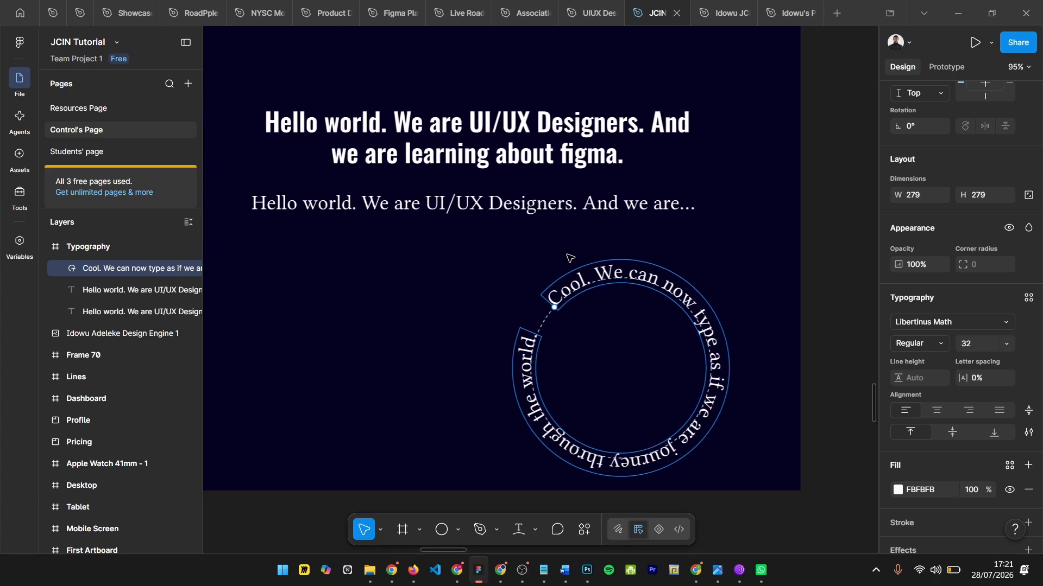
pyautogui.scroll(-1, 569, 258)
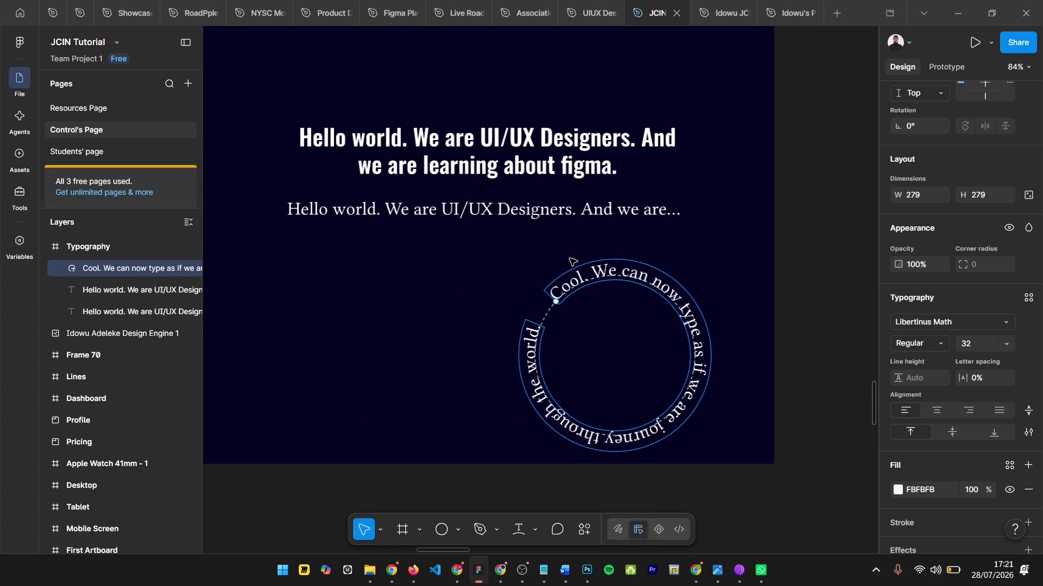
pyautogui.scroll(-3, 563, 269)
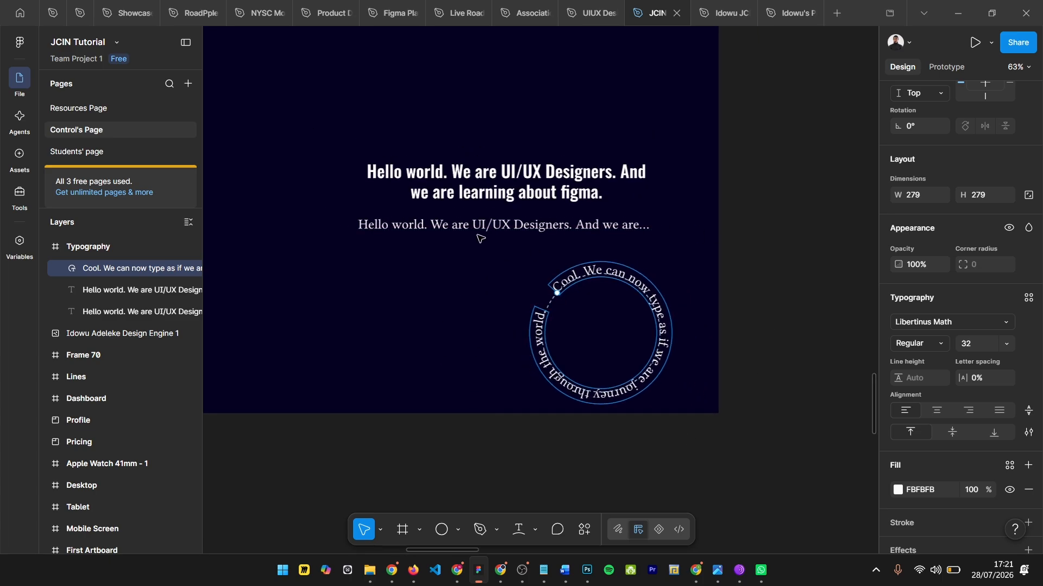
pyautogui.scroll(-1, 478, 237)
pyautogui.scroll(-1, 479, 237)
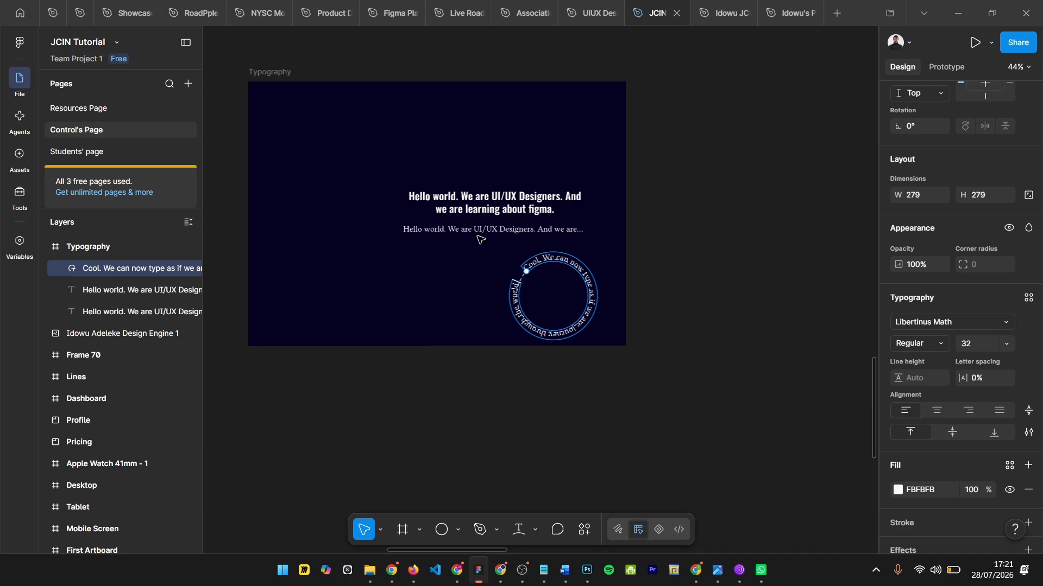
pyautogui.scroll(-1, 478, 238)
pyautogui.scroll(2, 239, 65)
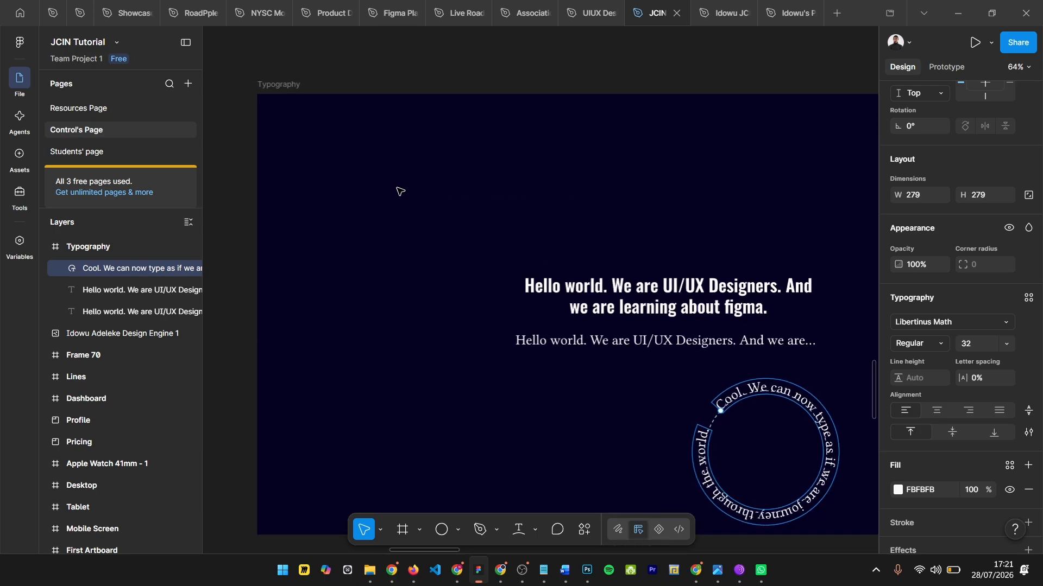
pyautogui.scroll(-1, 398, 193)
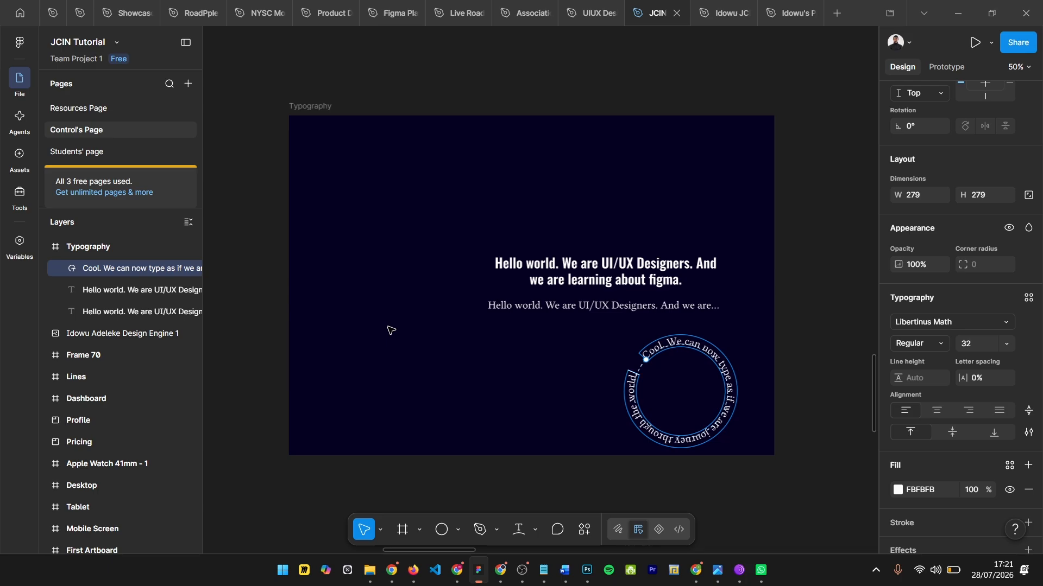
pyautogui.click(424, 84)
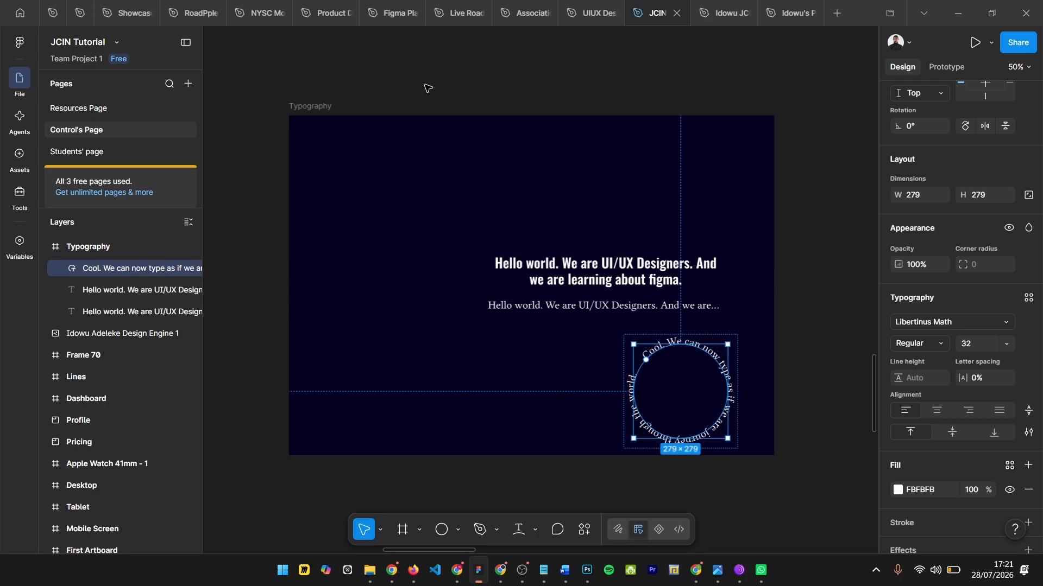